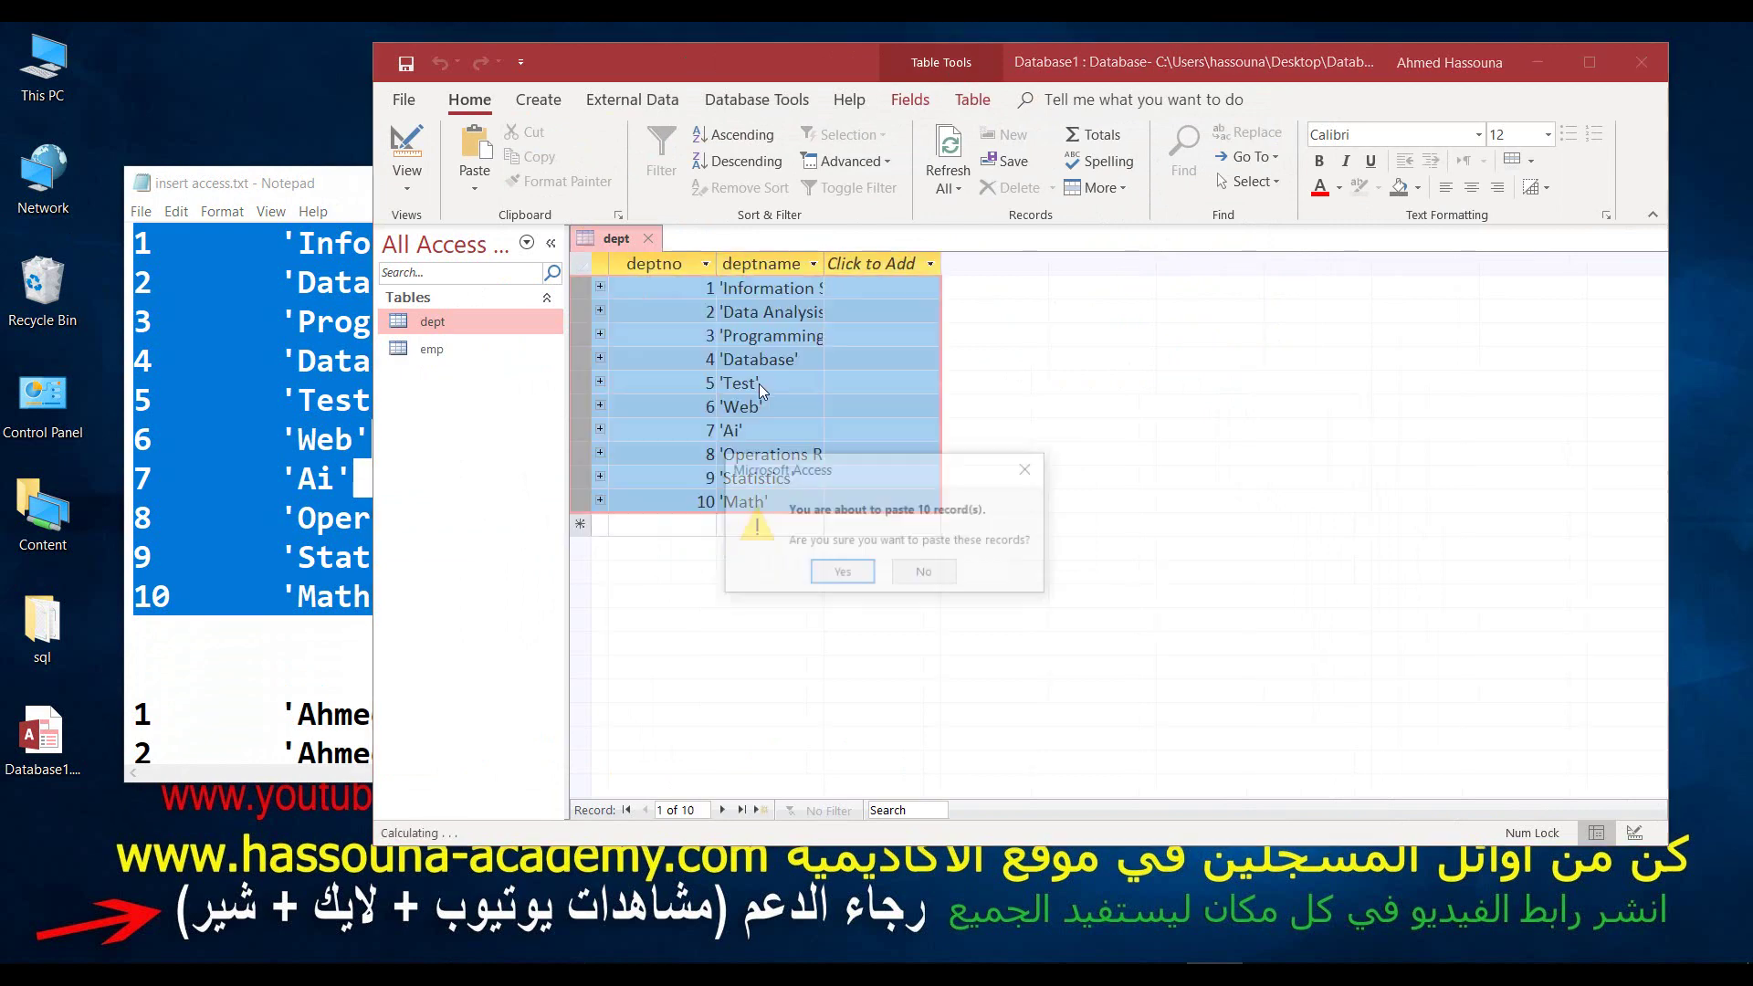
# - Confirm pasting the department records into the dept table, and copy all employee records from insert access.txt
pyautogui.click(842, 573)
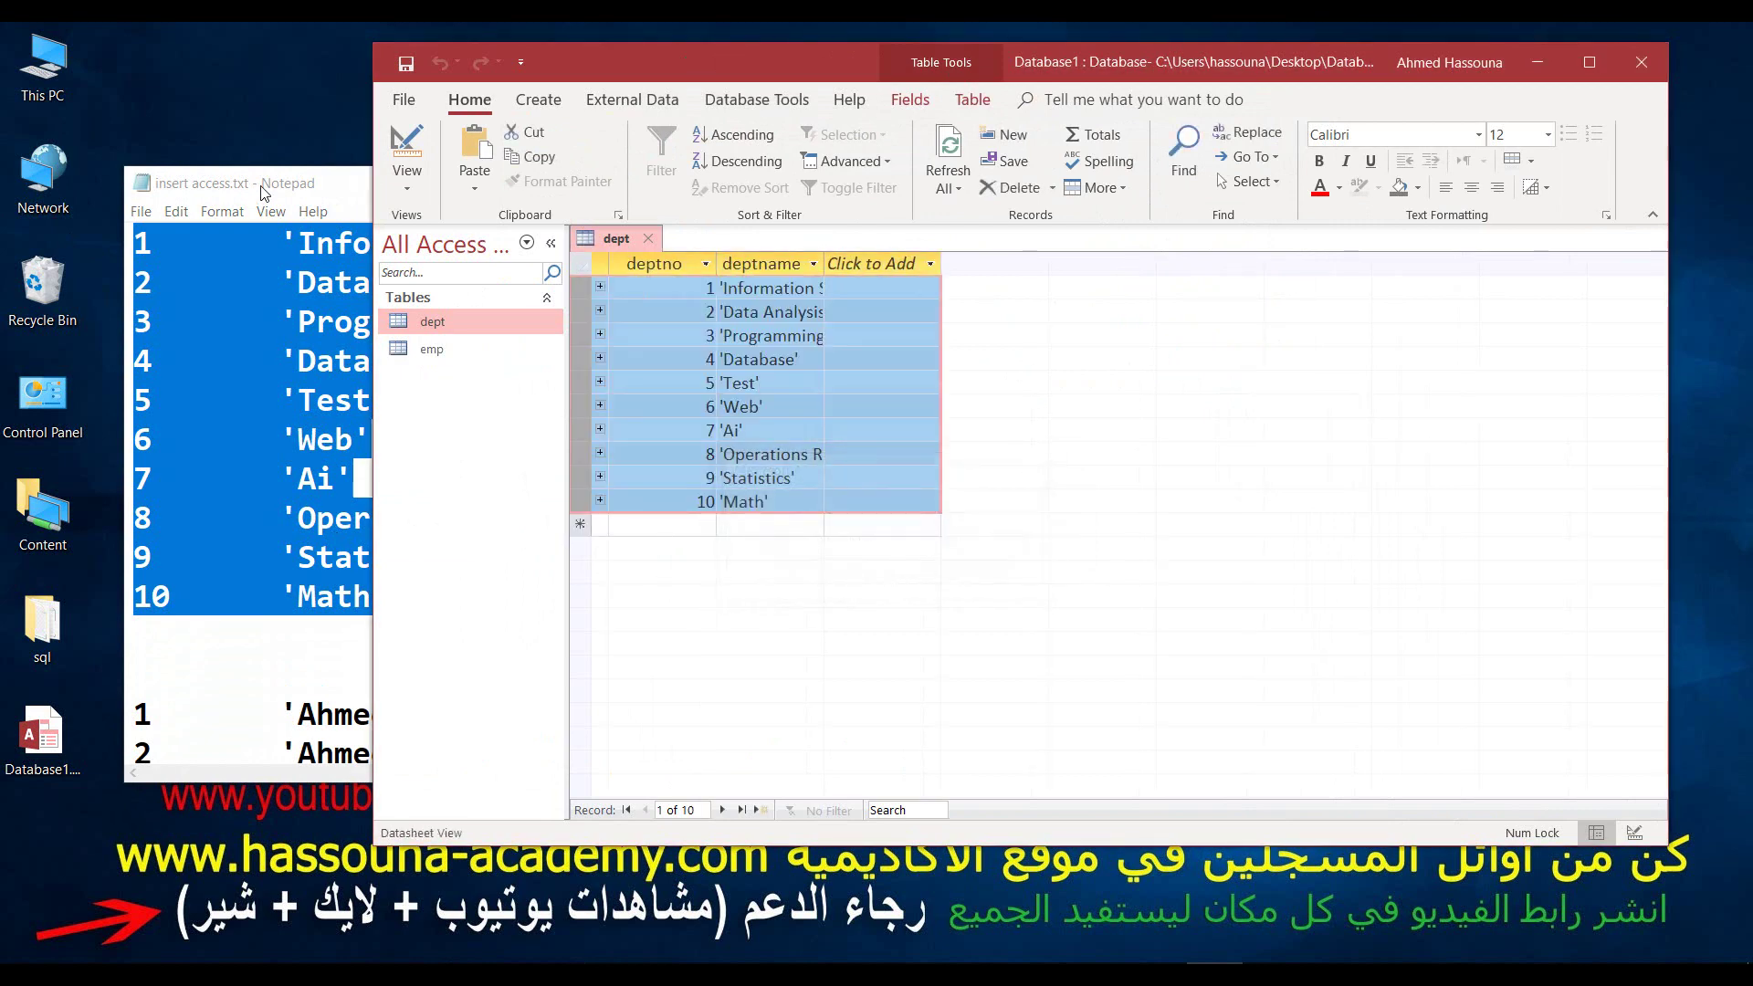
pyautogui.click(360, 435)
pyautogui.click(402, 447)
pyautogui.scroll(-5, 402, 447)
pyautogui.scroll(1, 404, 449)
pyautogui.scroll(-7, 405, 449)
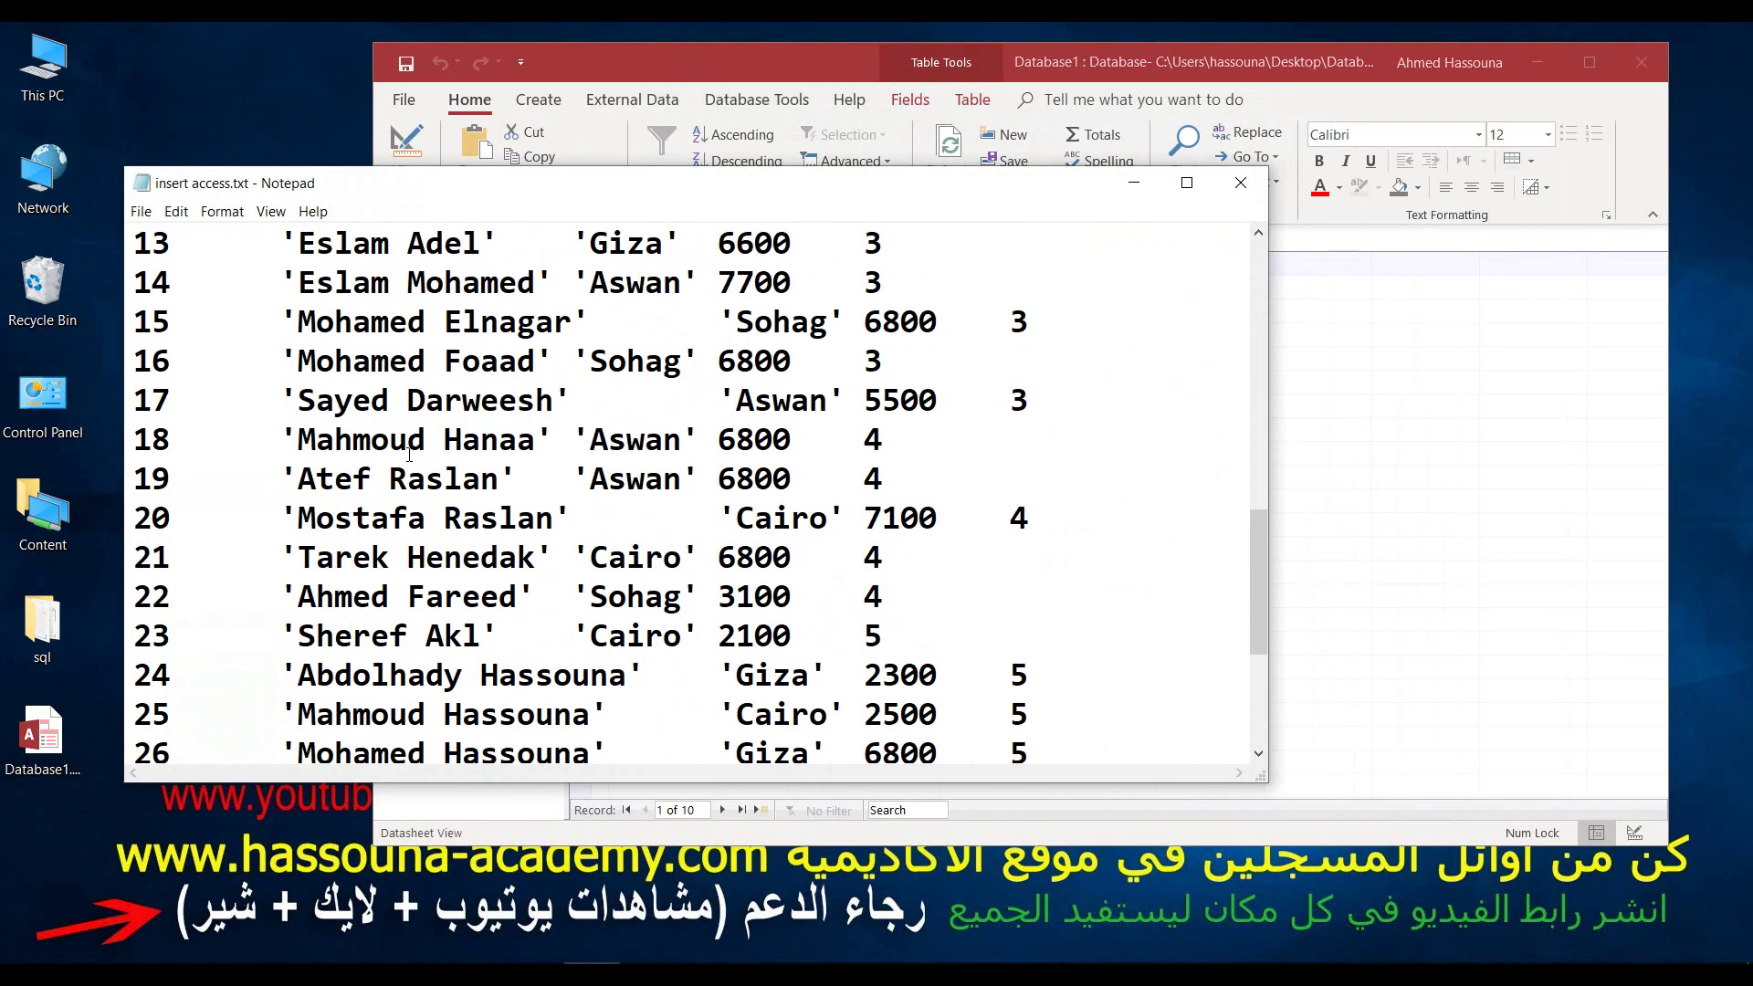
pyautogui.moveTo(896, 675); pyautogui.dragTo(251, 688)
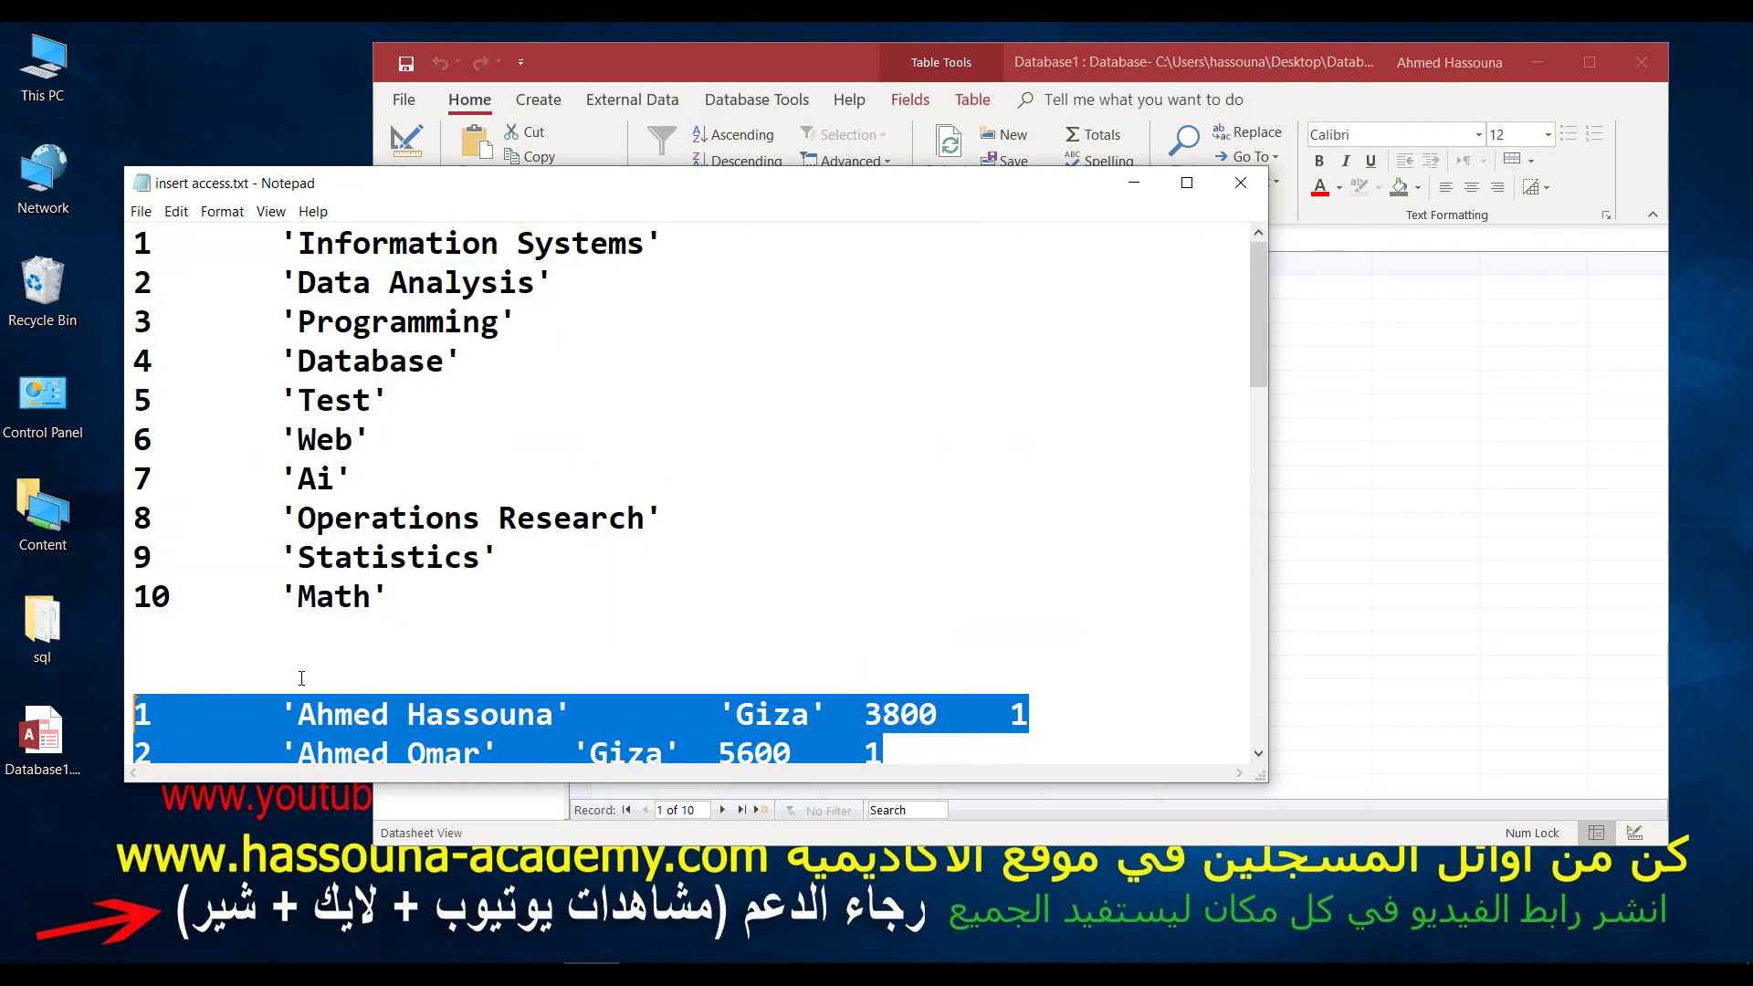
pyautogui.click(1241, 183)
# - Paste the copied employee records into the emp table as new rows
pyautogui.doubleClick(408, 351)
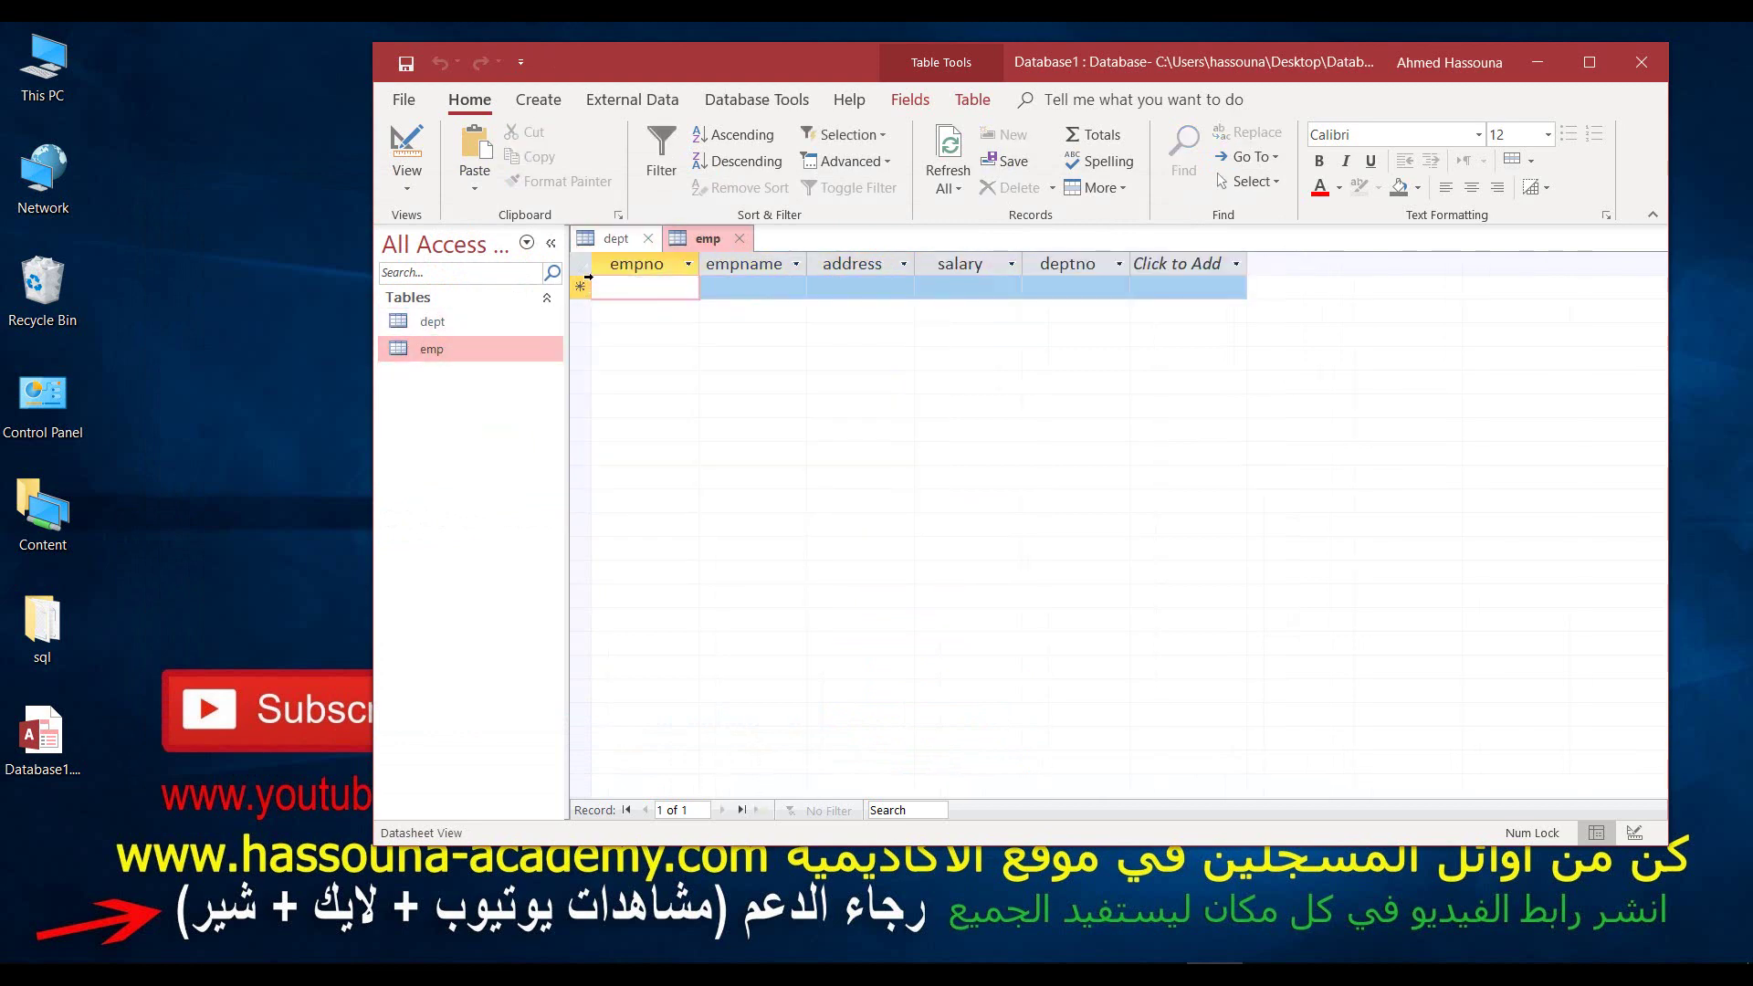
pyautogui.click(584, 288)
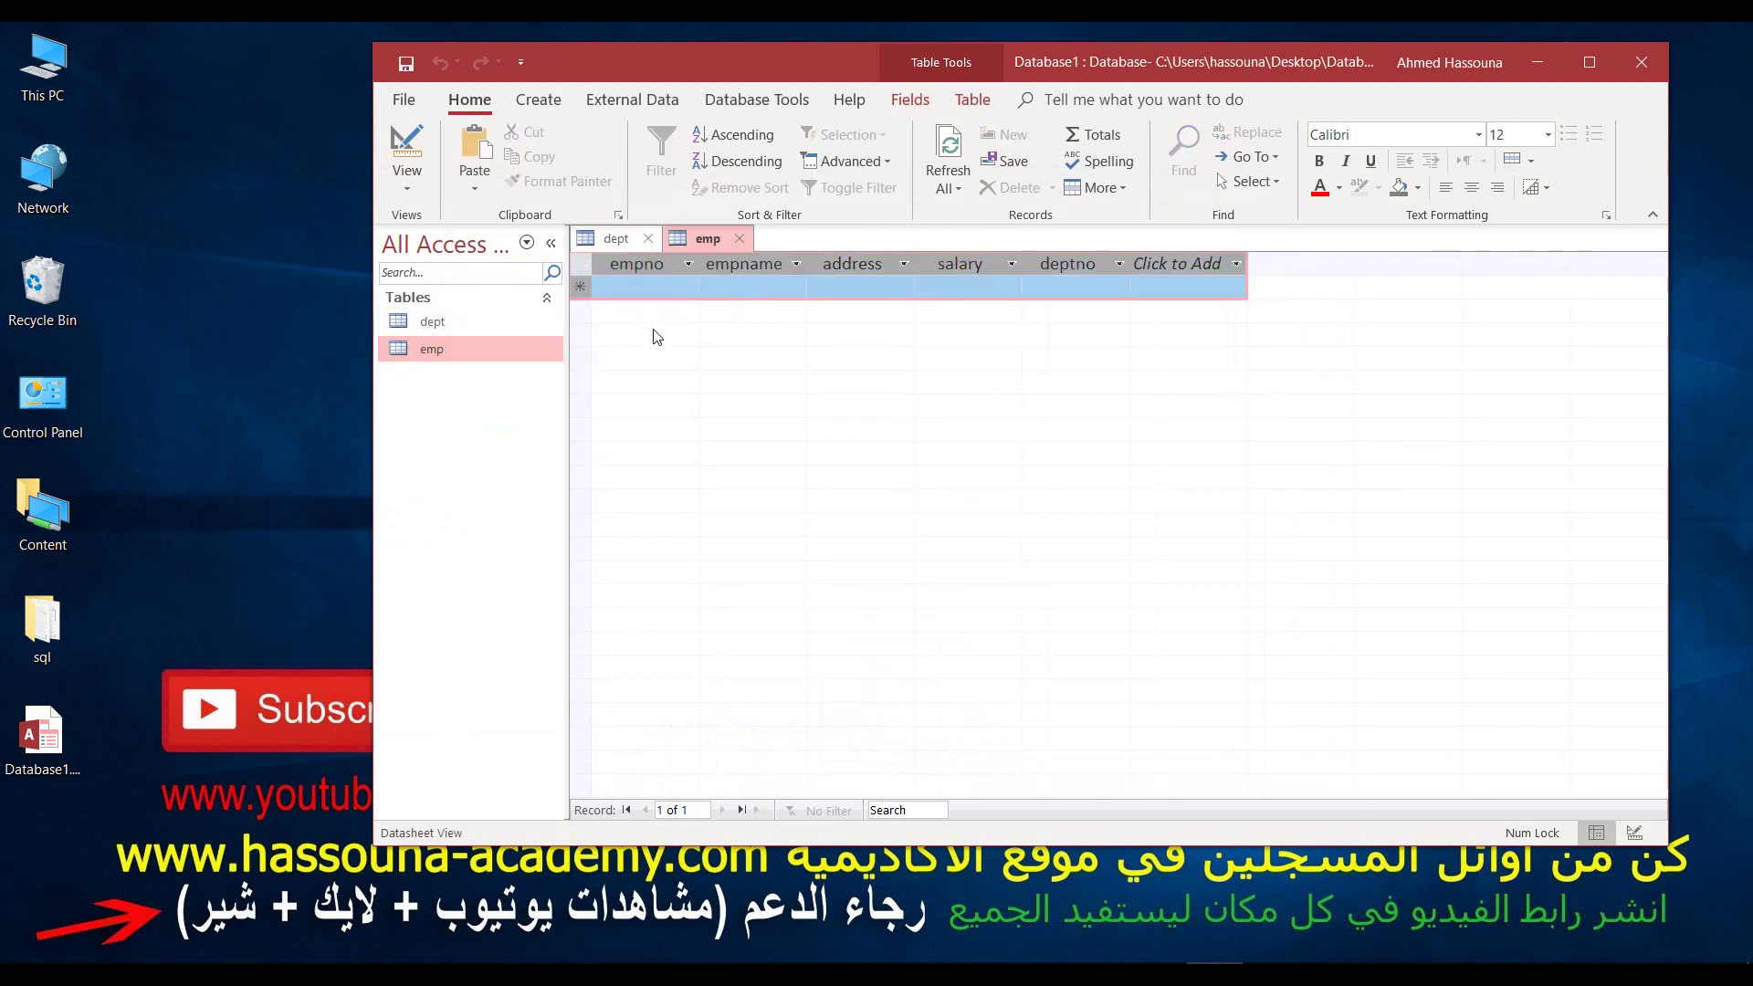
pyautogui.hotkey('ctrl', 'v')
pyautogui.click(841, 573)
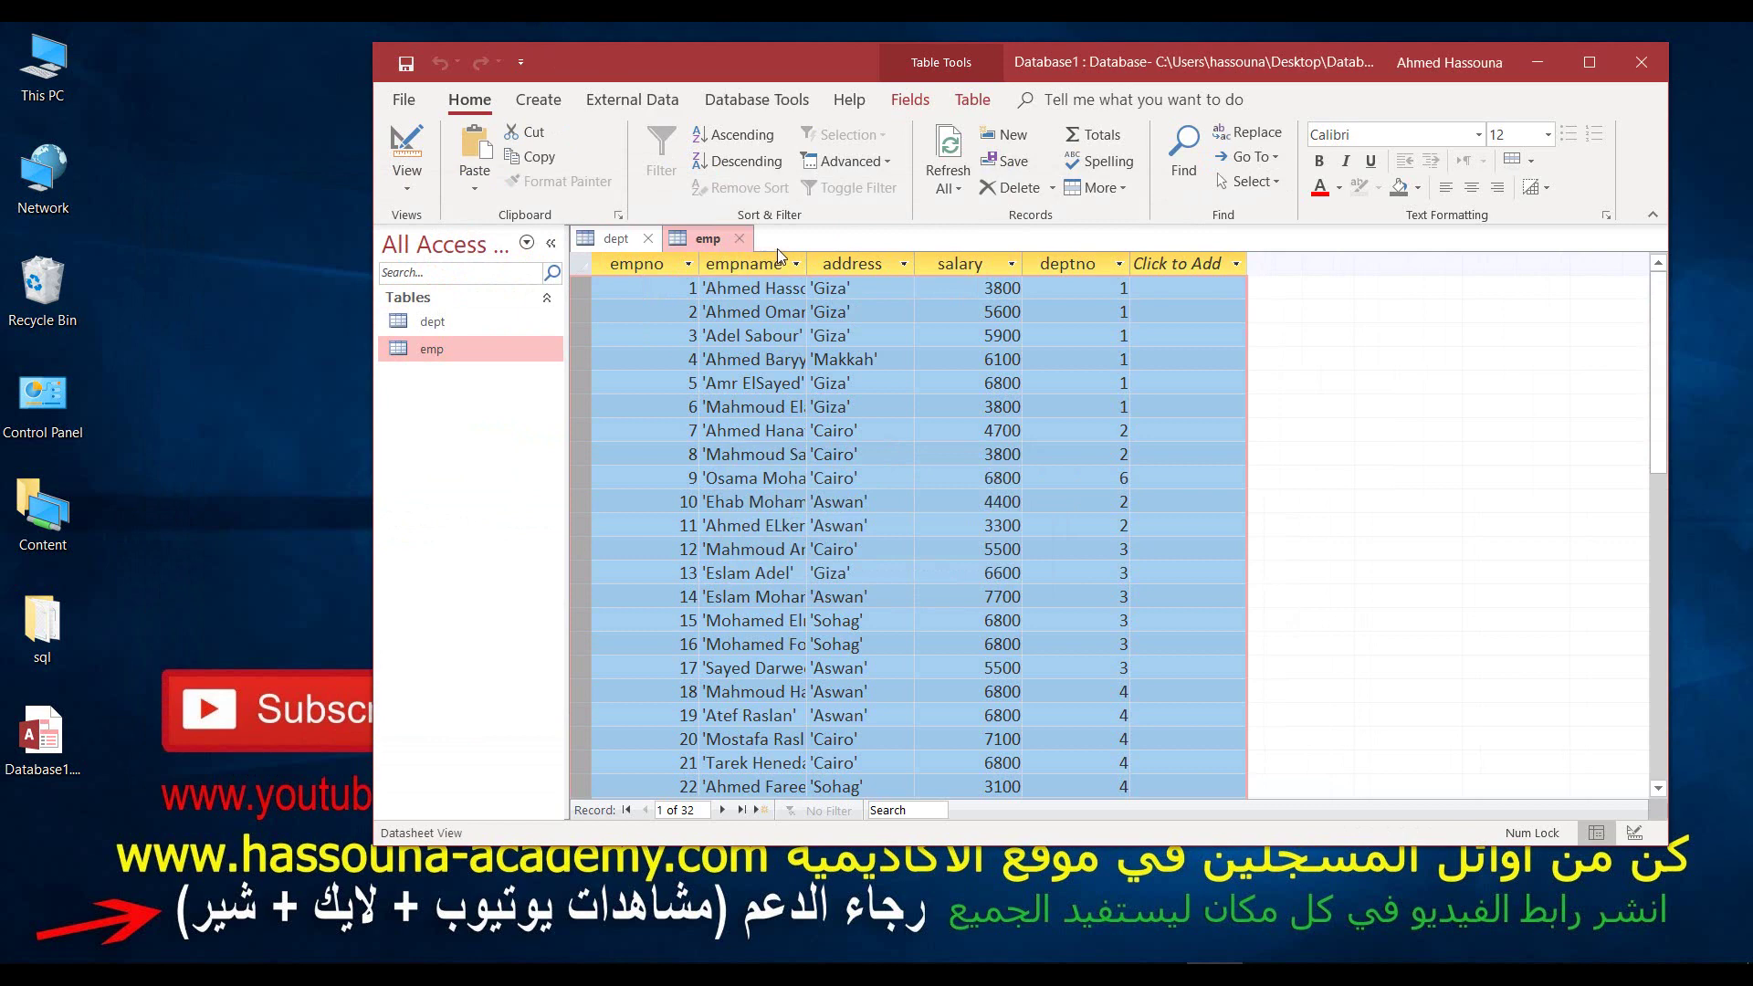
# - Close the emp and dept tables and exit Access
pyautogui.click(739, 238)
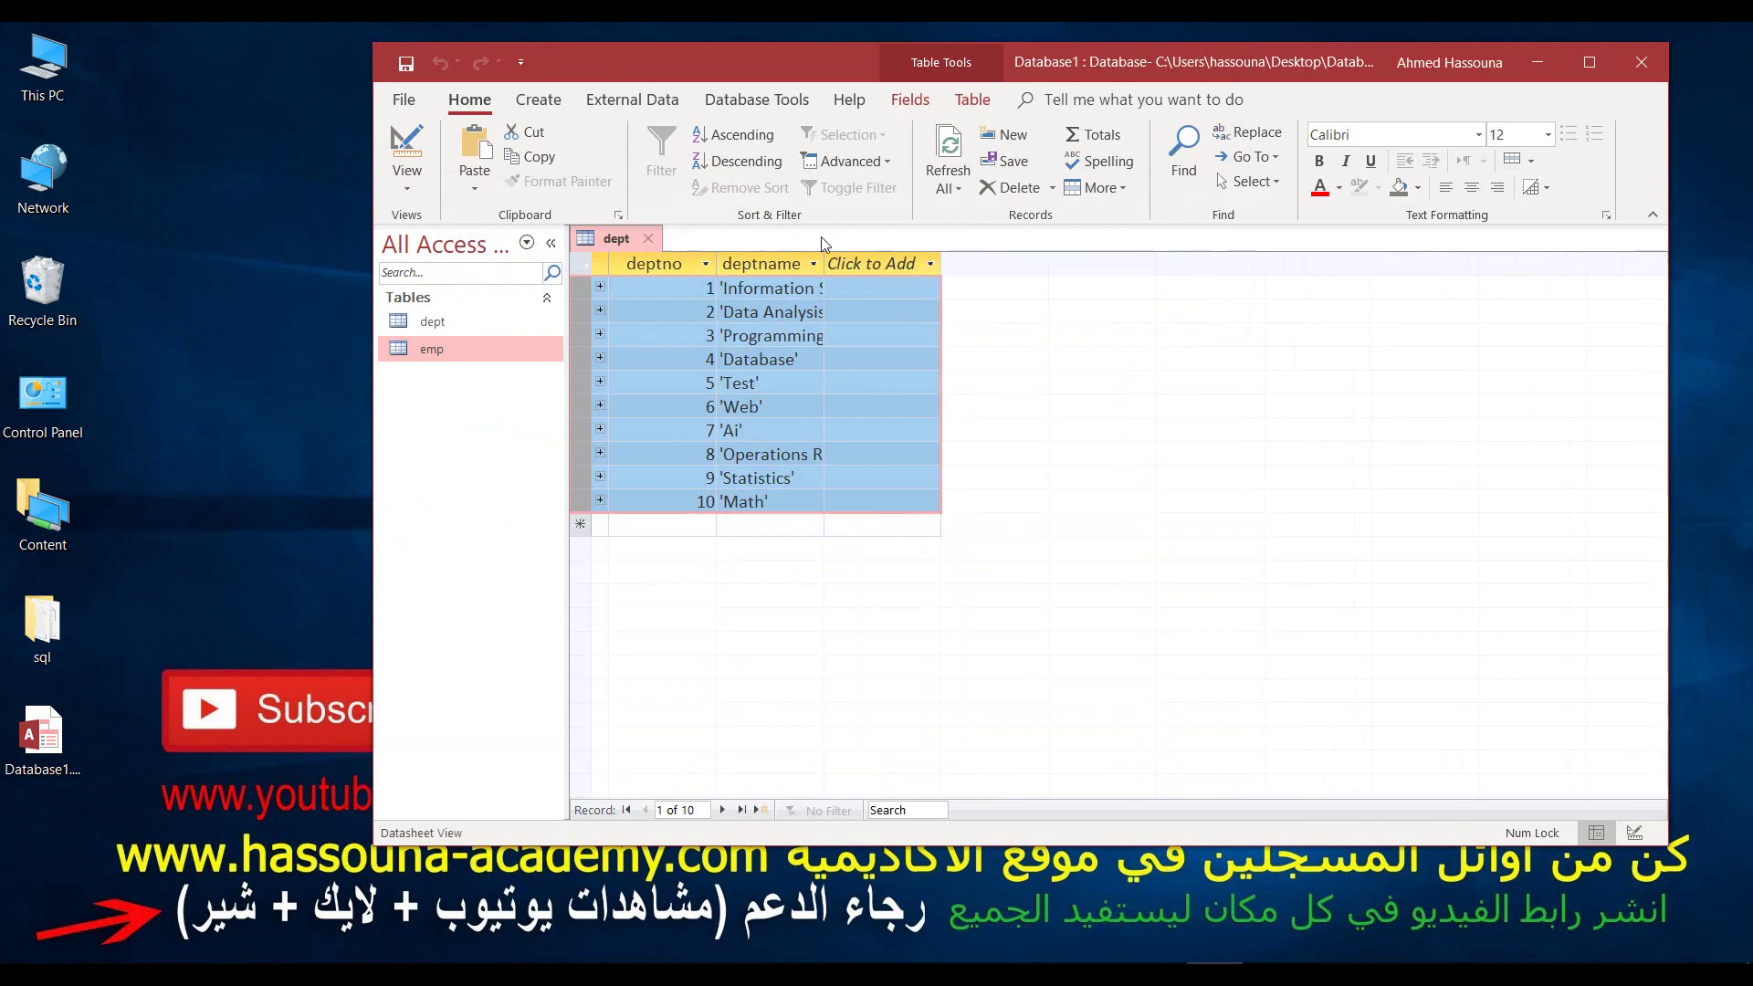
pyautogui.click(648, 239)
pyautogui.click(1644, 72)
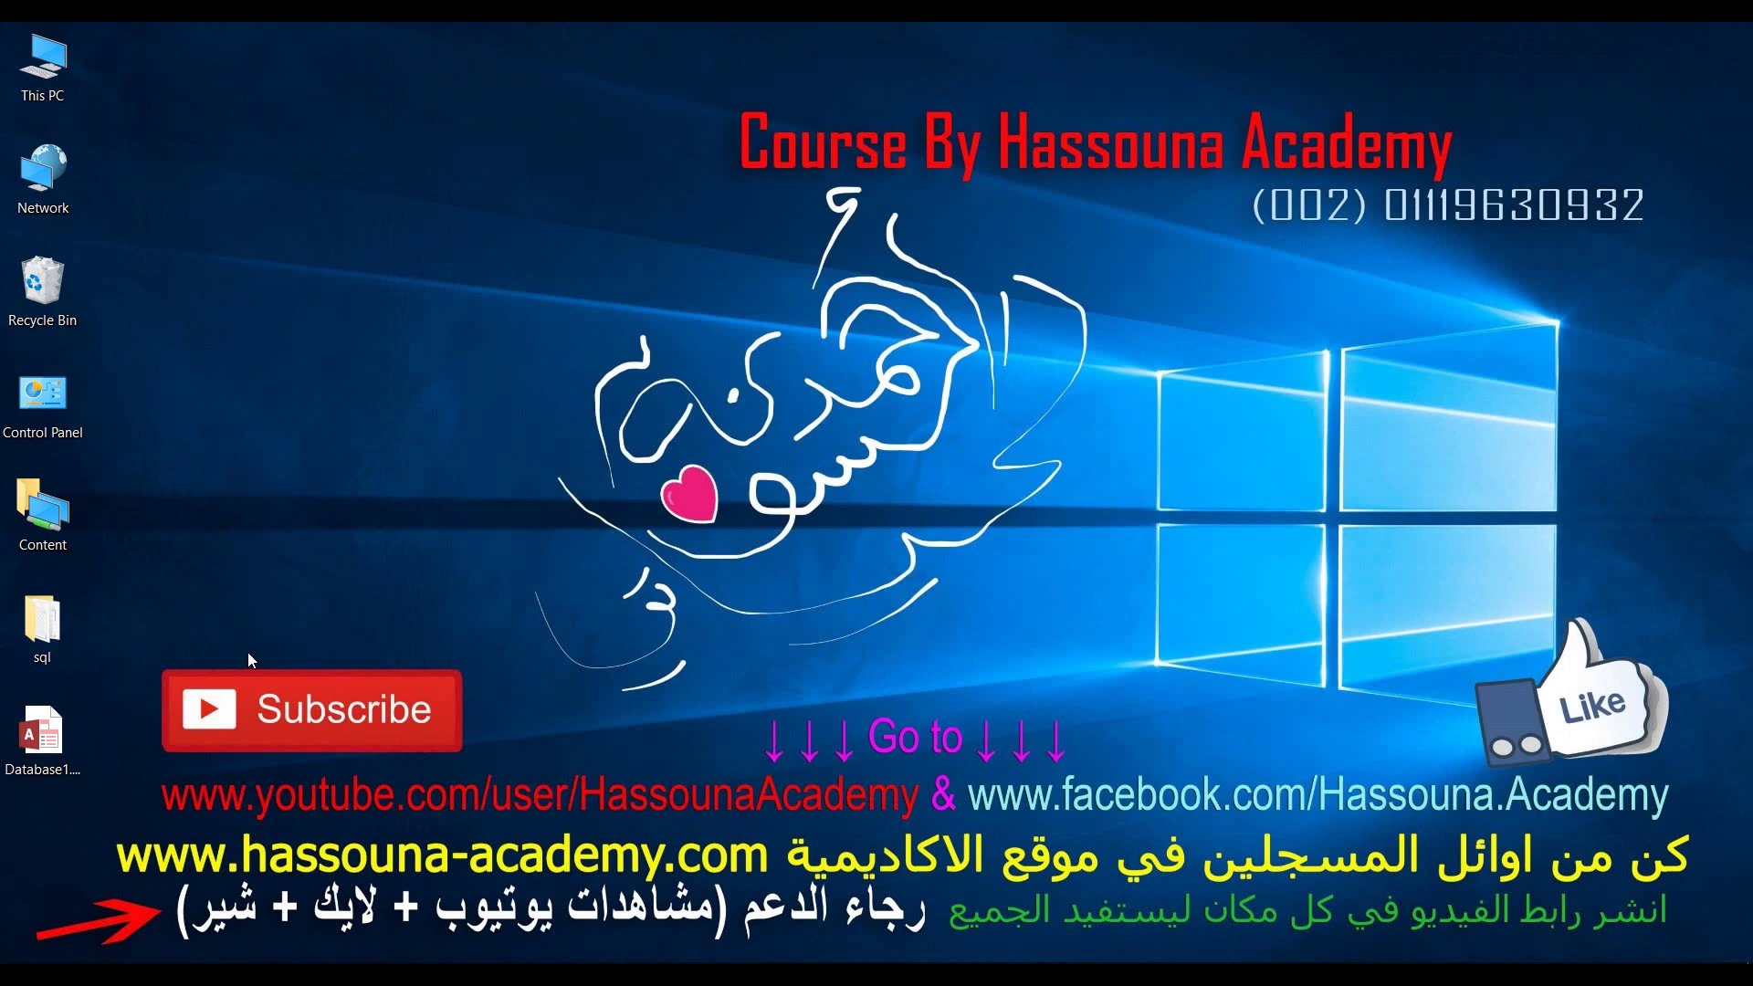
# - Move Database1.accdb from the desktop into the bin\Debug folder of the ReportWithAccess project, opening that folder from Visual Studio
pyautogui.press('d')
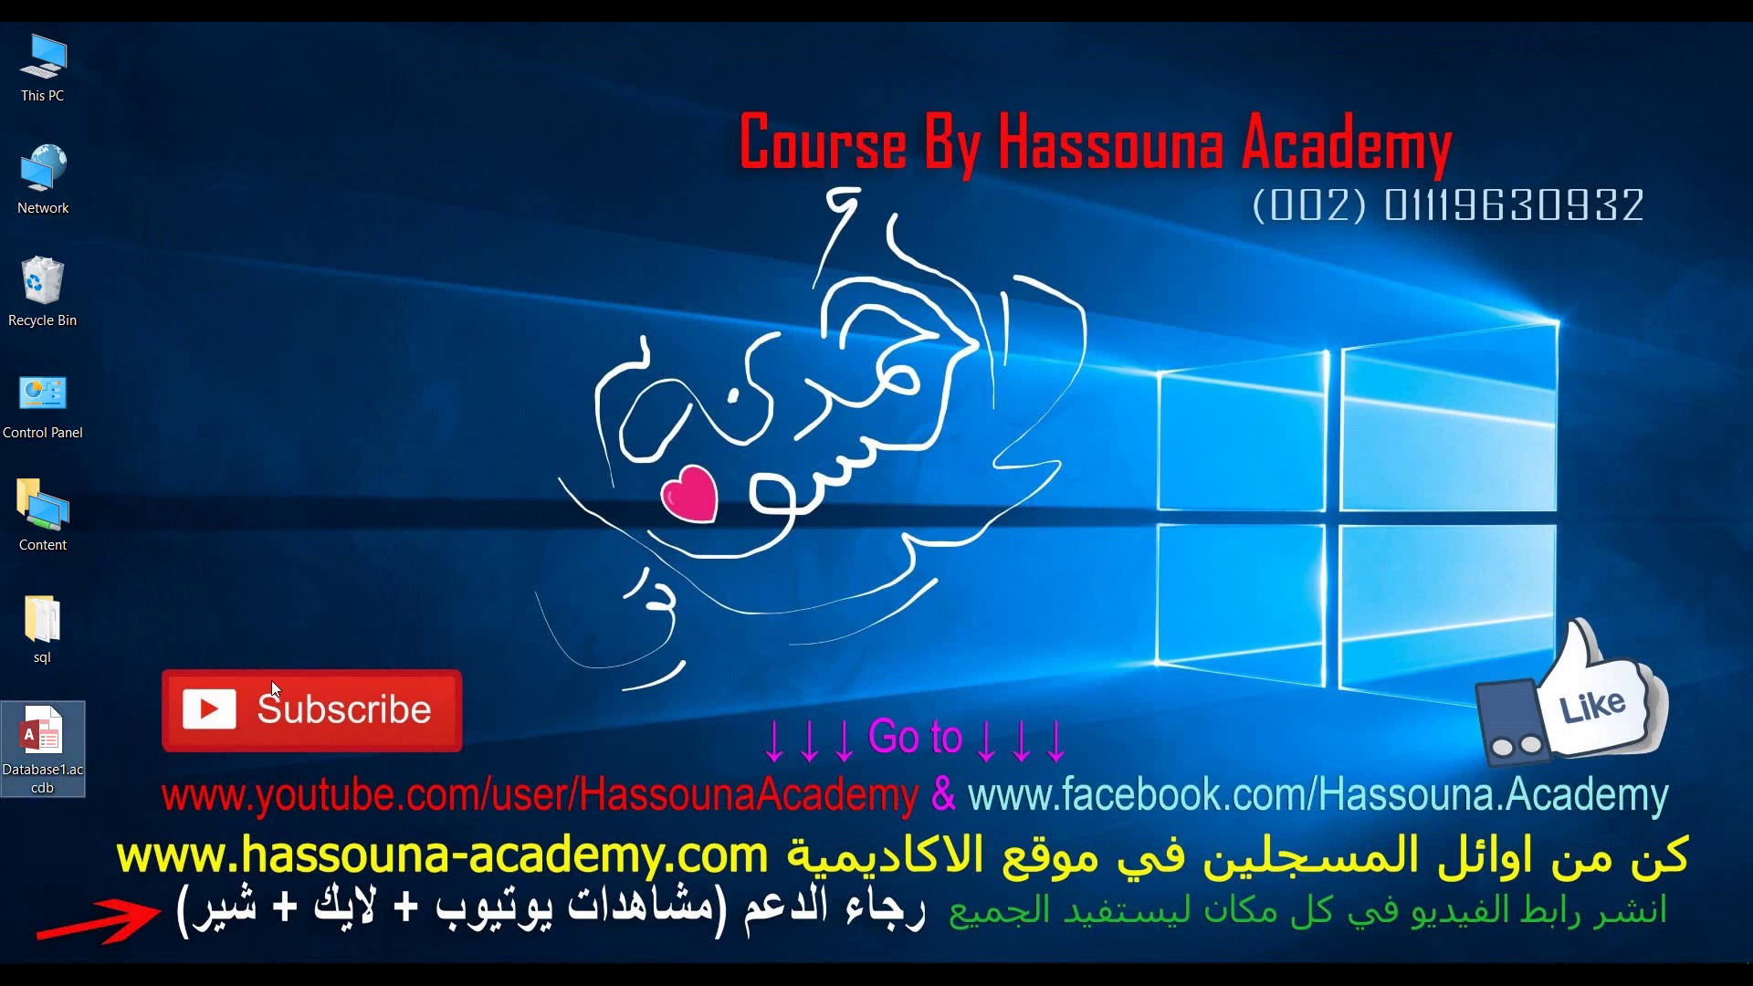
pyautogui.hotkey('ctrl', 'x')
pyautogui.click(732, 877)
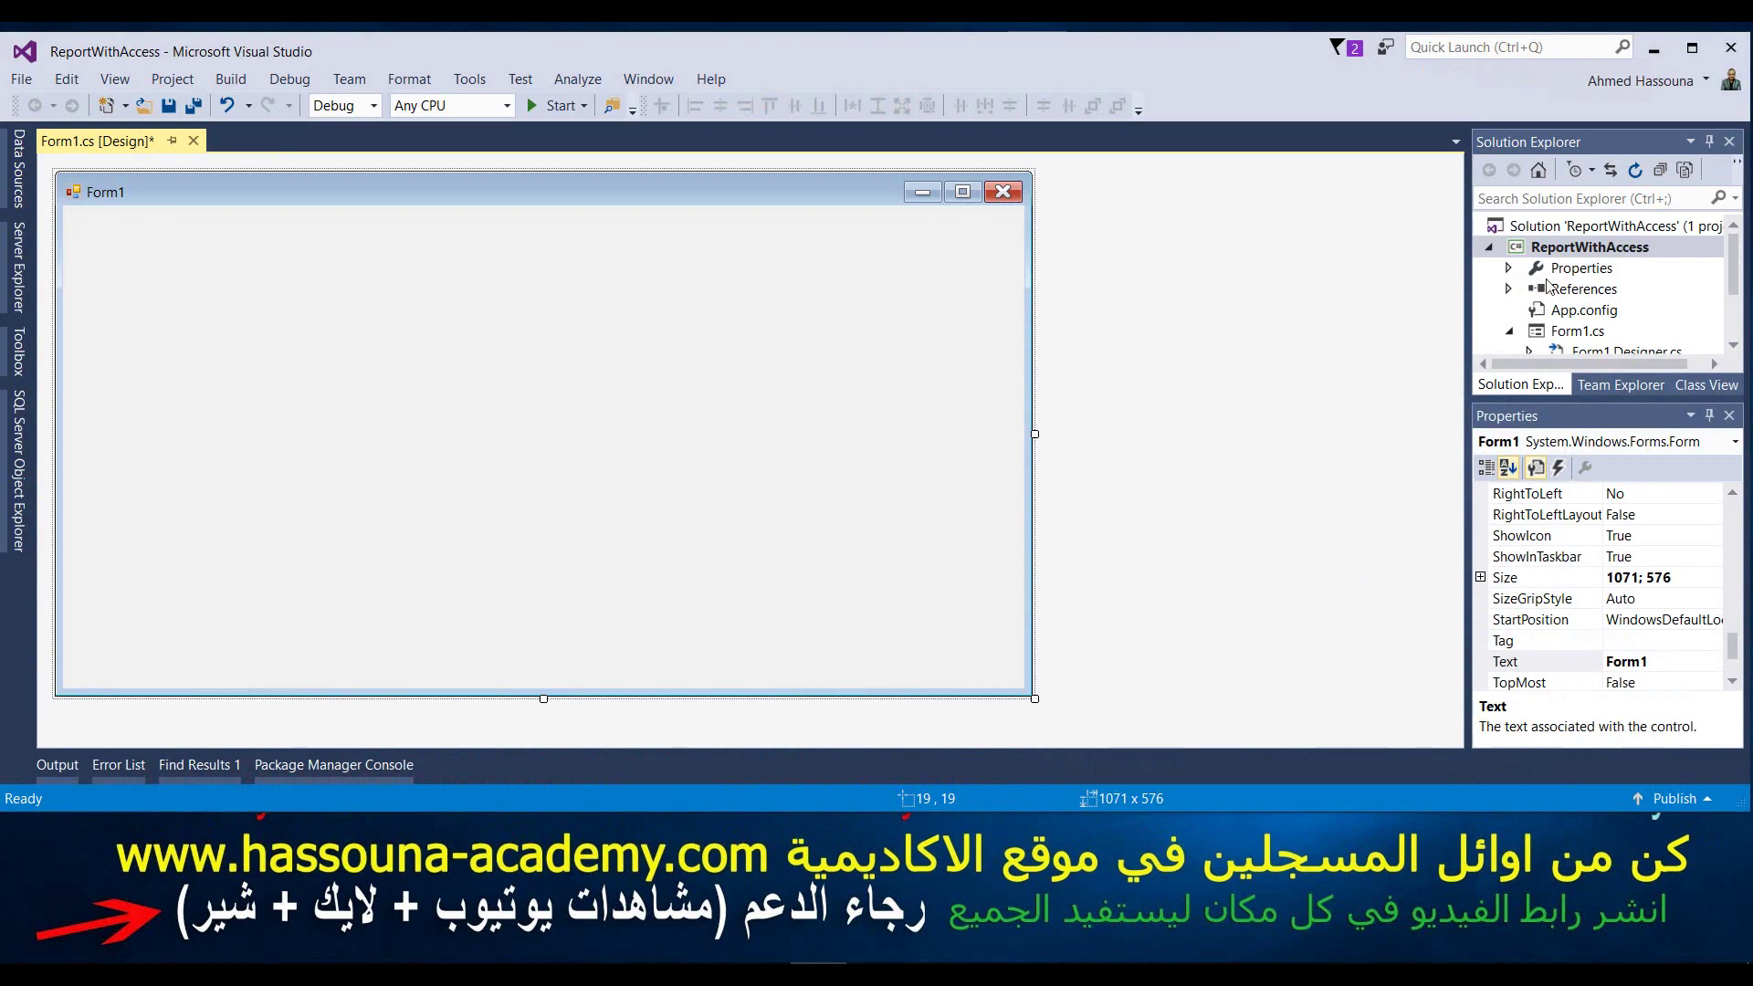
pyautogui.rightClick(1561, 249)
pyautogui.click(1300, 763)
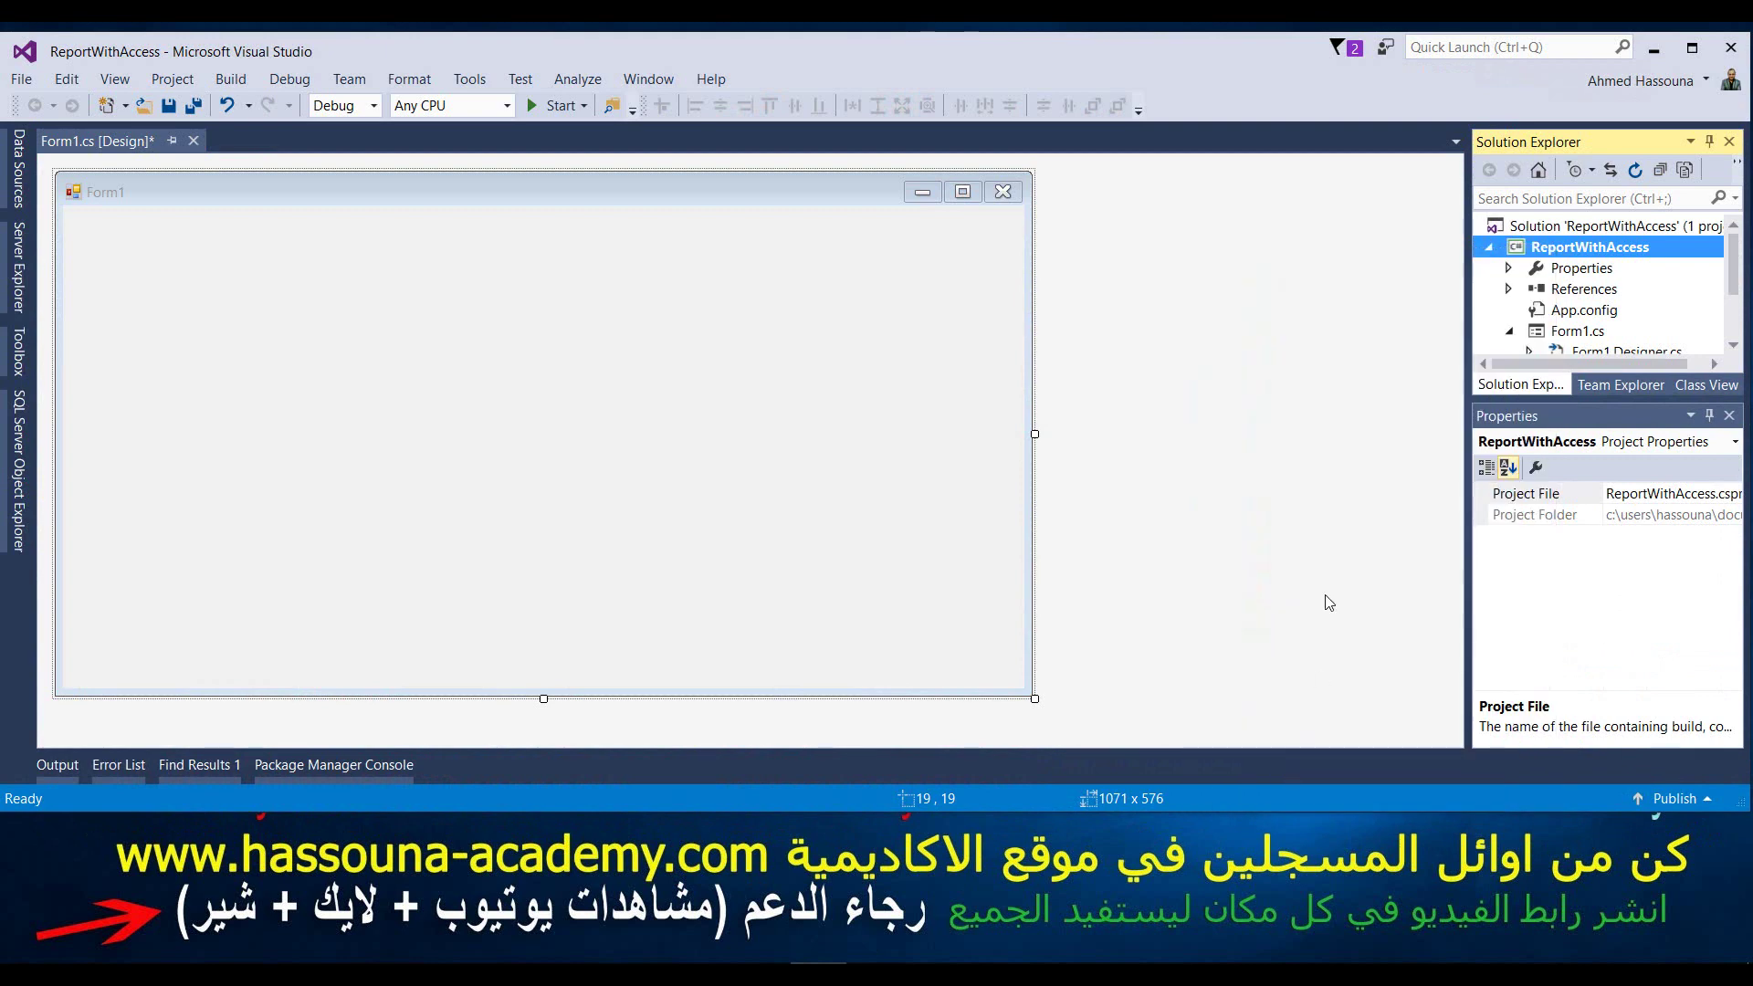
pyautogui.click(731, 255)
pyautogui.doubleClick(730, 256)
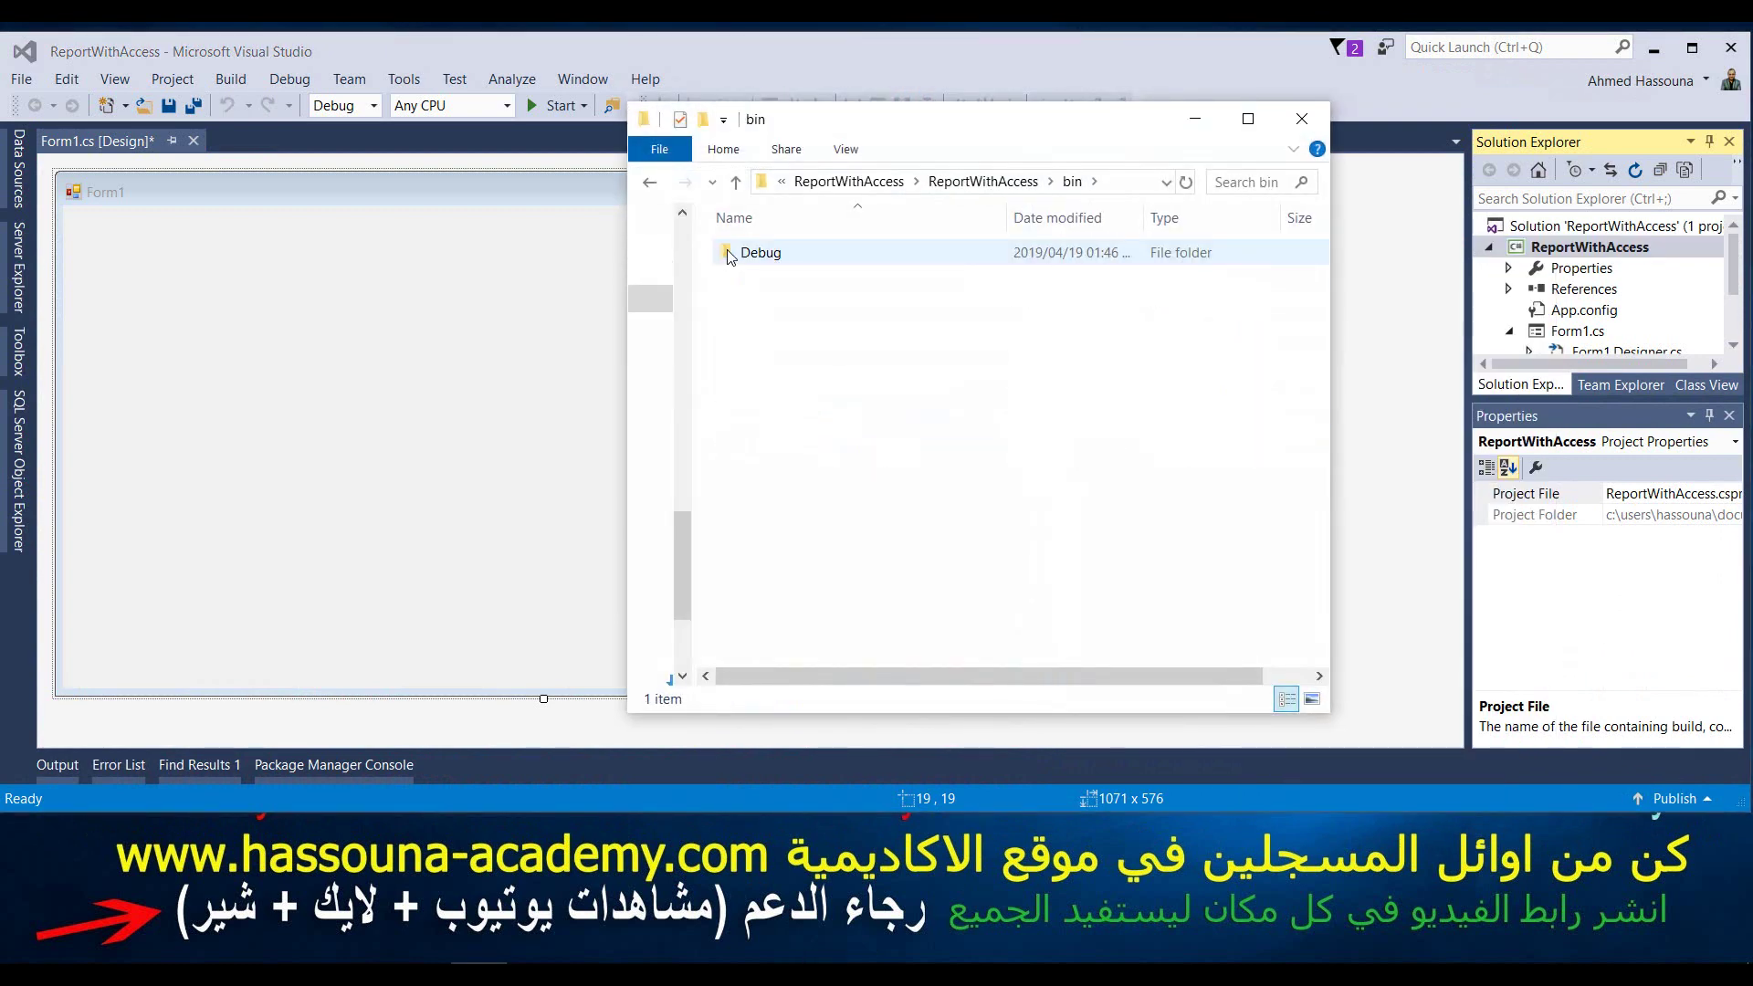
pyautogui.doubleClick(735, 253)
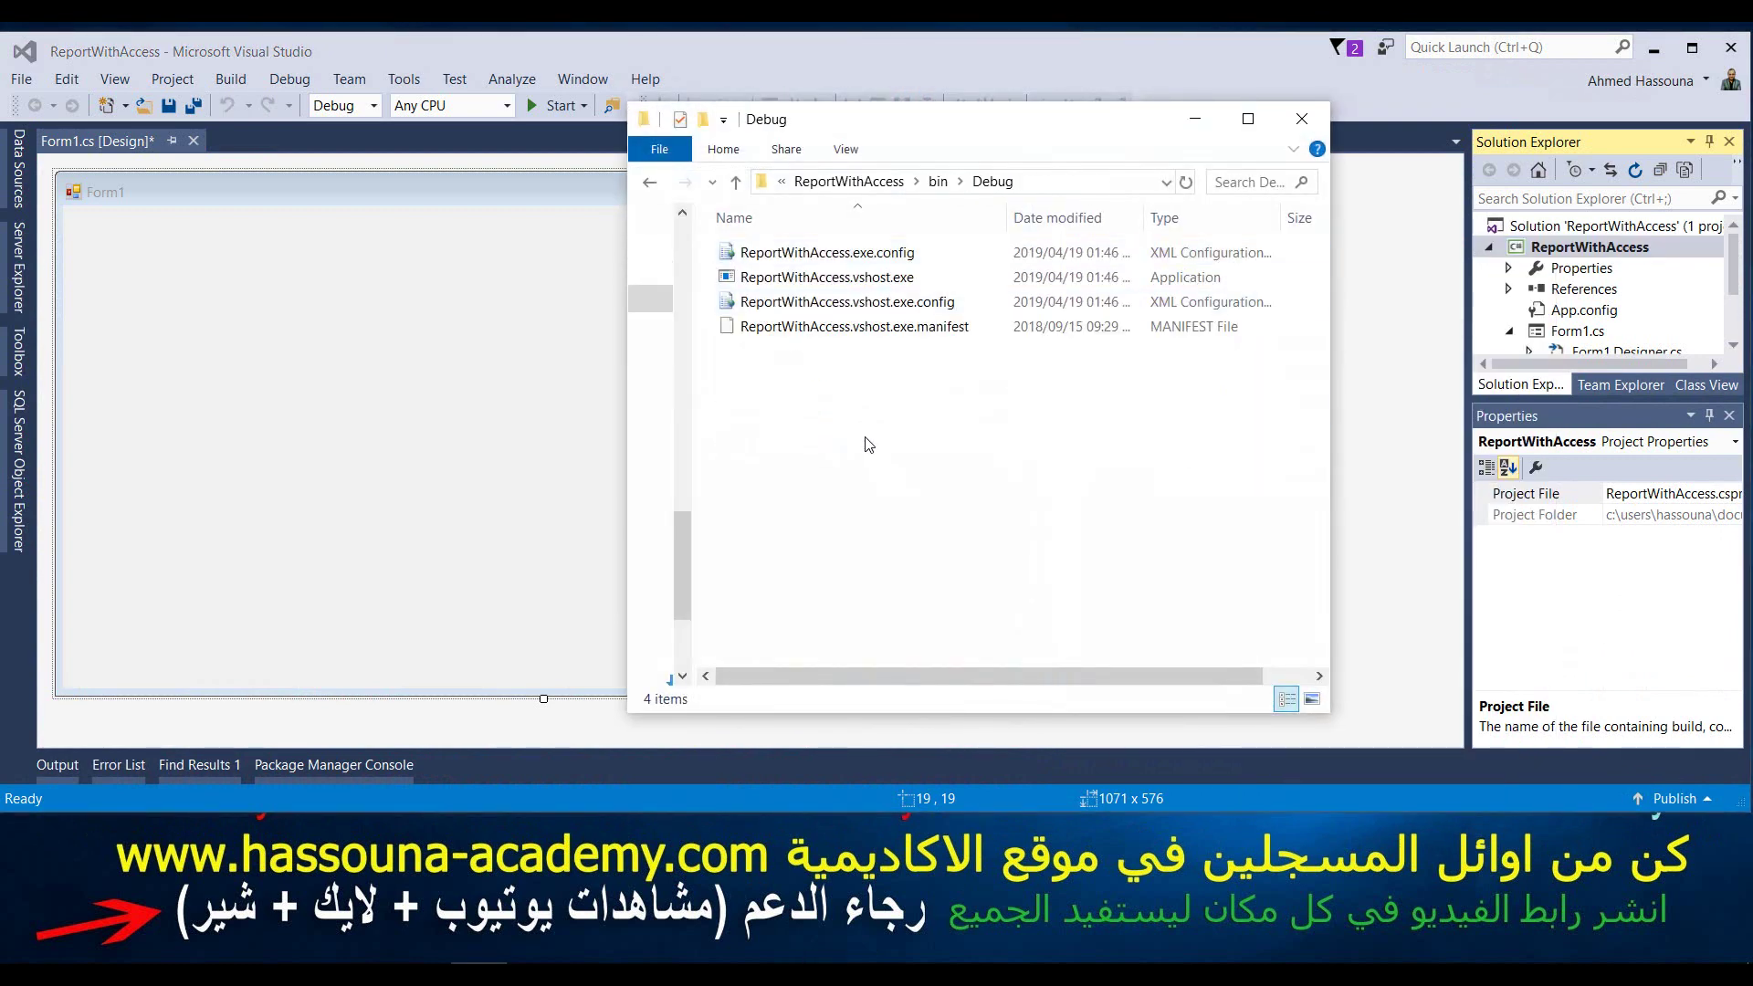
pyautogui.hotkey('ctrl', 'v')
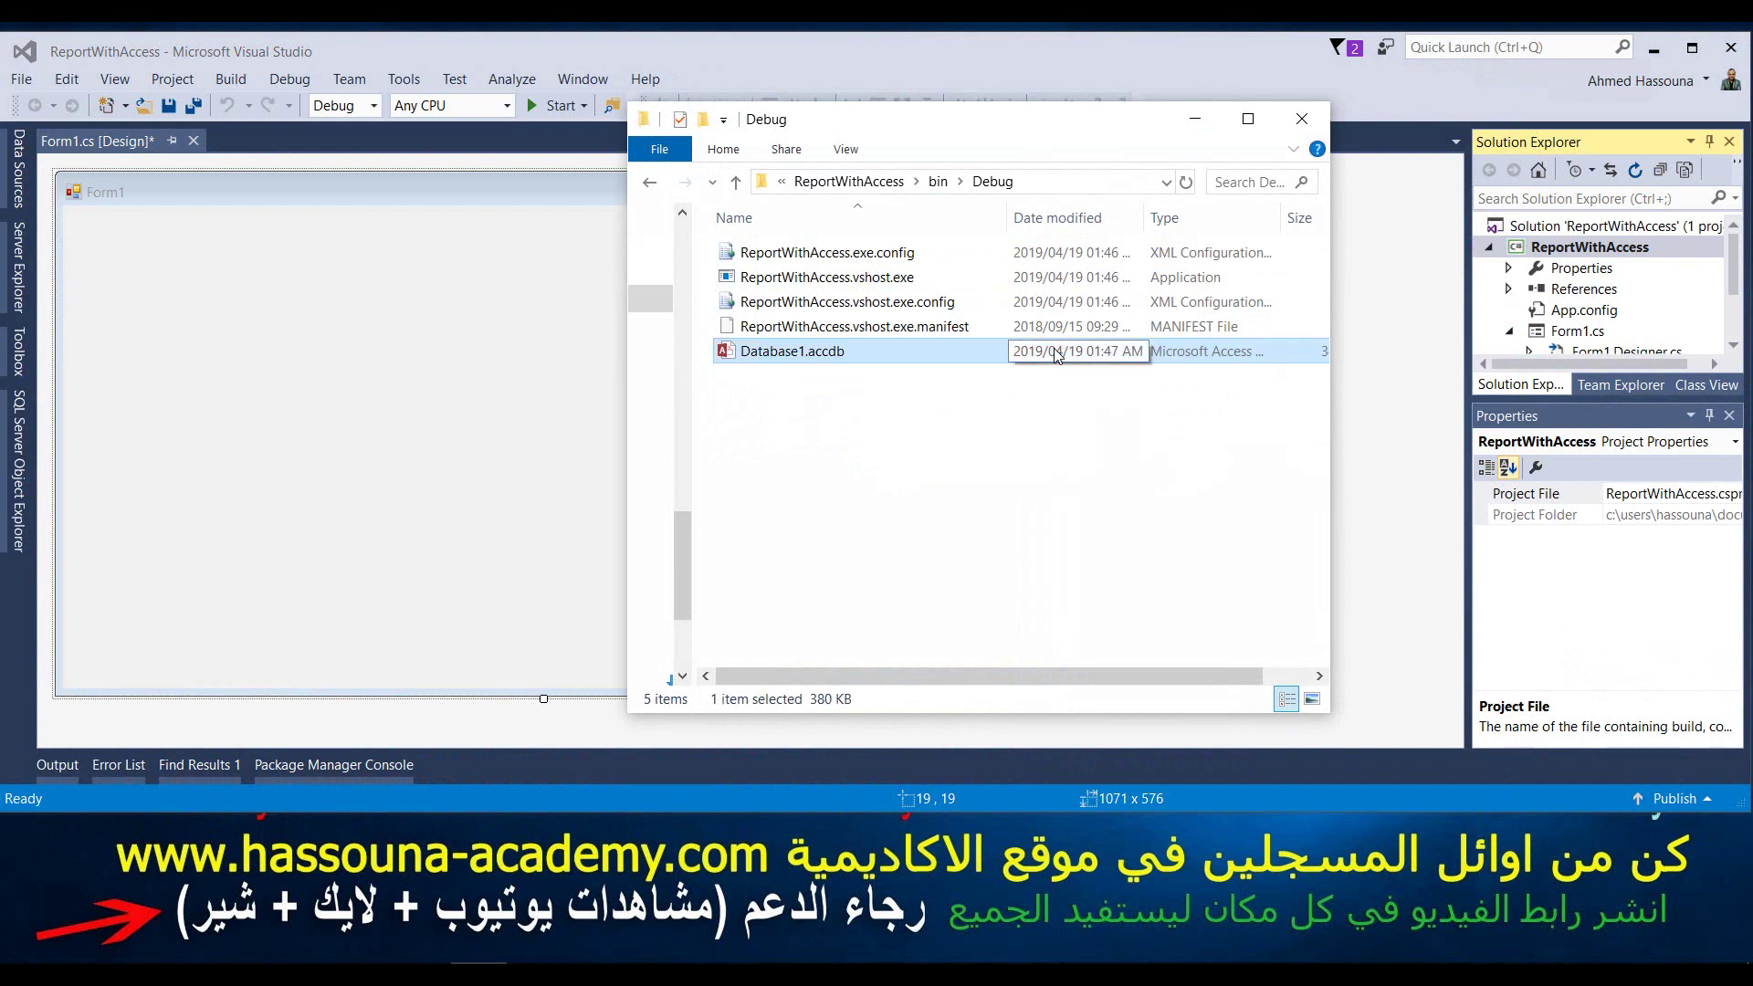
pyautogui.click(1301, 120)
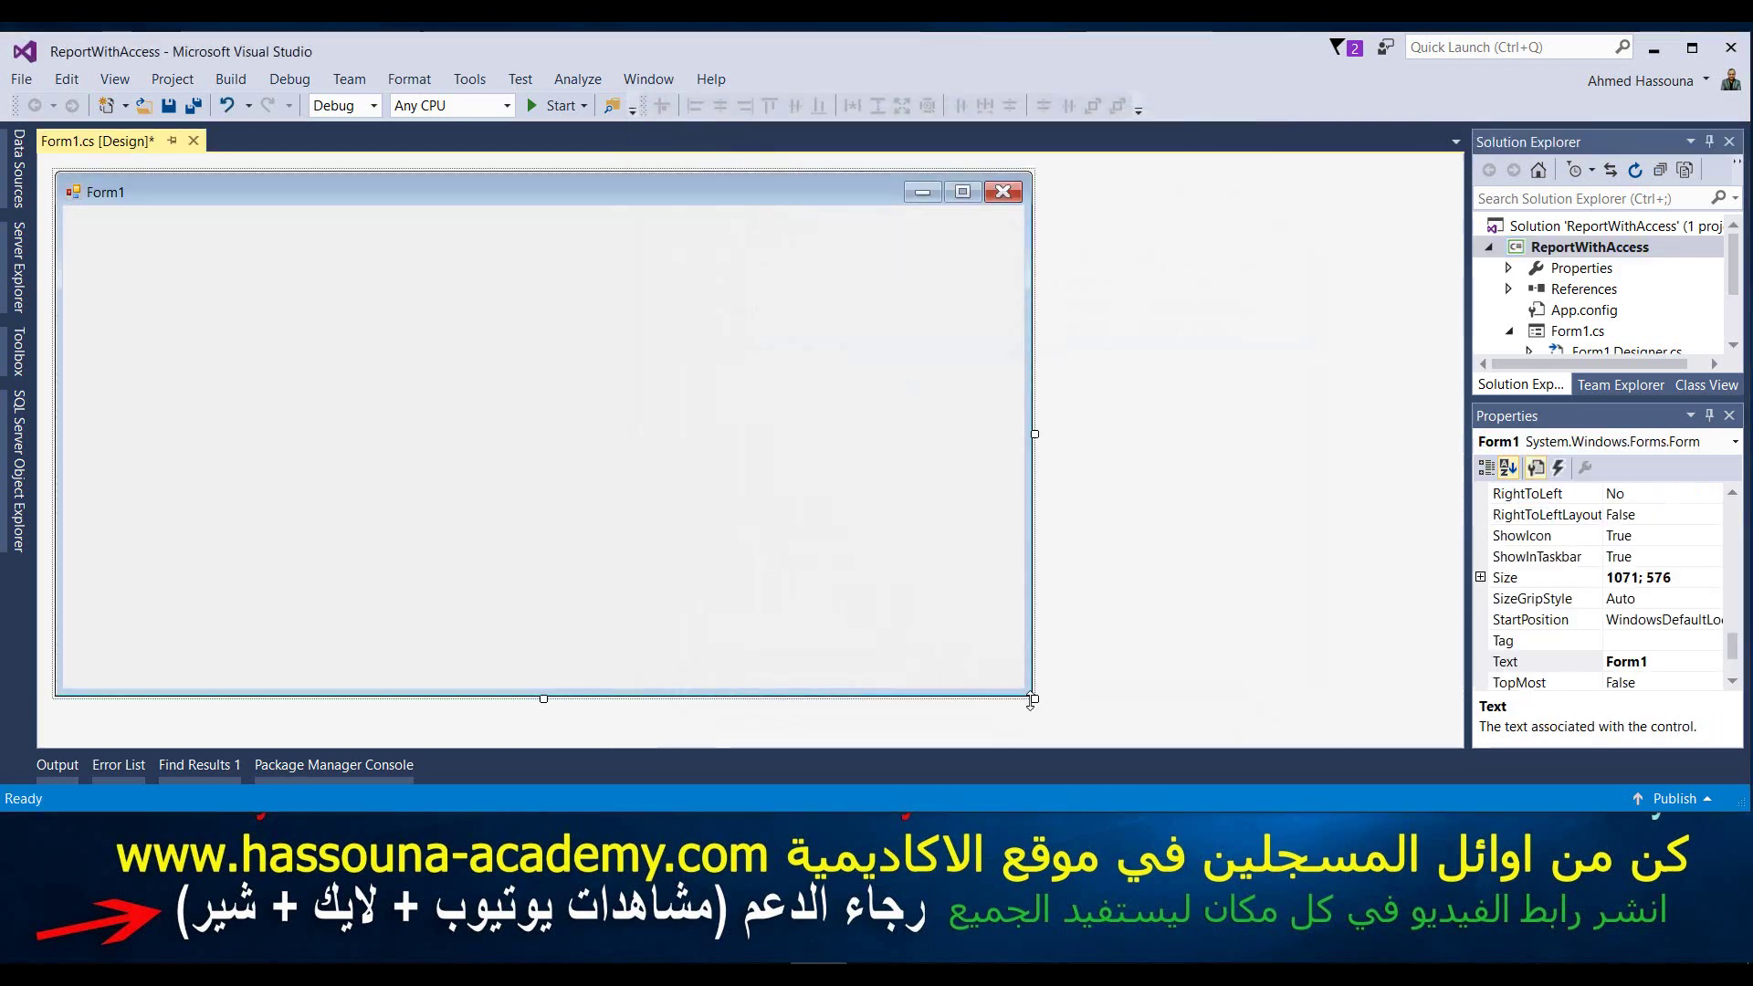
# - Enlarge Form1 to about 1297 × 597, add a CrystalReportViewer to it, and save the project
pyautogui.moveTo(1035, 699); pyautogui.dragTo(1242, 718)
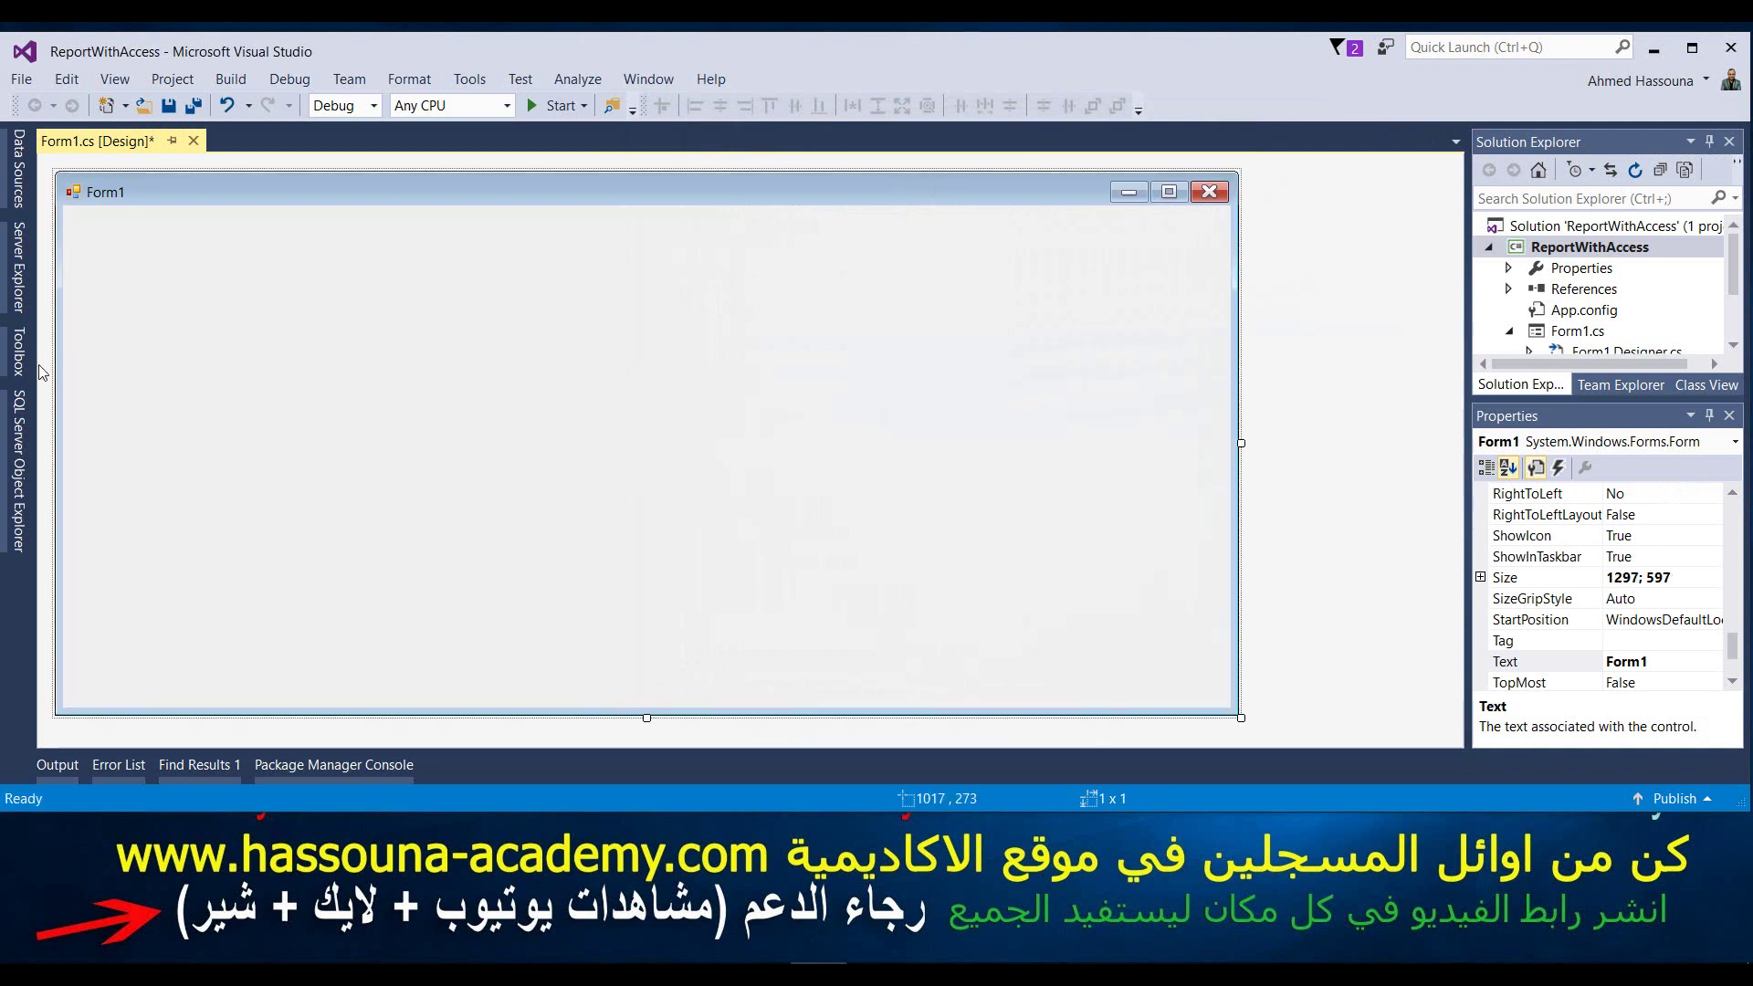
pyautogui.click(19, 352)
pyautogui.moveTo(157, 442); pyautogui.dragTo(503, 366)
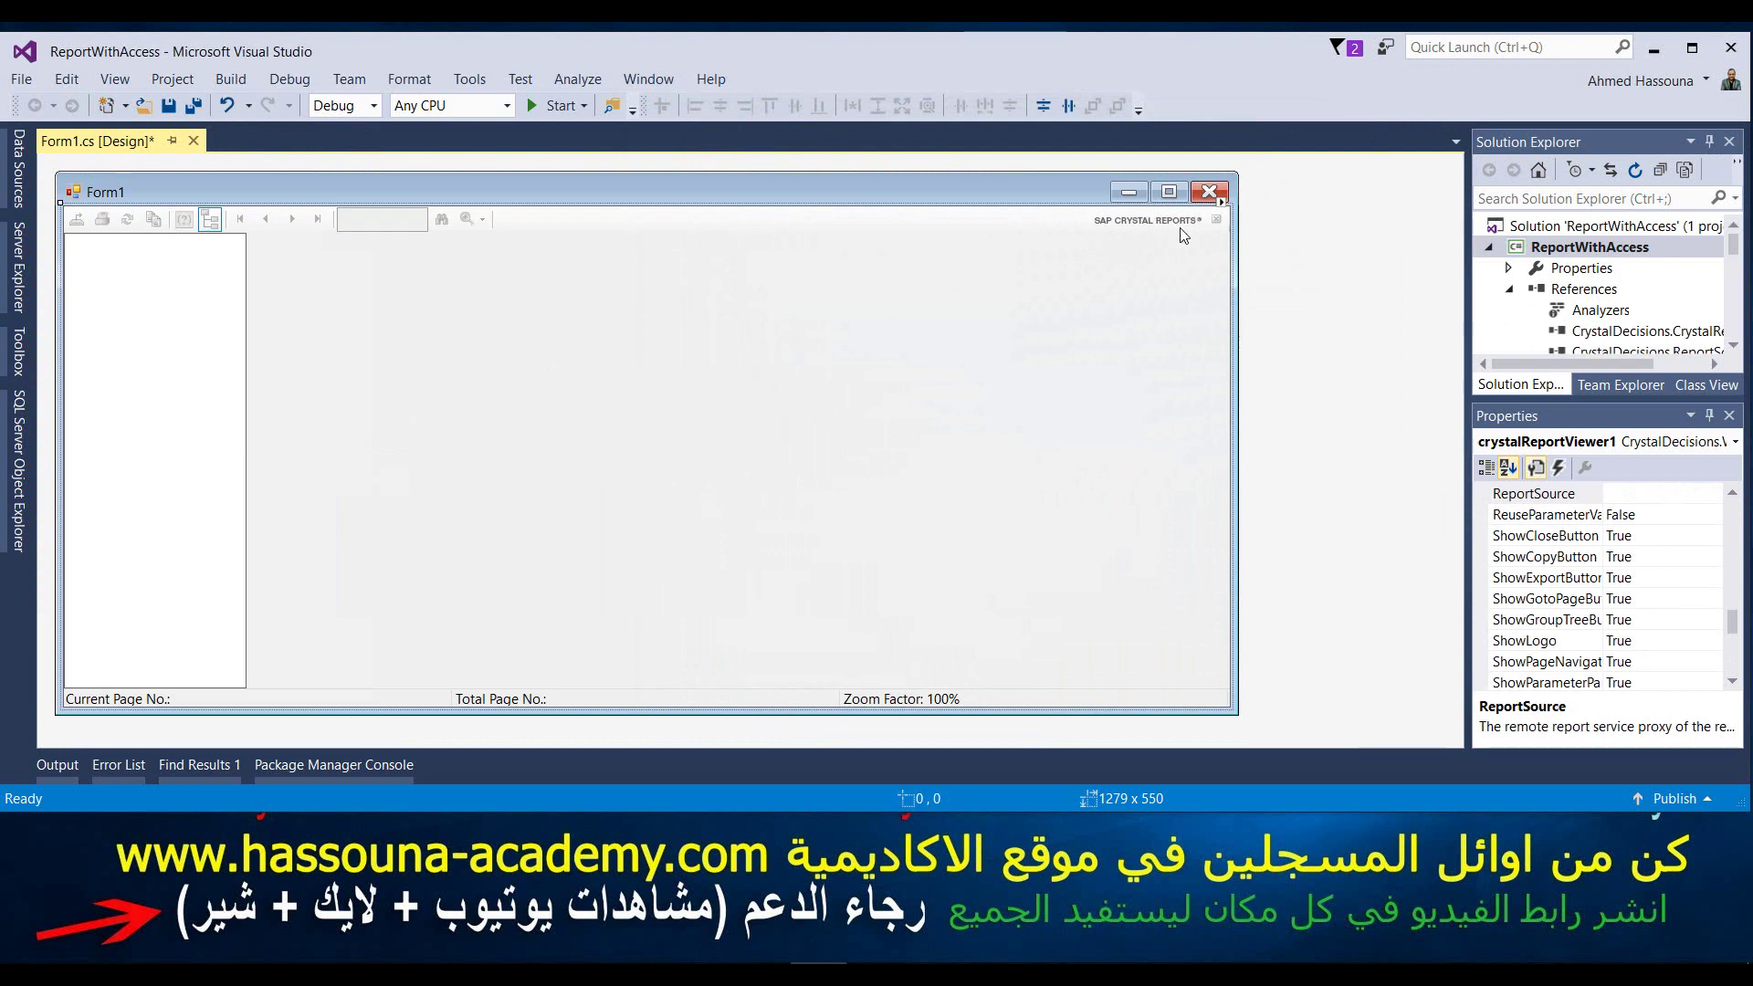
pyautogui.click(193, 105)
# - Create a new Crystal Report named CrystalReport1.rpt for the viewer, using the Report Wizard with the Standard expert
pyautogui.click(1222, 203)
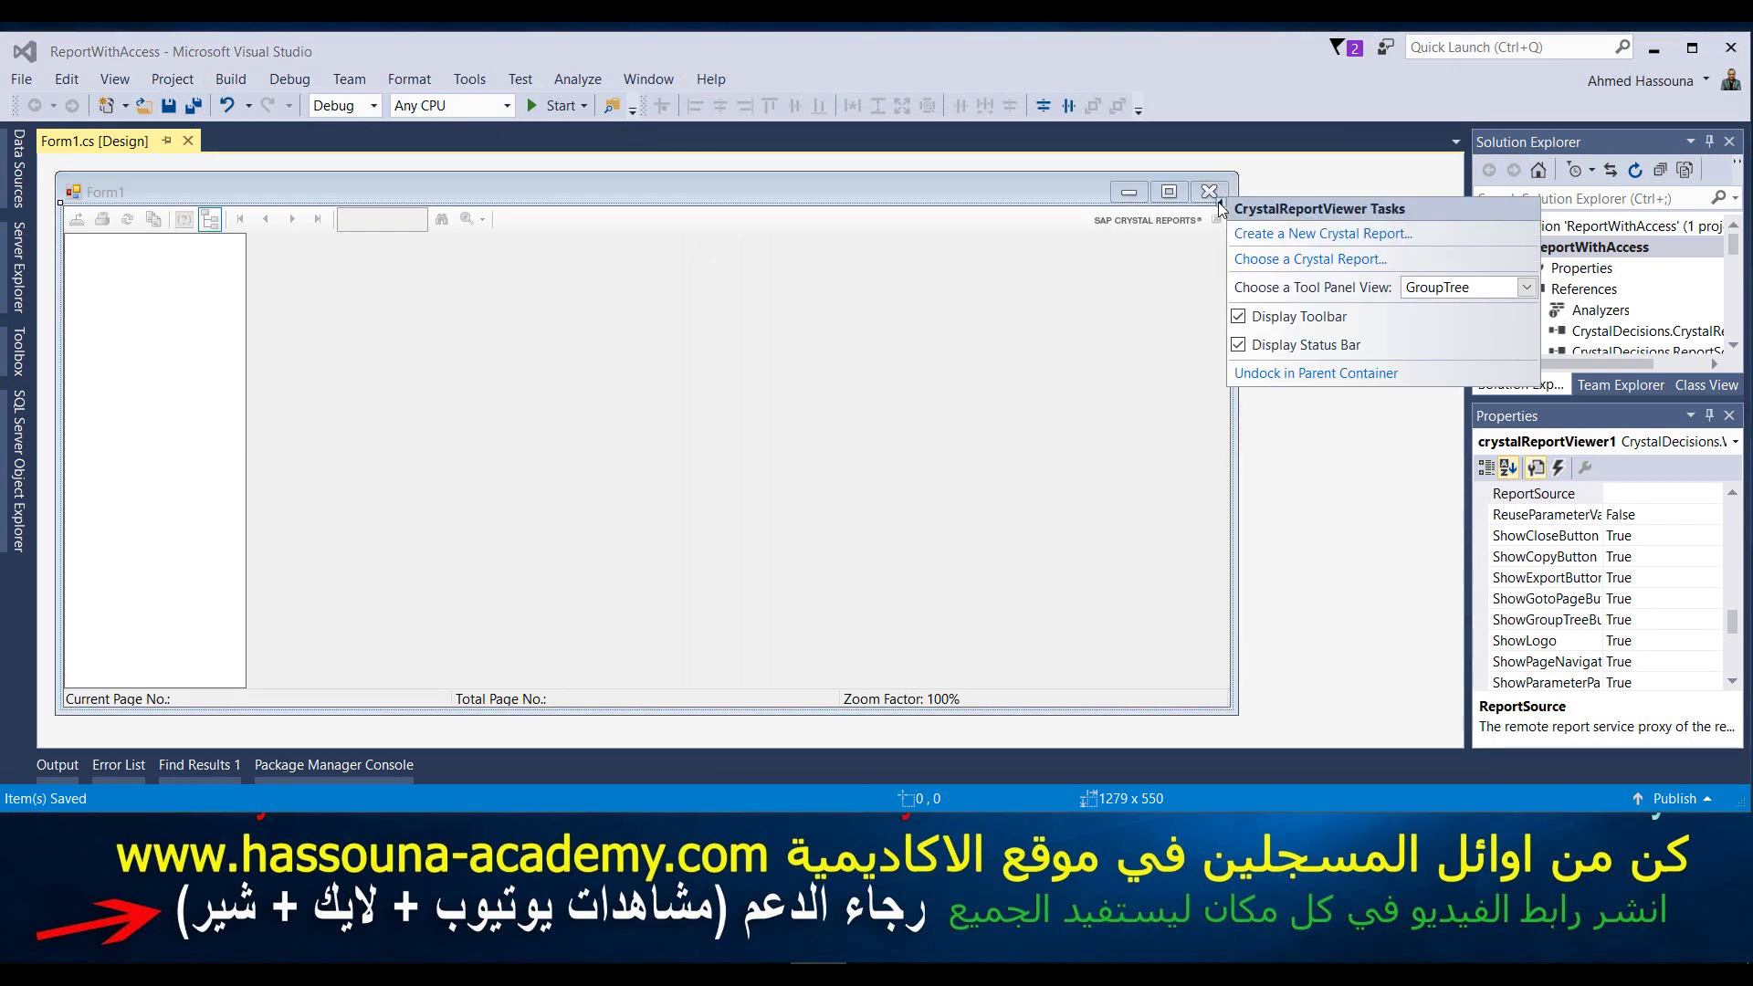
pyautogui.click(1261, 235)
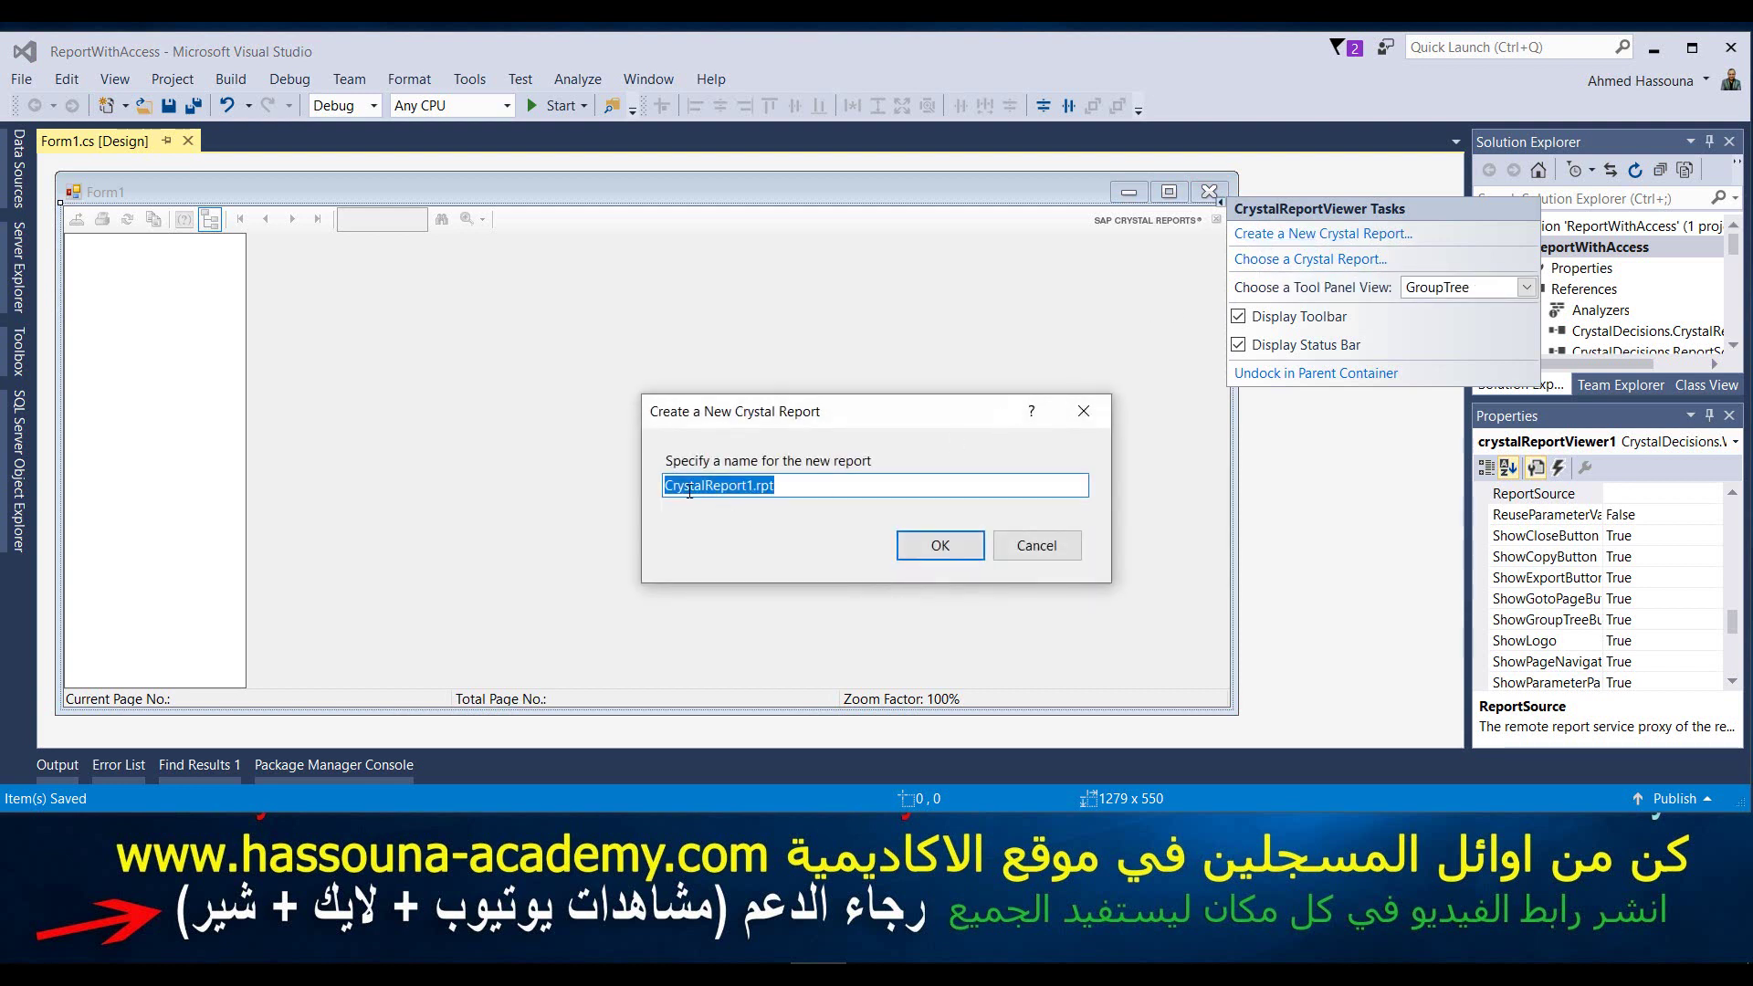
pyautogui.click(940, 546)
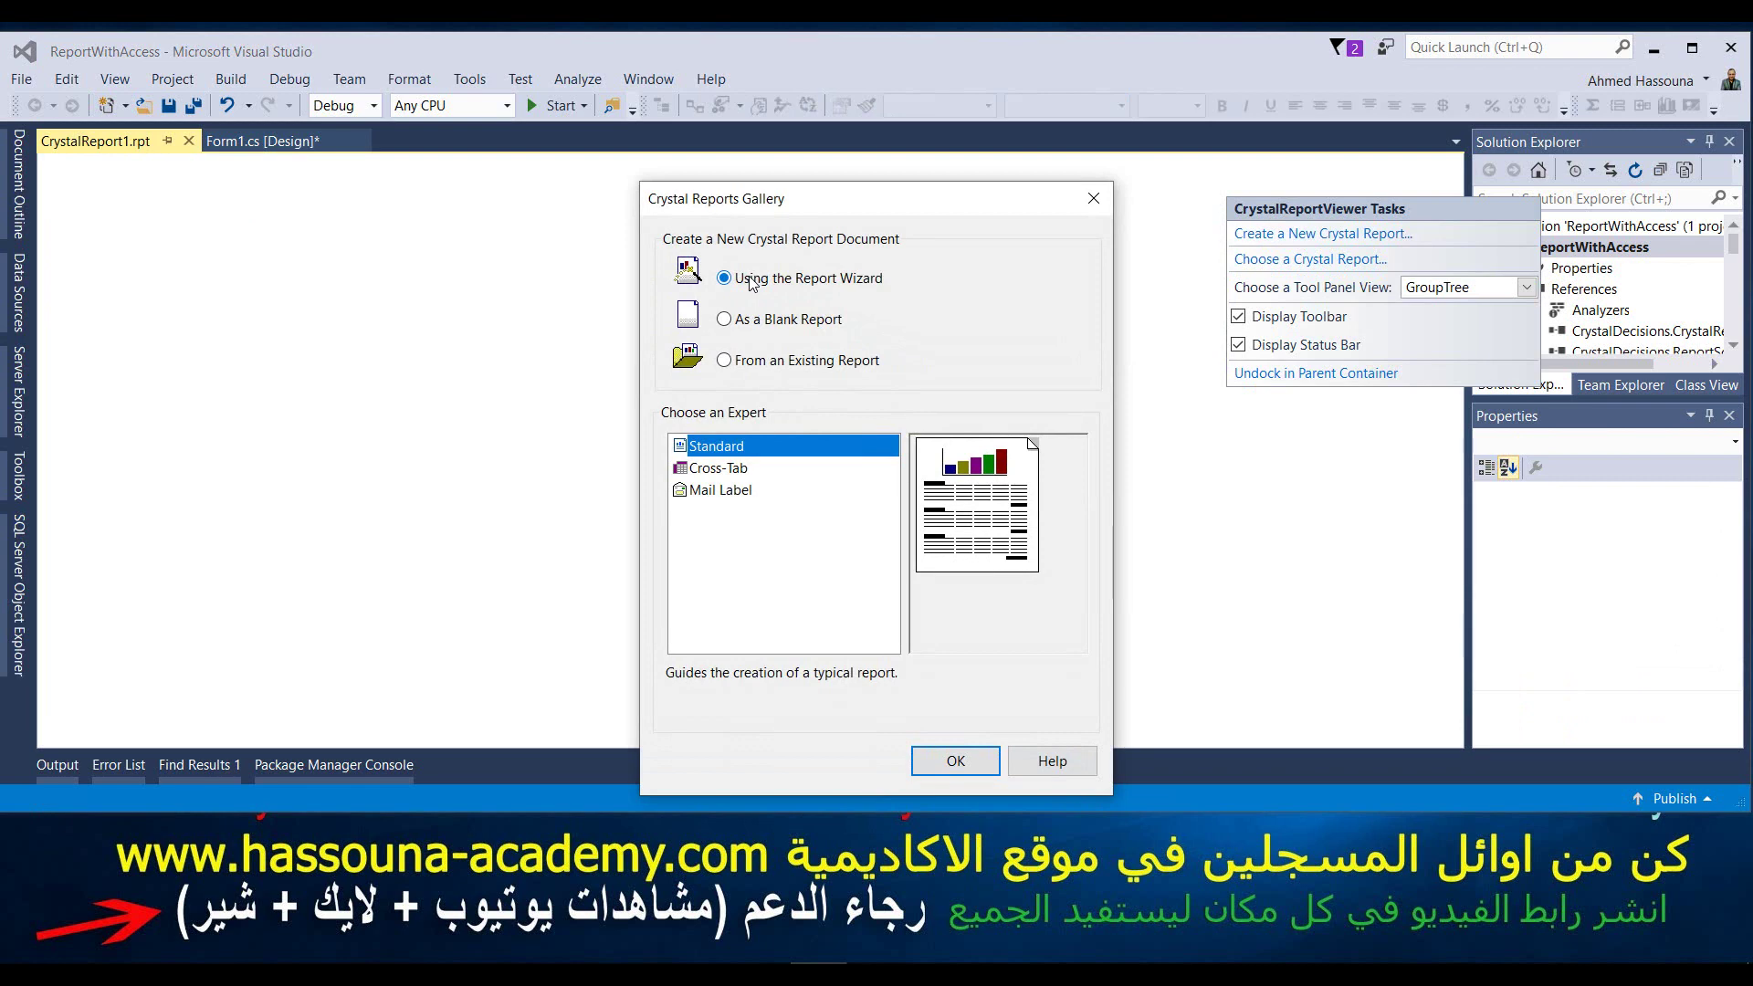
pyautogui.click(947, 761)
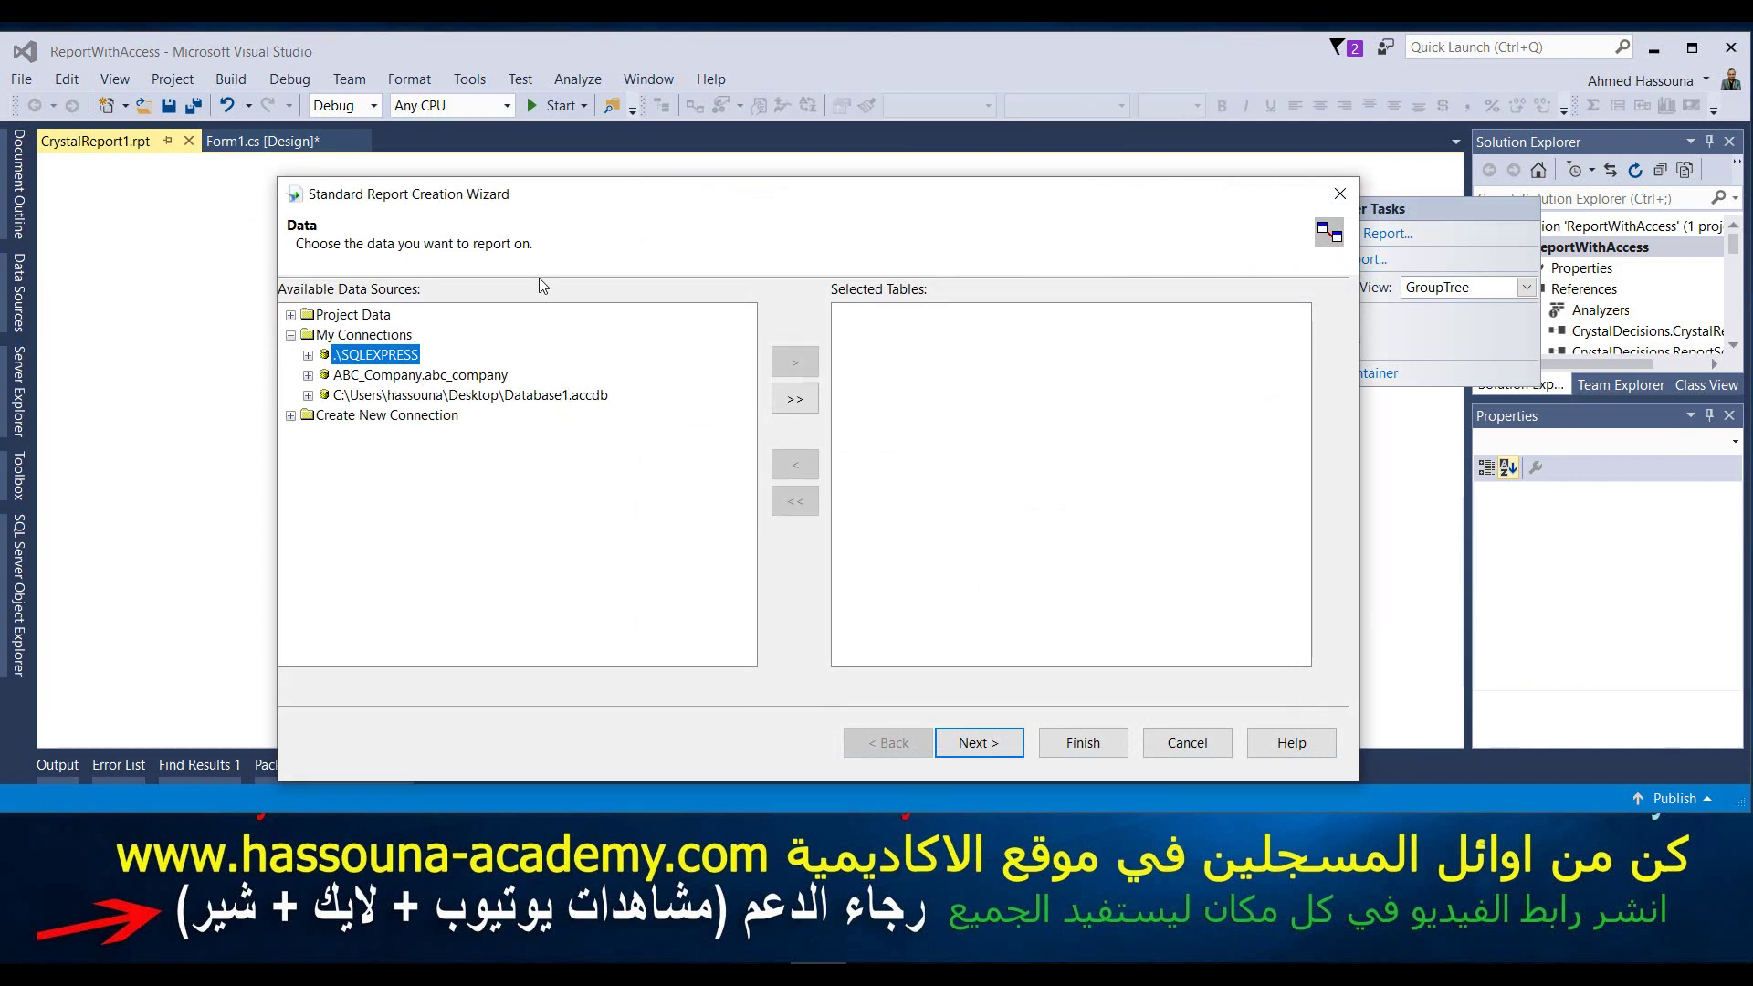
# - Start a new OLE DB (ADO) connection for the report with the Microsoft Office 12.0 Access Database Engine provider
pyautogui.click(290, 416)
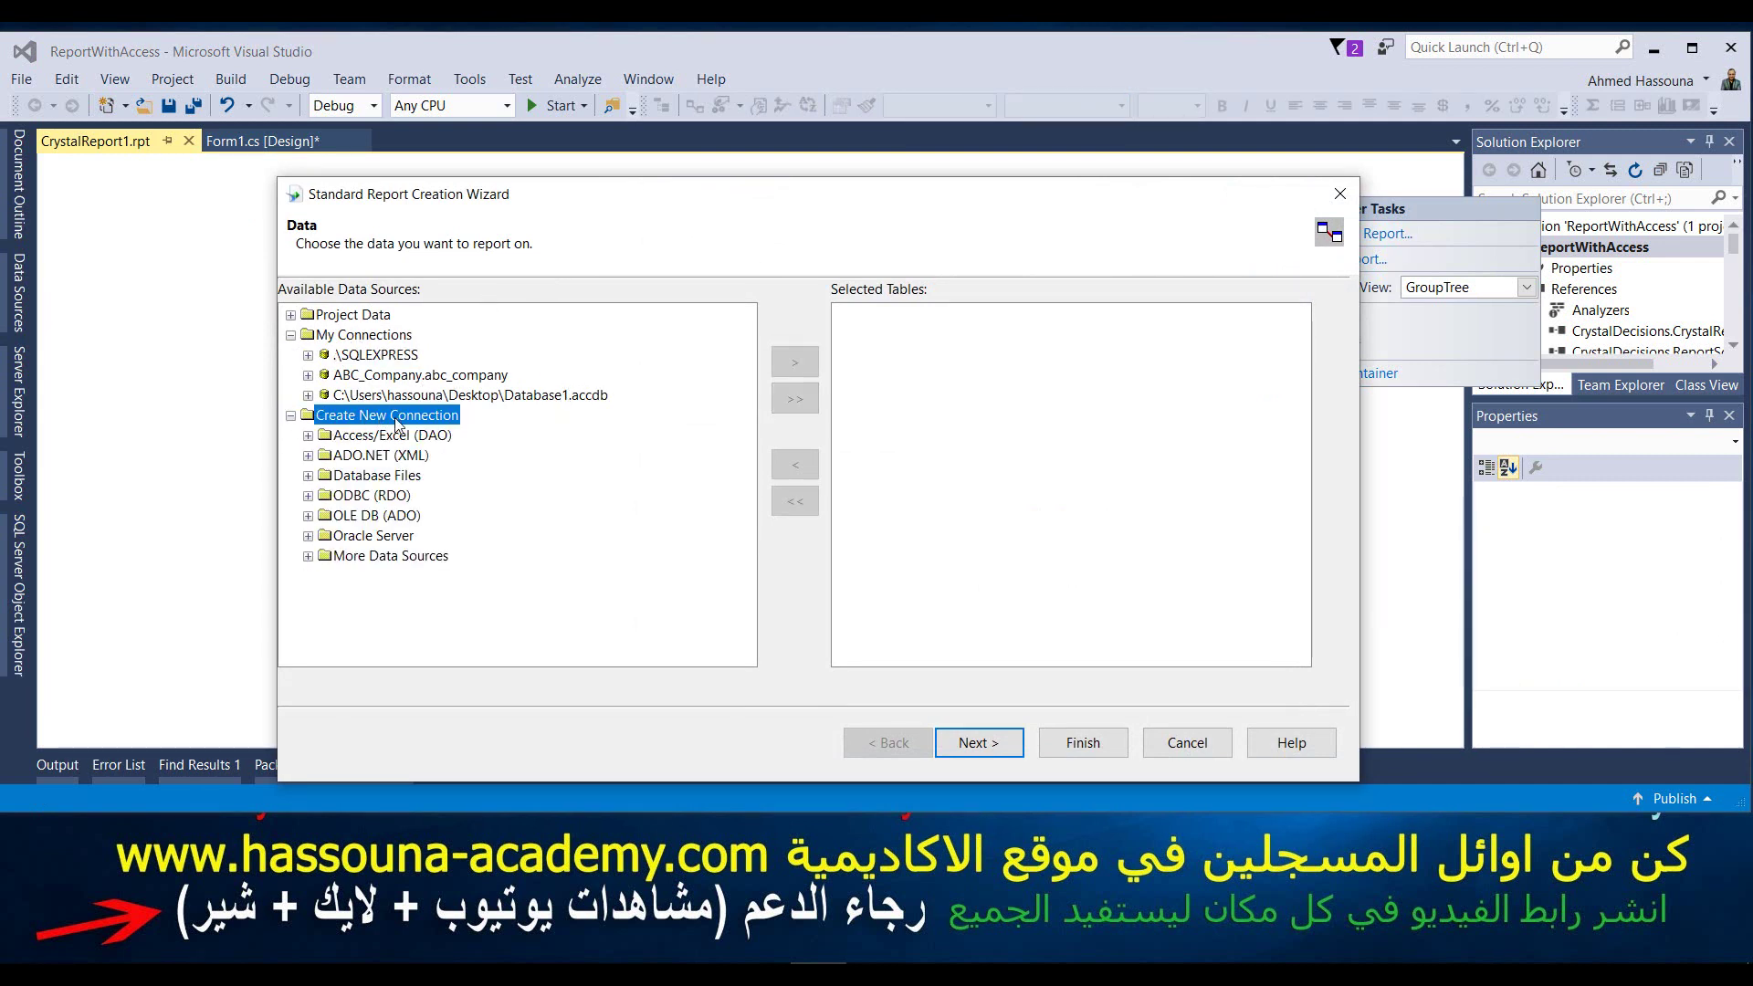
pyautogui.click(308, 515)
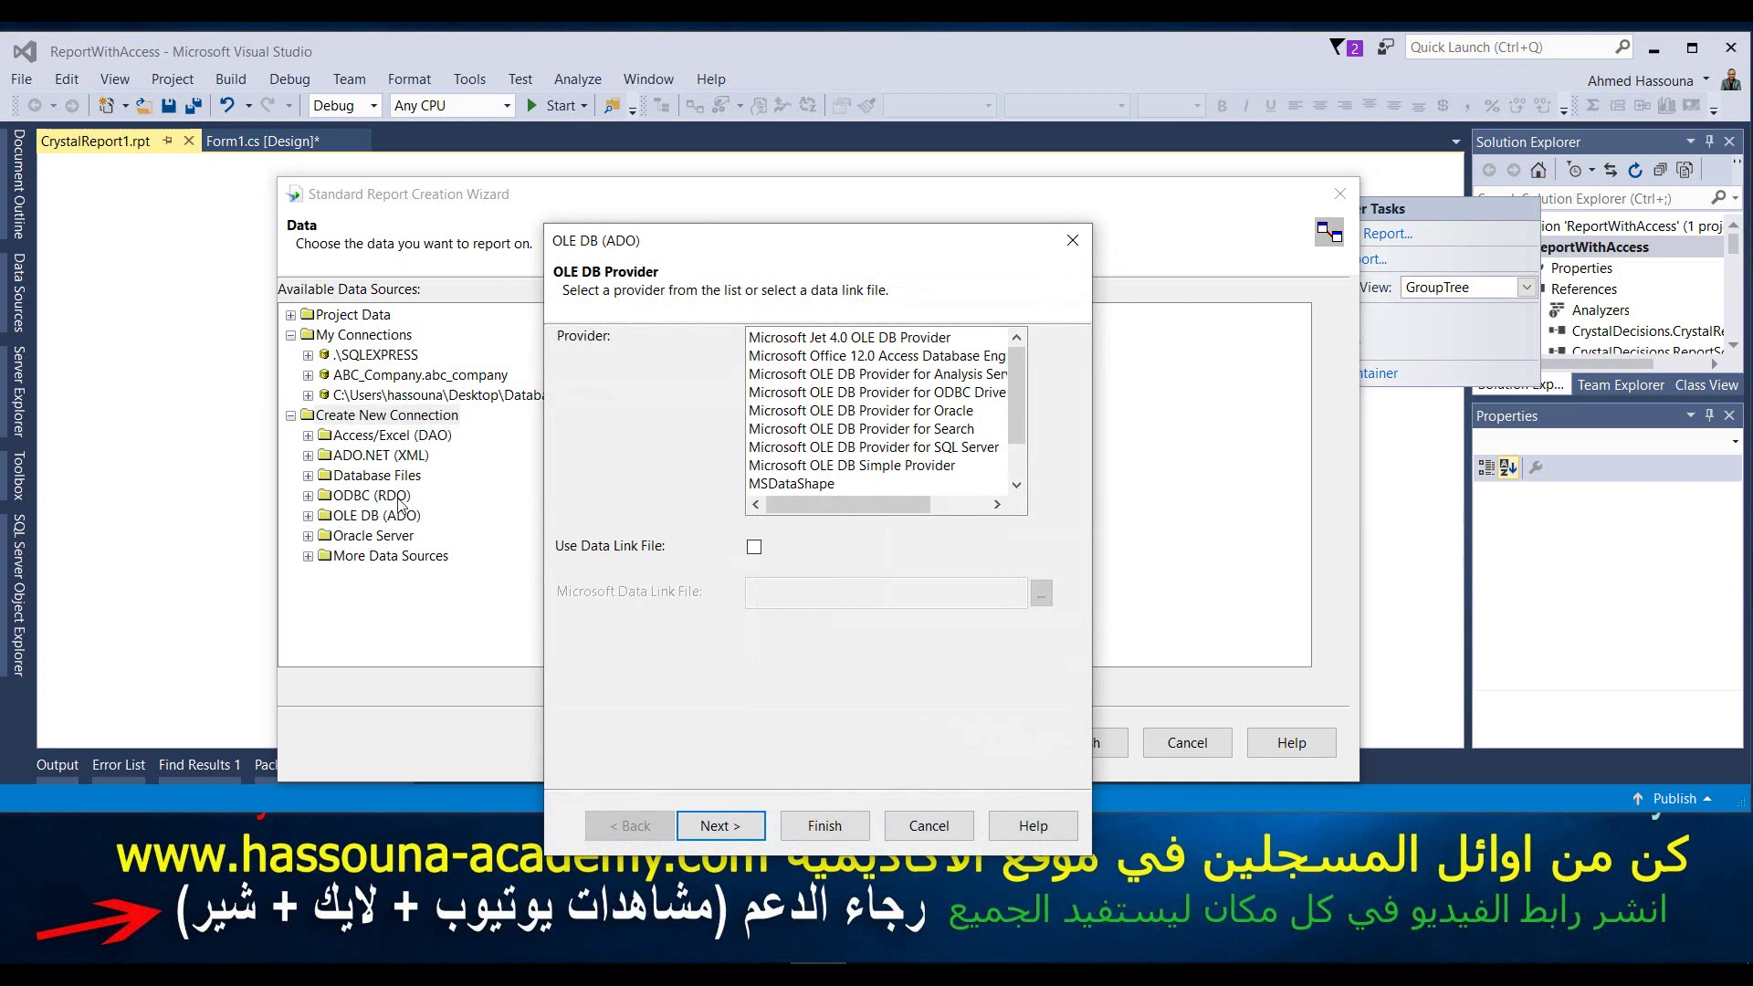
pyautogui.click(787, 361)
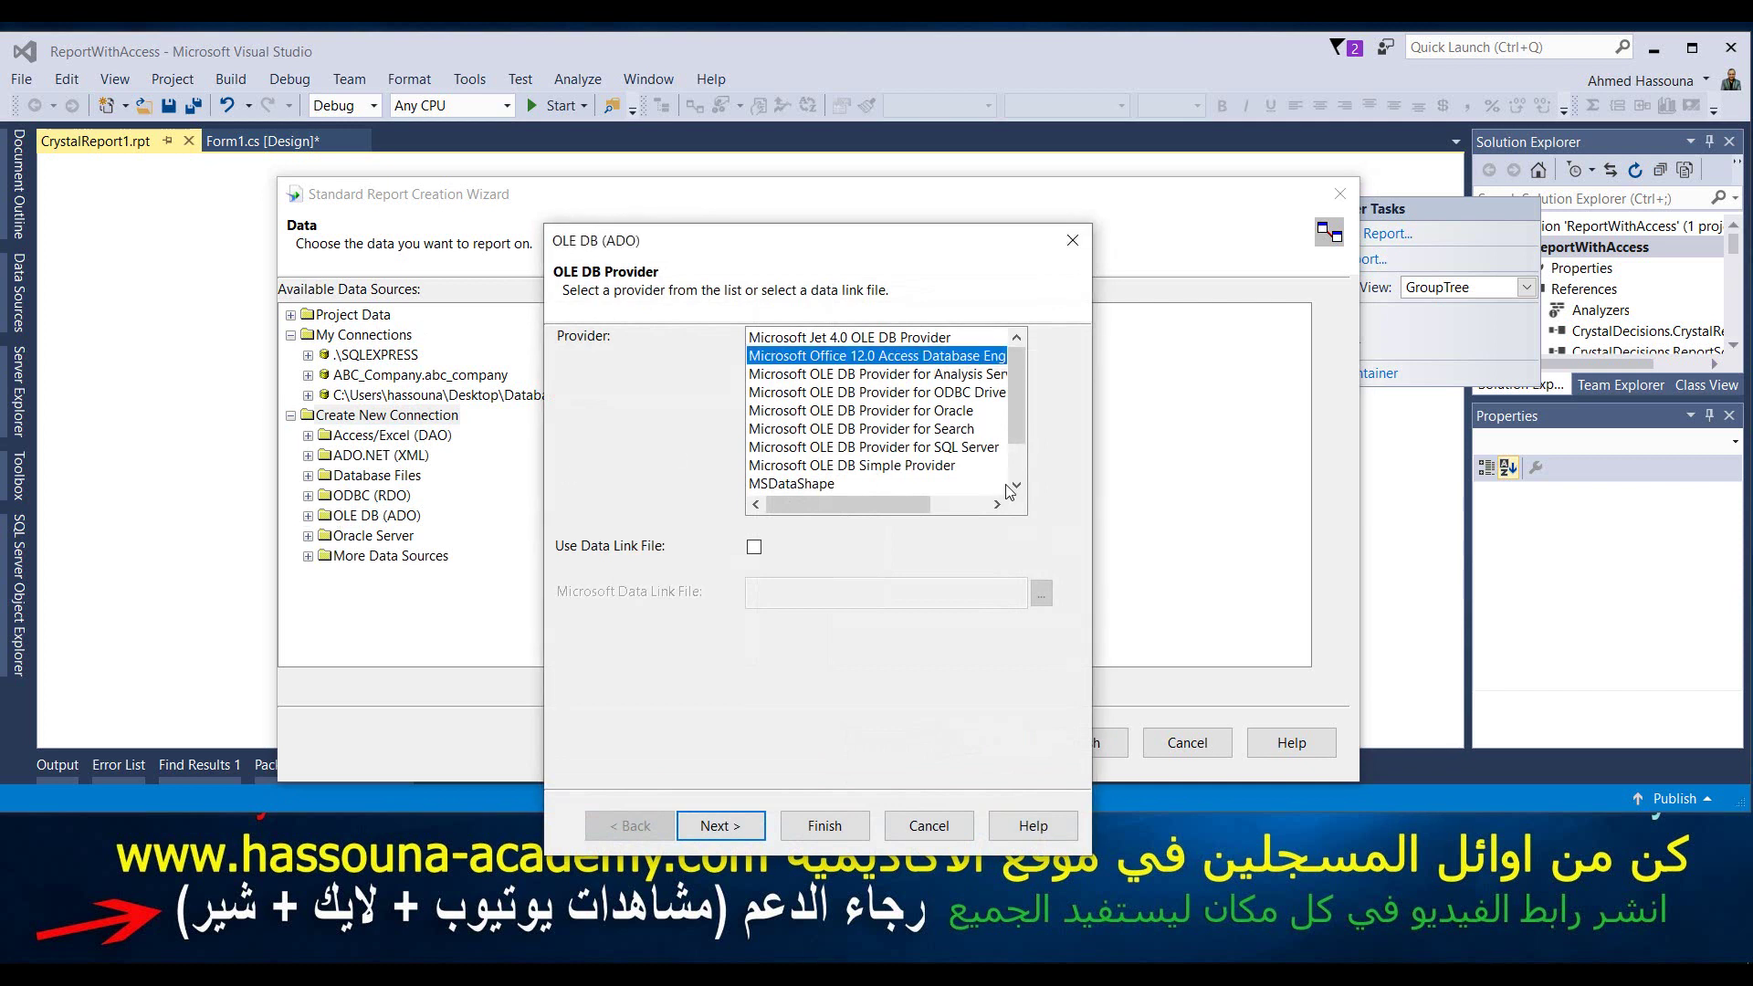
pyautogui.click(731, 829)
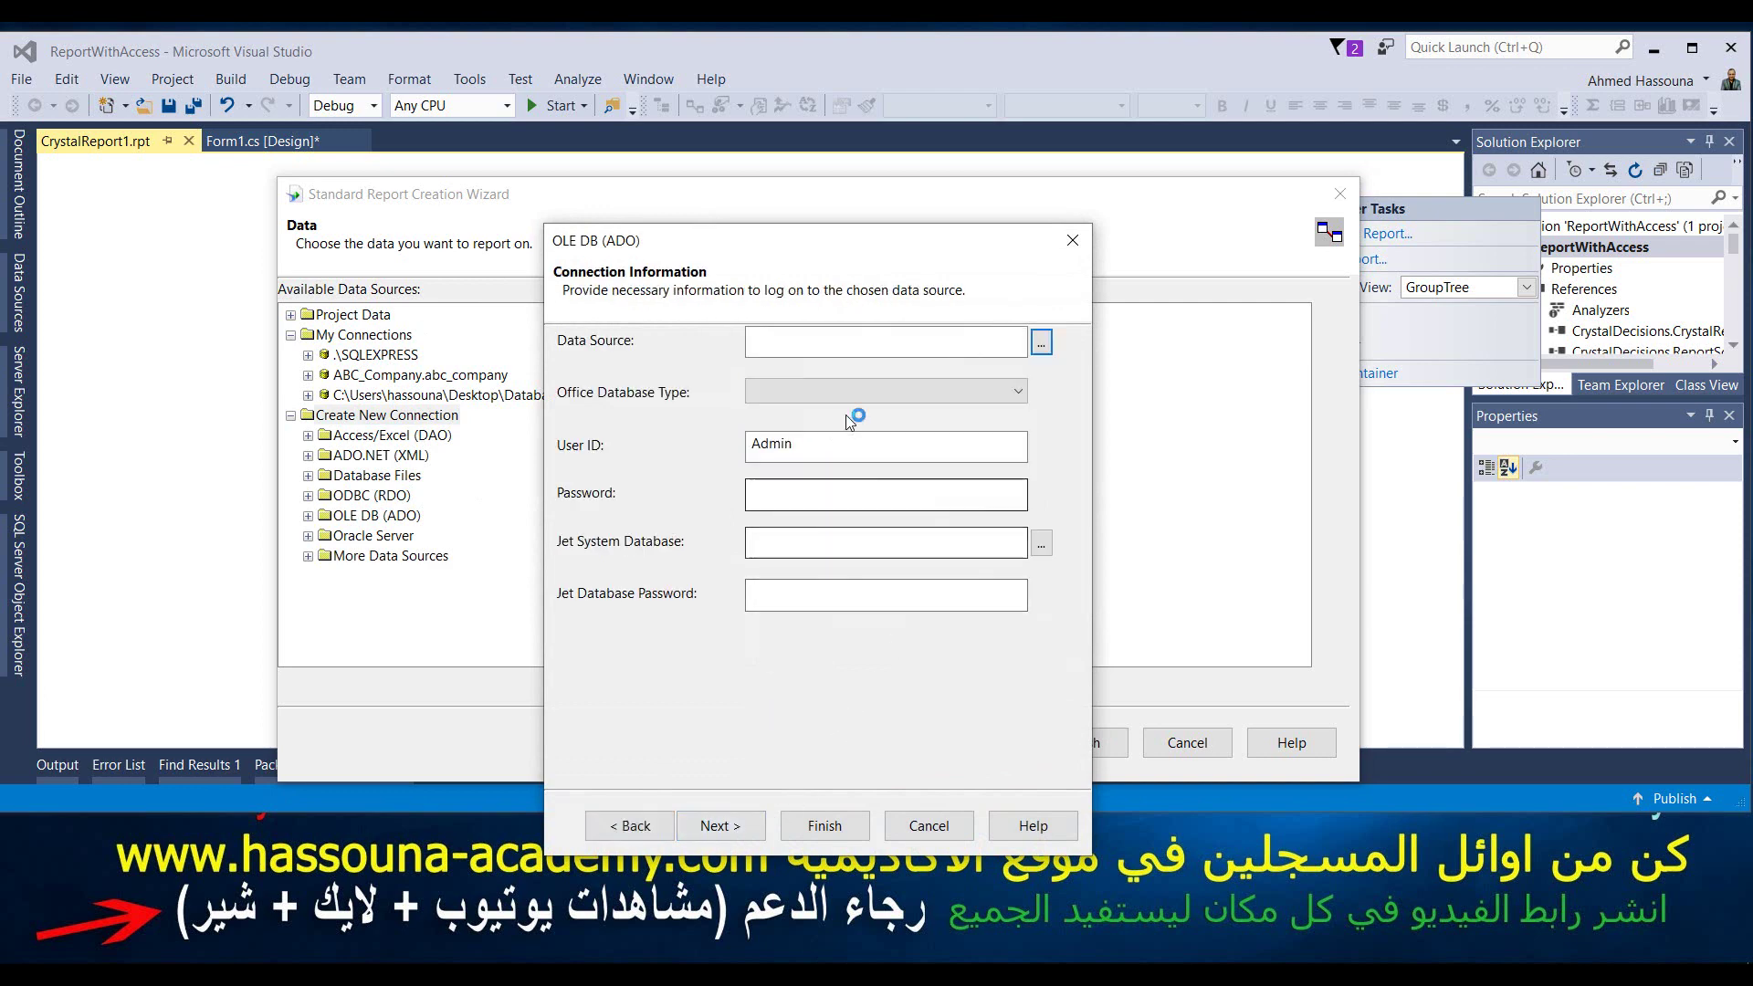
# - Set Database1.accdb from the ReportWithAccess project's bin\Debug folder as the data source and finish the connection with the default advanced properties
pyautogui.click(1041, 342)
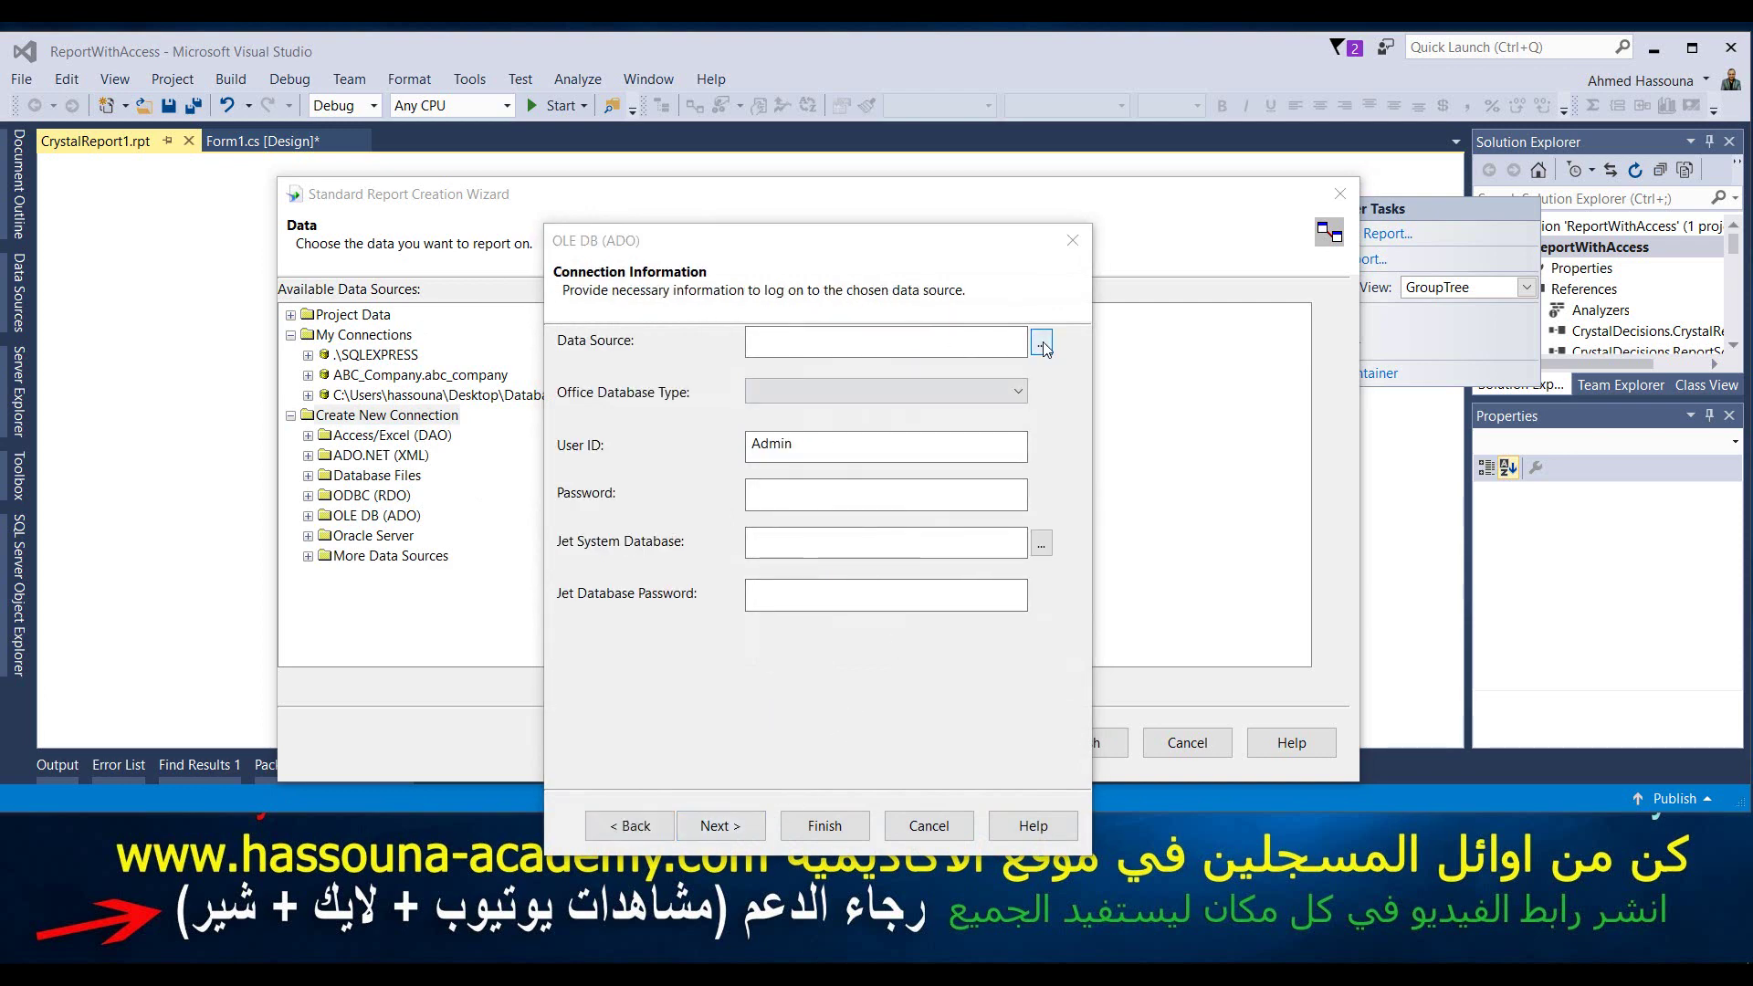
pyautogui.click(92, 195)
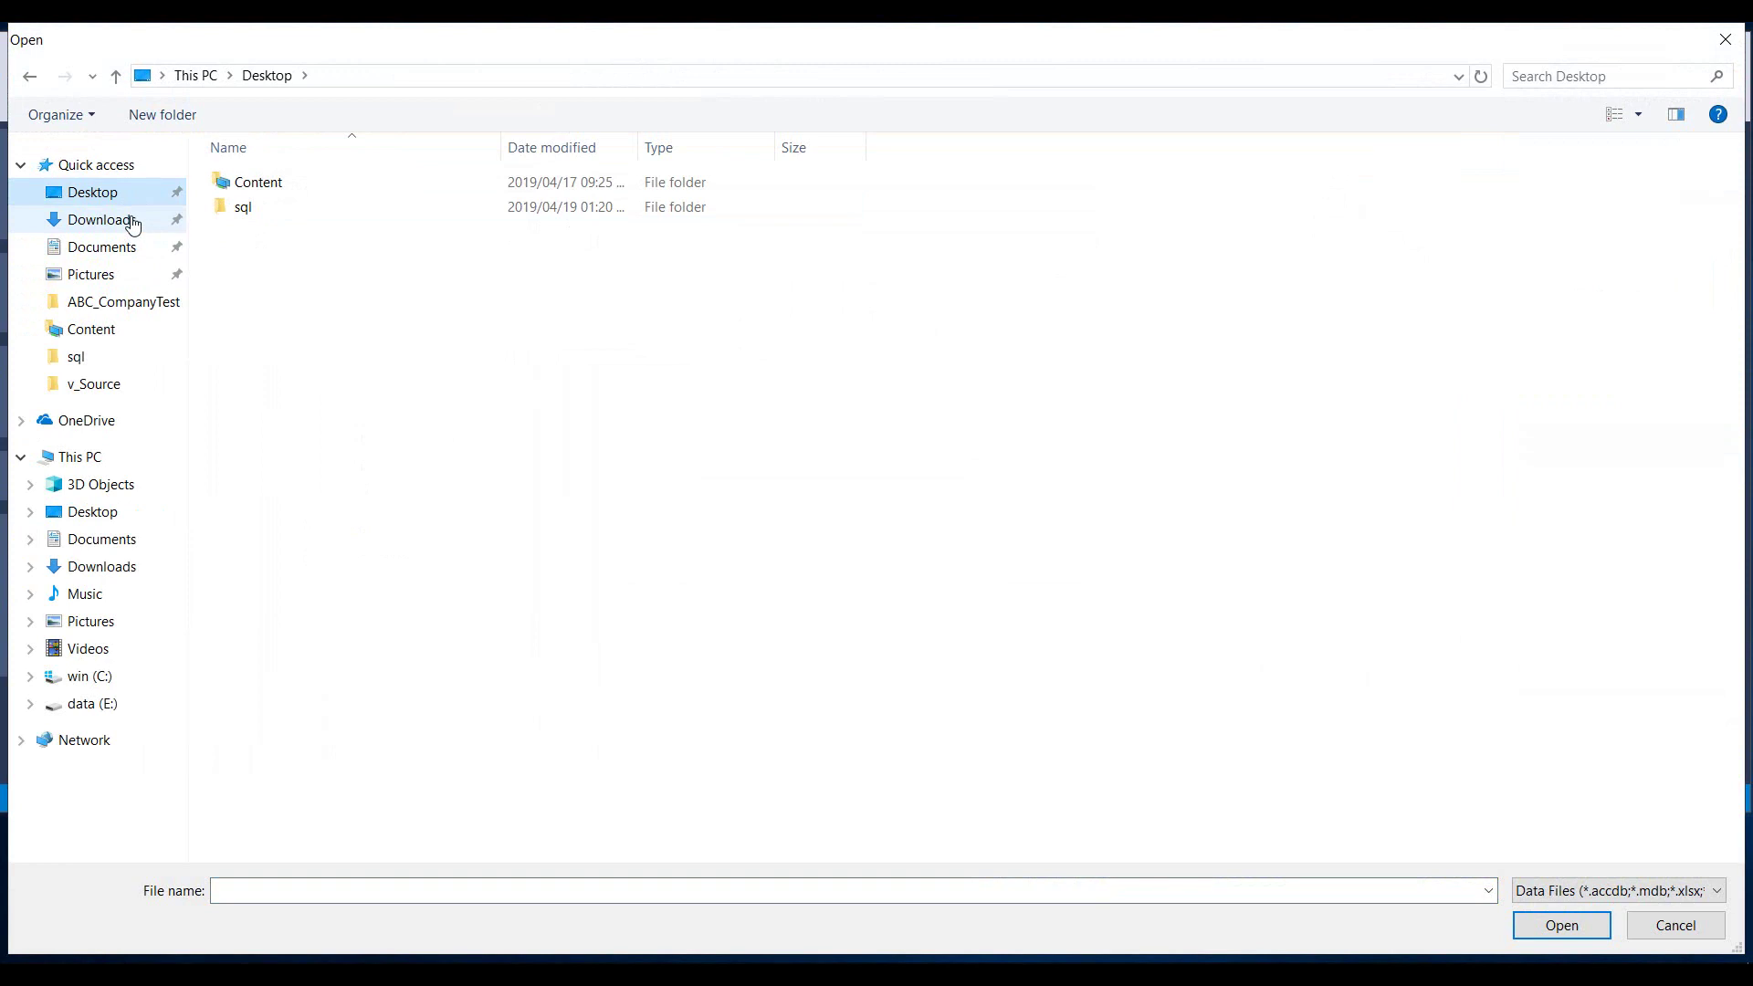
pyautogui.click(106, 246)
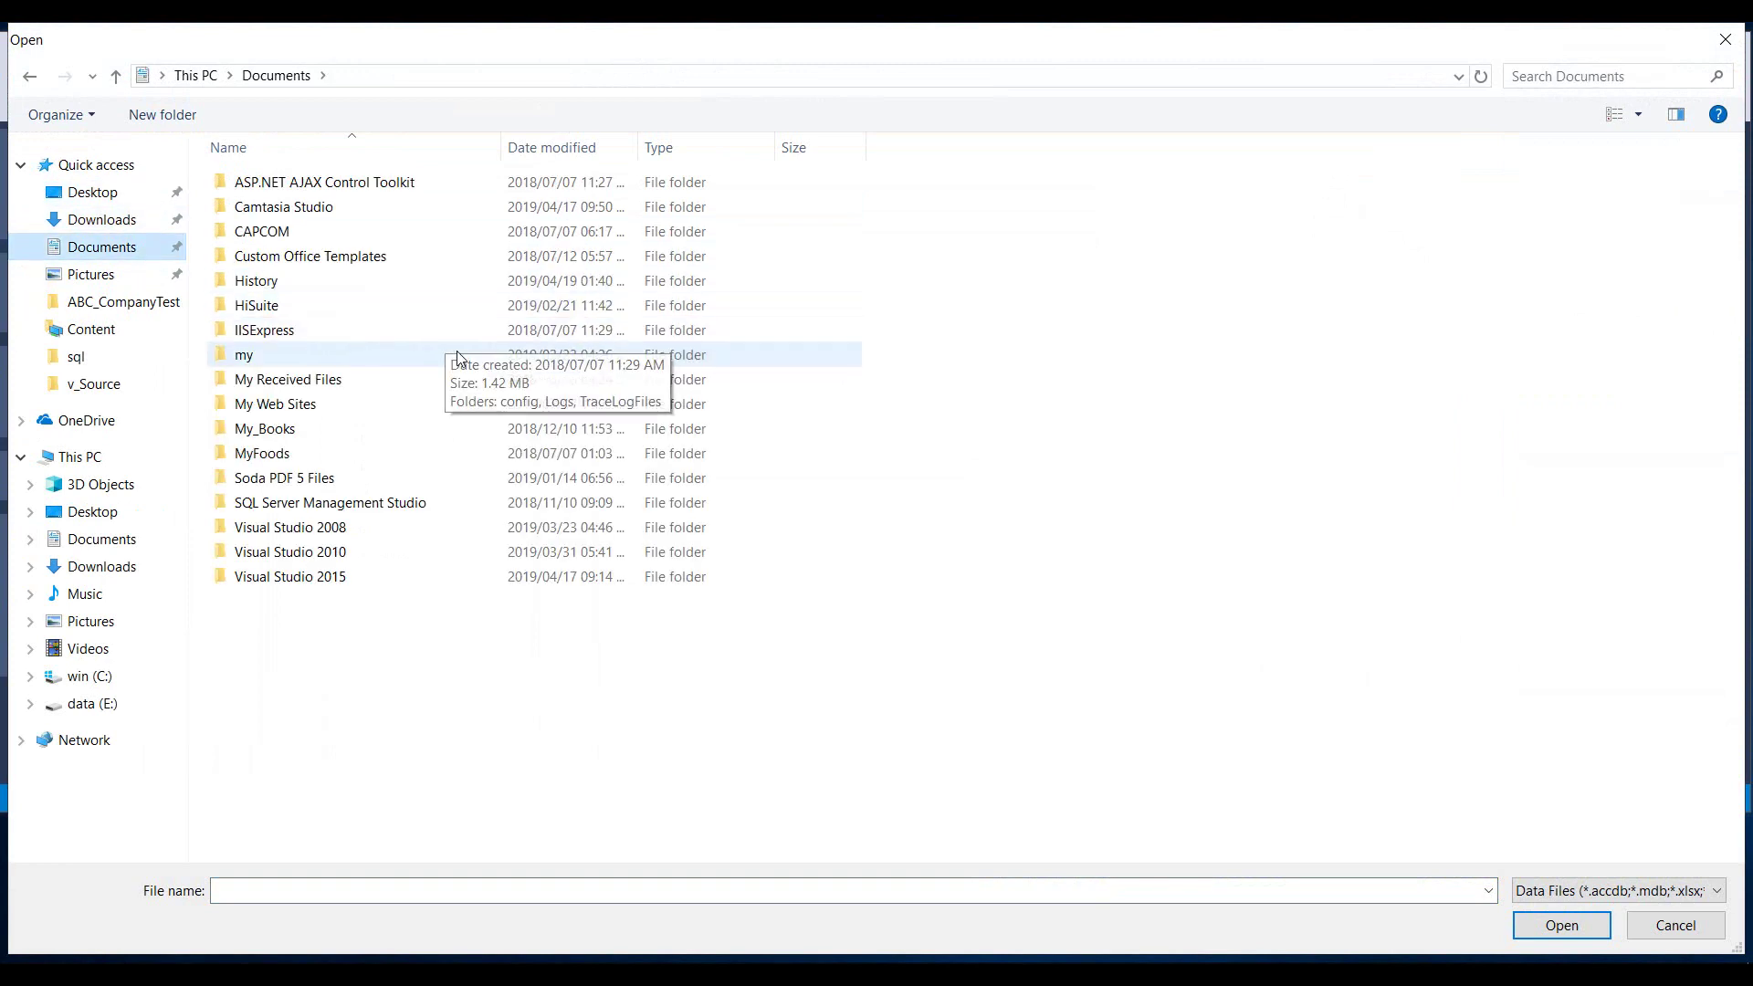
pyautogui.doubleClick(283, 578)
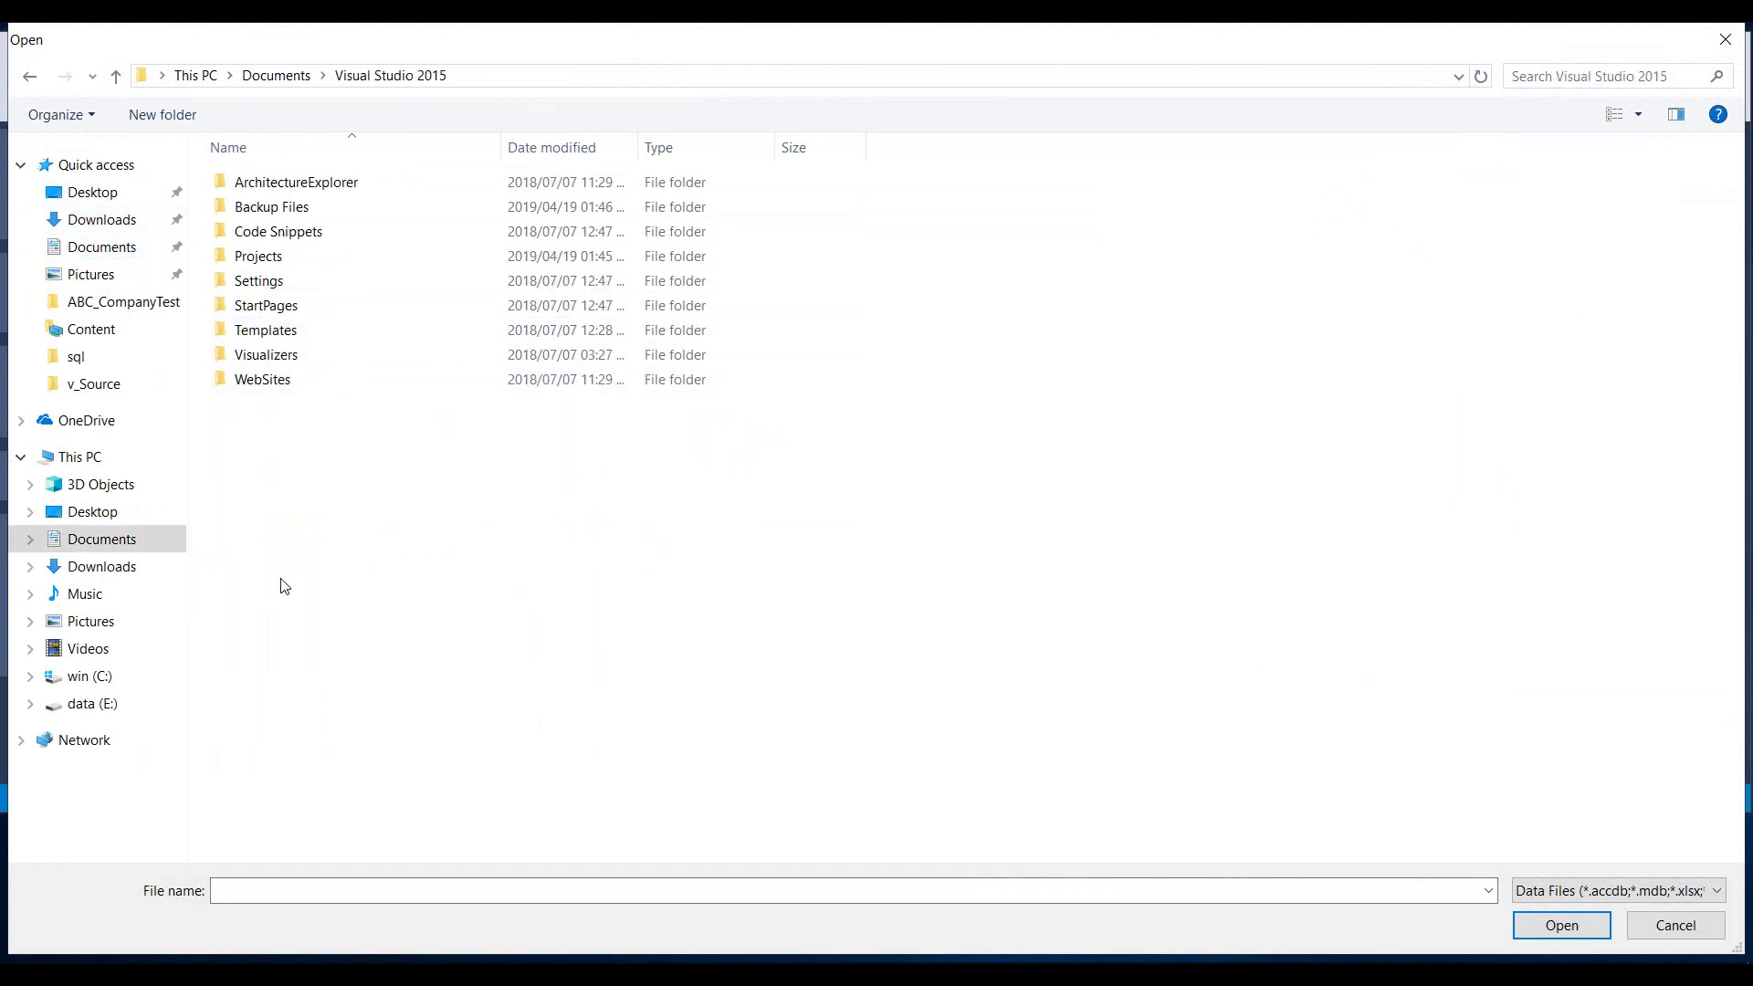
pyautogui.doubleClick(278, 256)
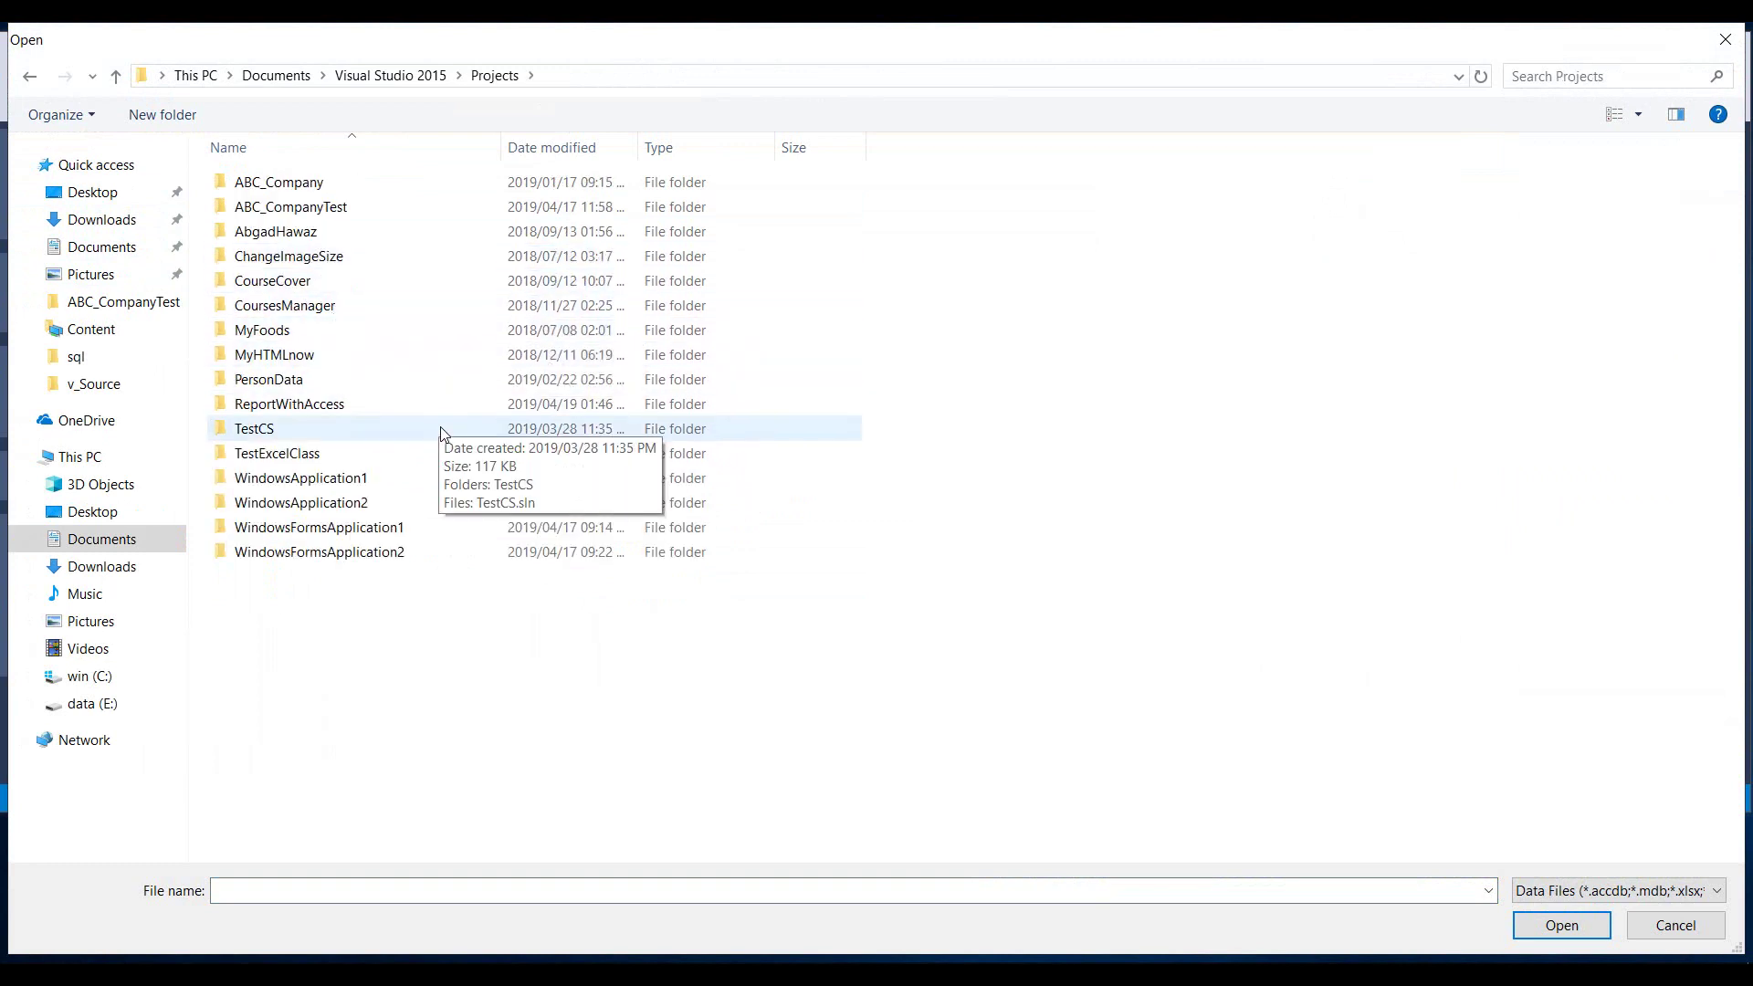
pyautogui.doubleClick(321, 404)
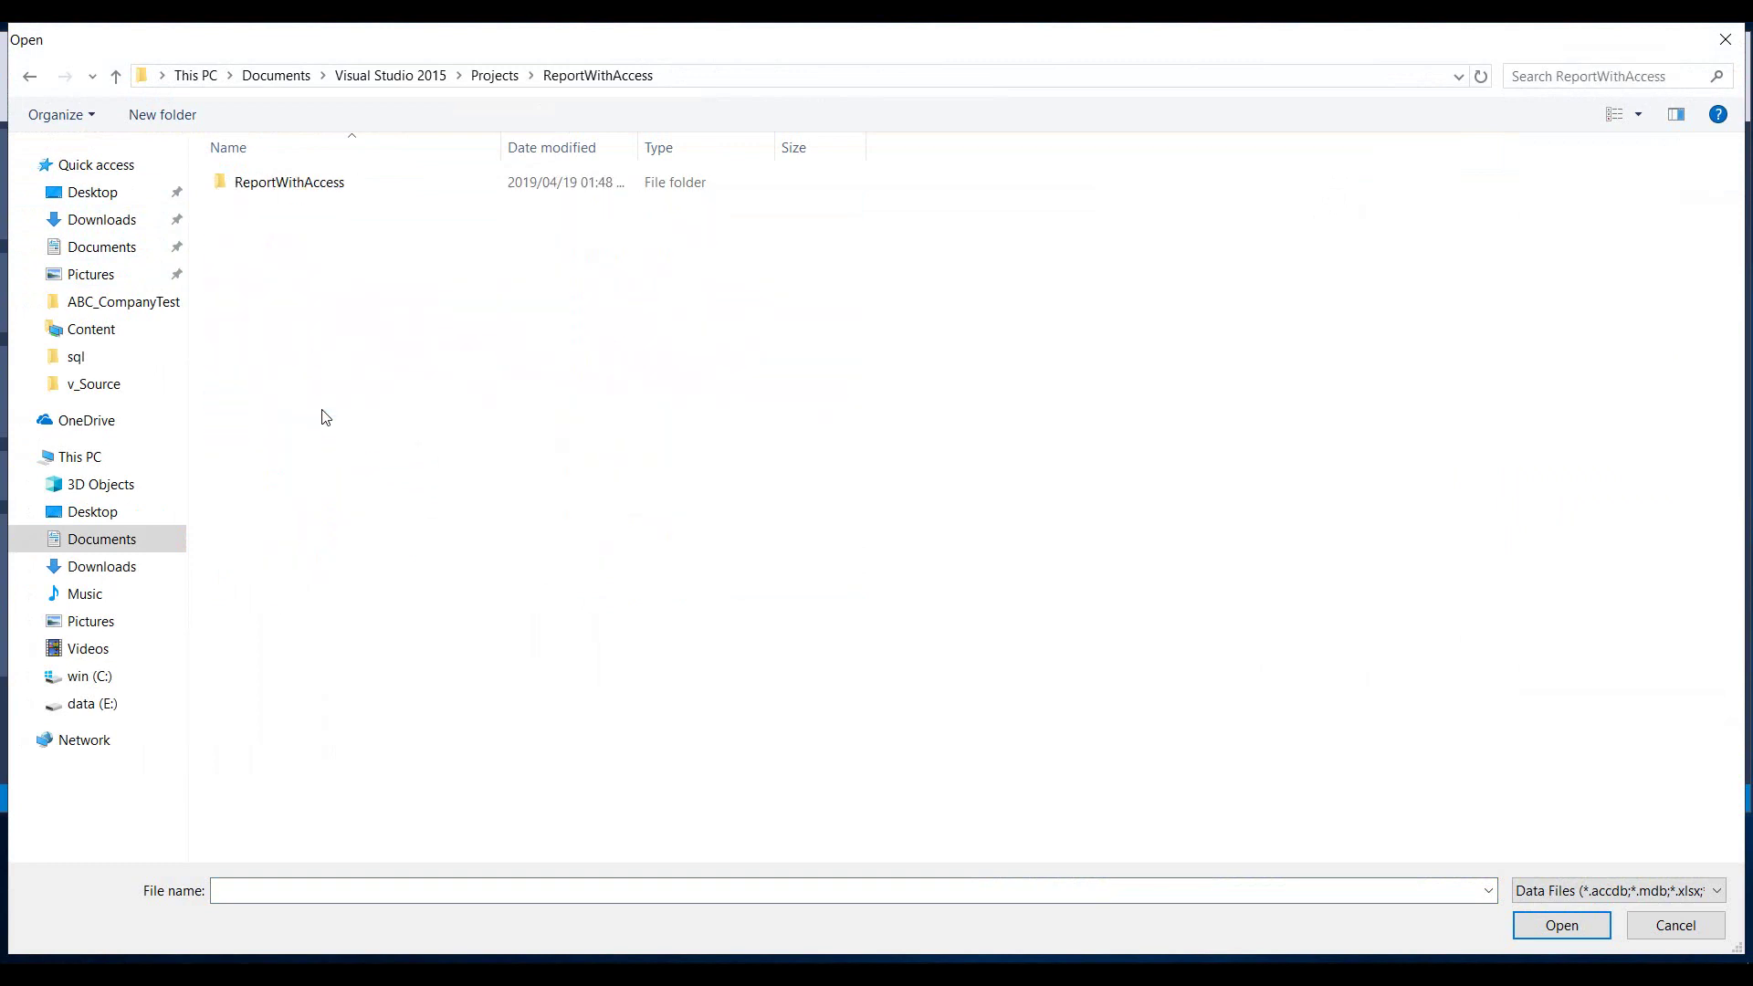
pyautogui.doubleClick(276, 181)
pyautogui.doubleClick(263, 180)
pyautogui.doubleClick(267, 184)
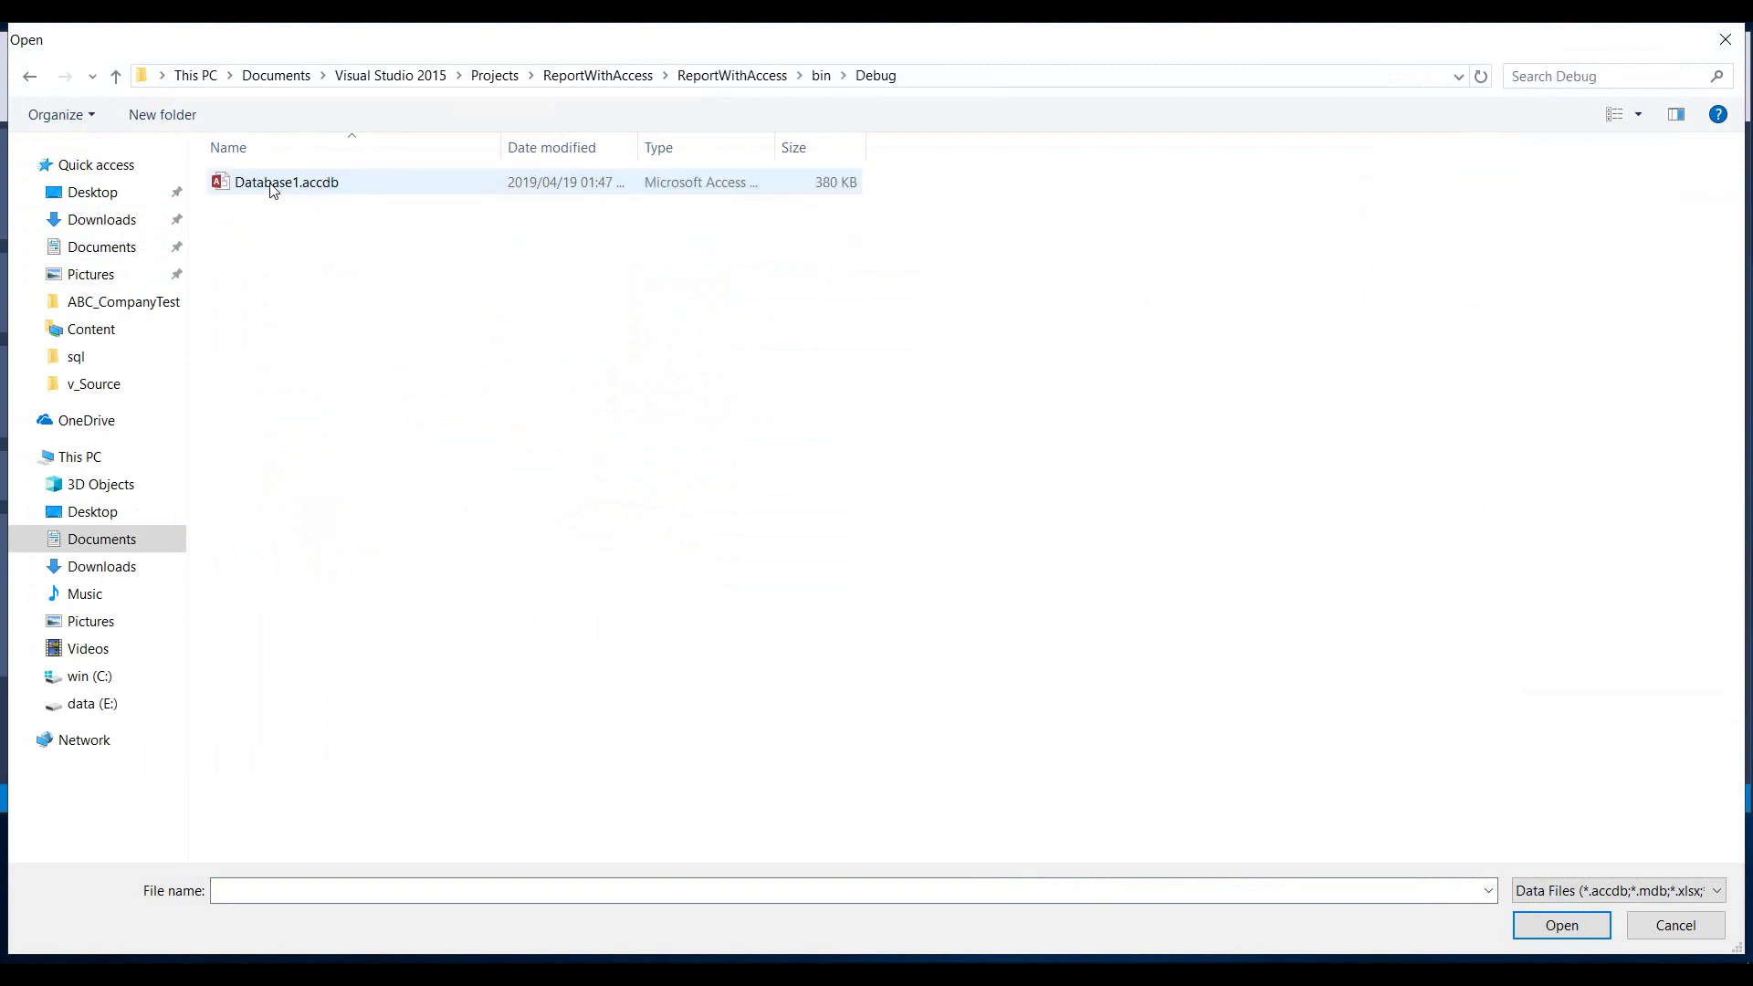
pyautogui.doubleClick(272, 183)
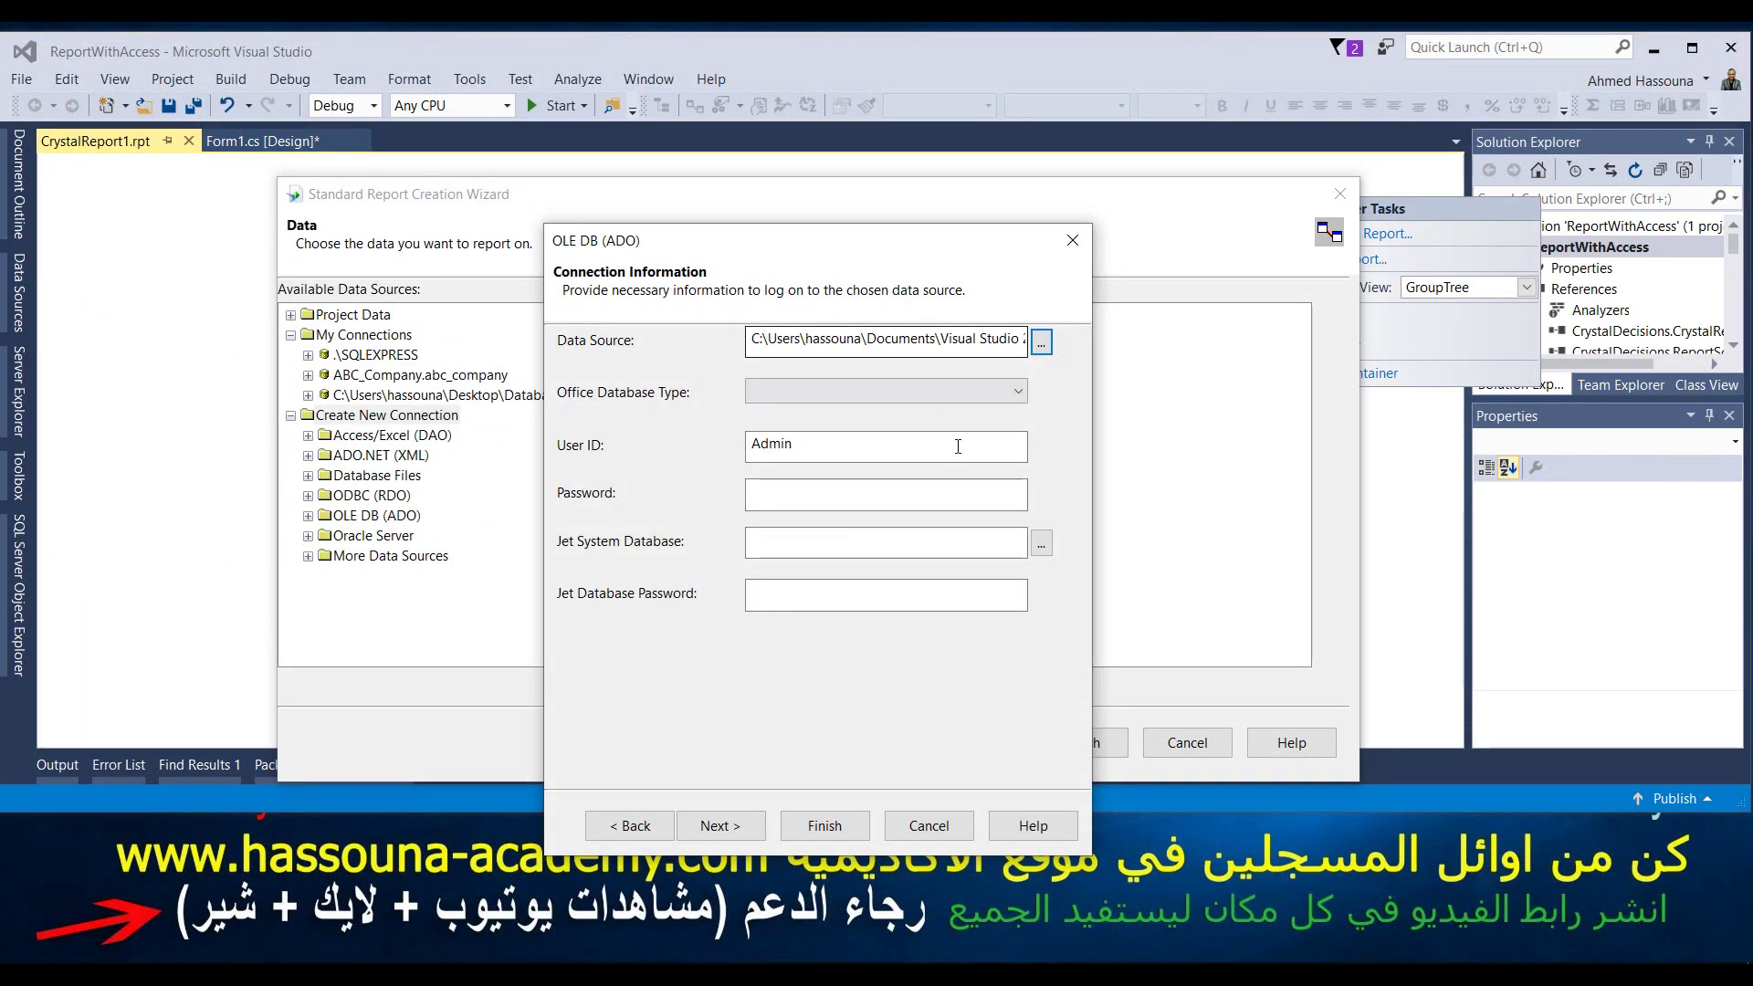
pyautogui.click(724, 826)
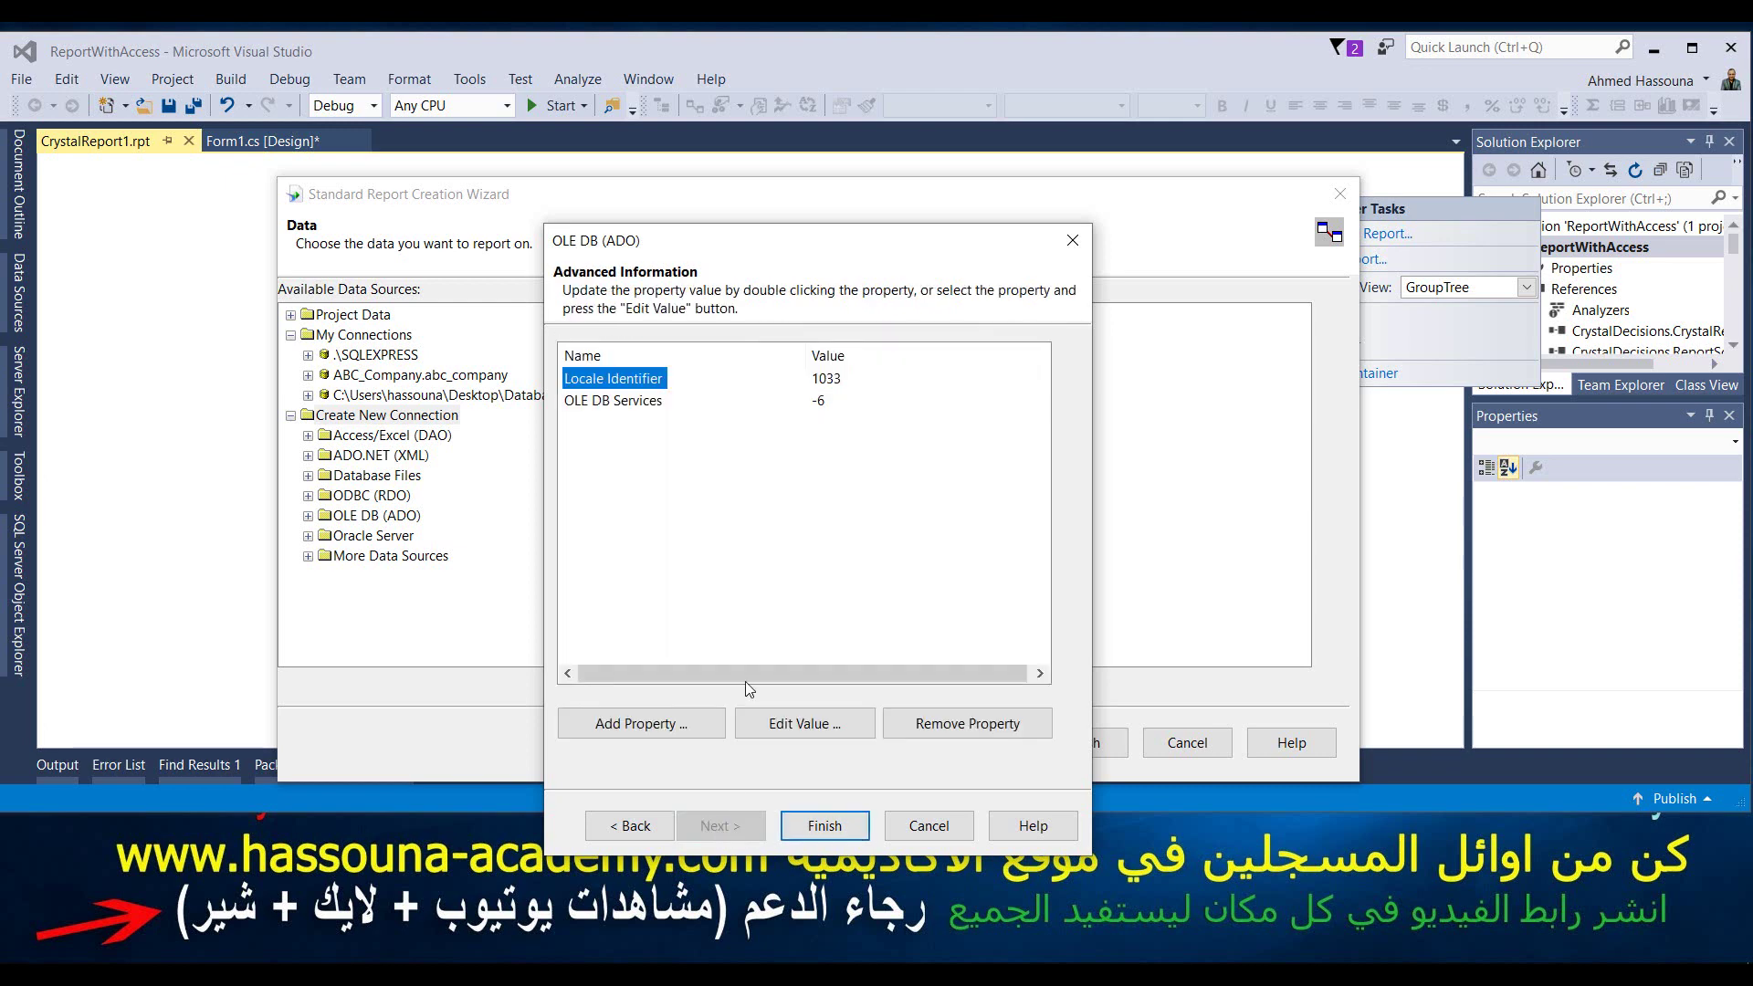
pyautogui.click(825, 827)
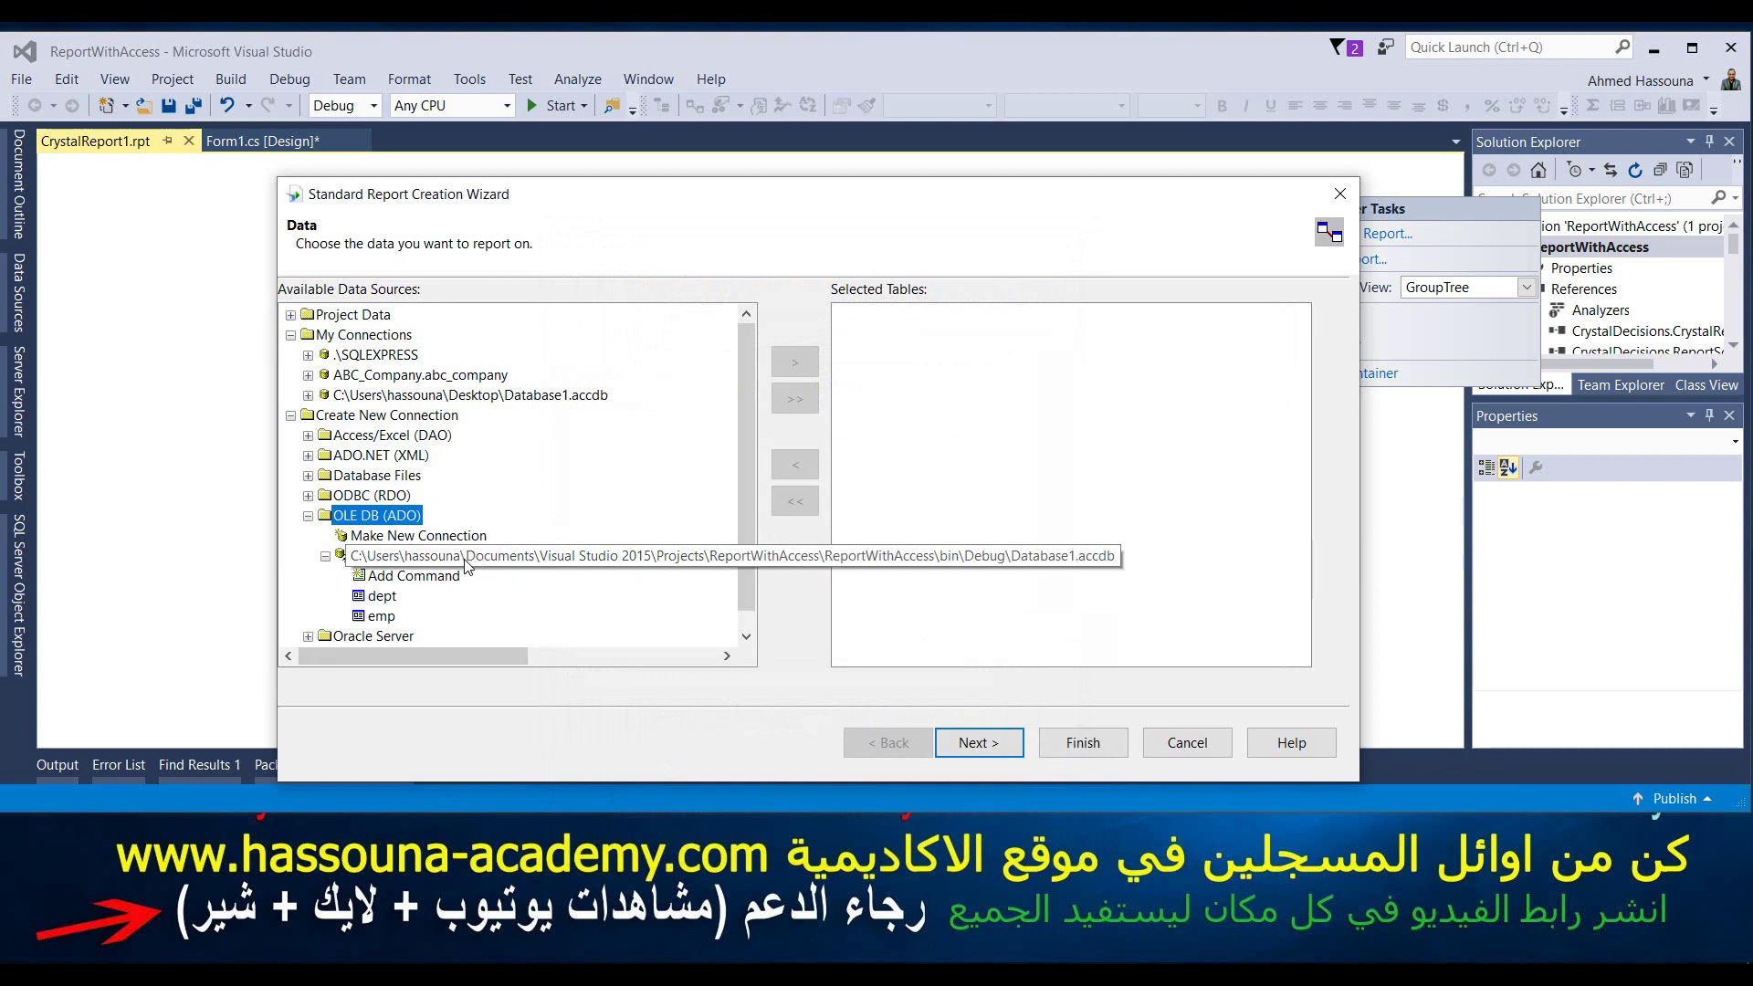
pyautogui.click(382, 599)
pyautogui.click(384, 619)
pyautogui.click(382, 599)
pyautogui.click(386, 621)
pyautogui.click(382, 596)
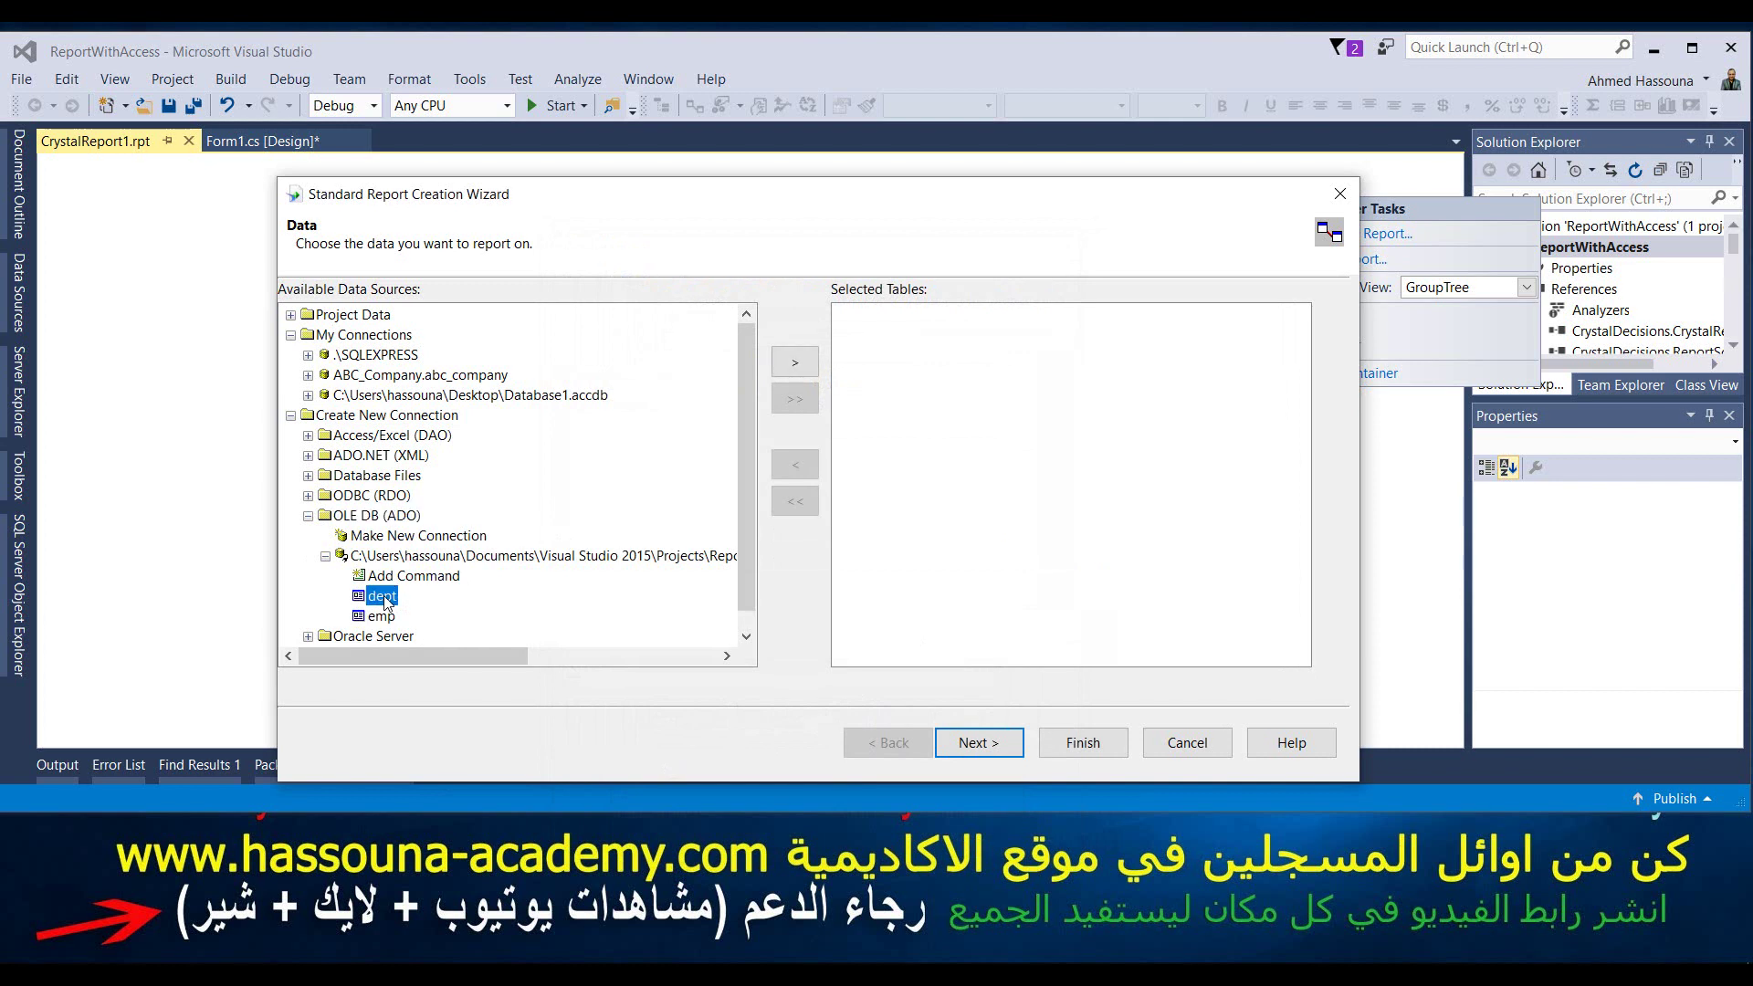
pyautogui.click(382, 617)
pyautogui.scroll(-1, 508, 560)
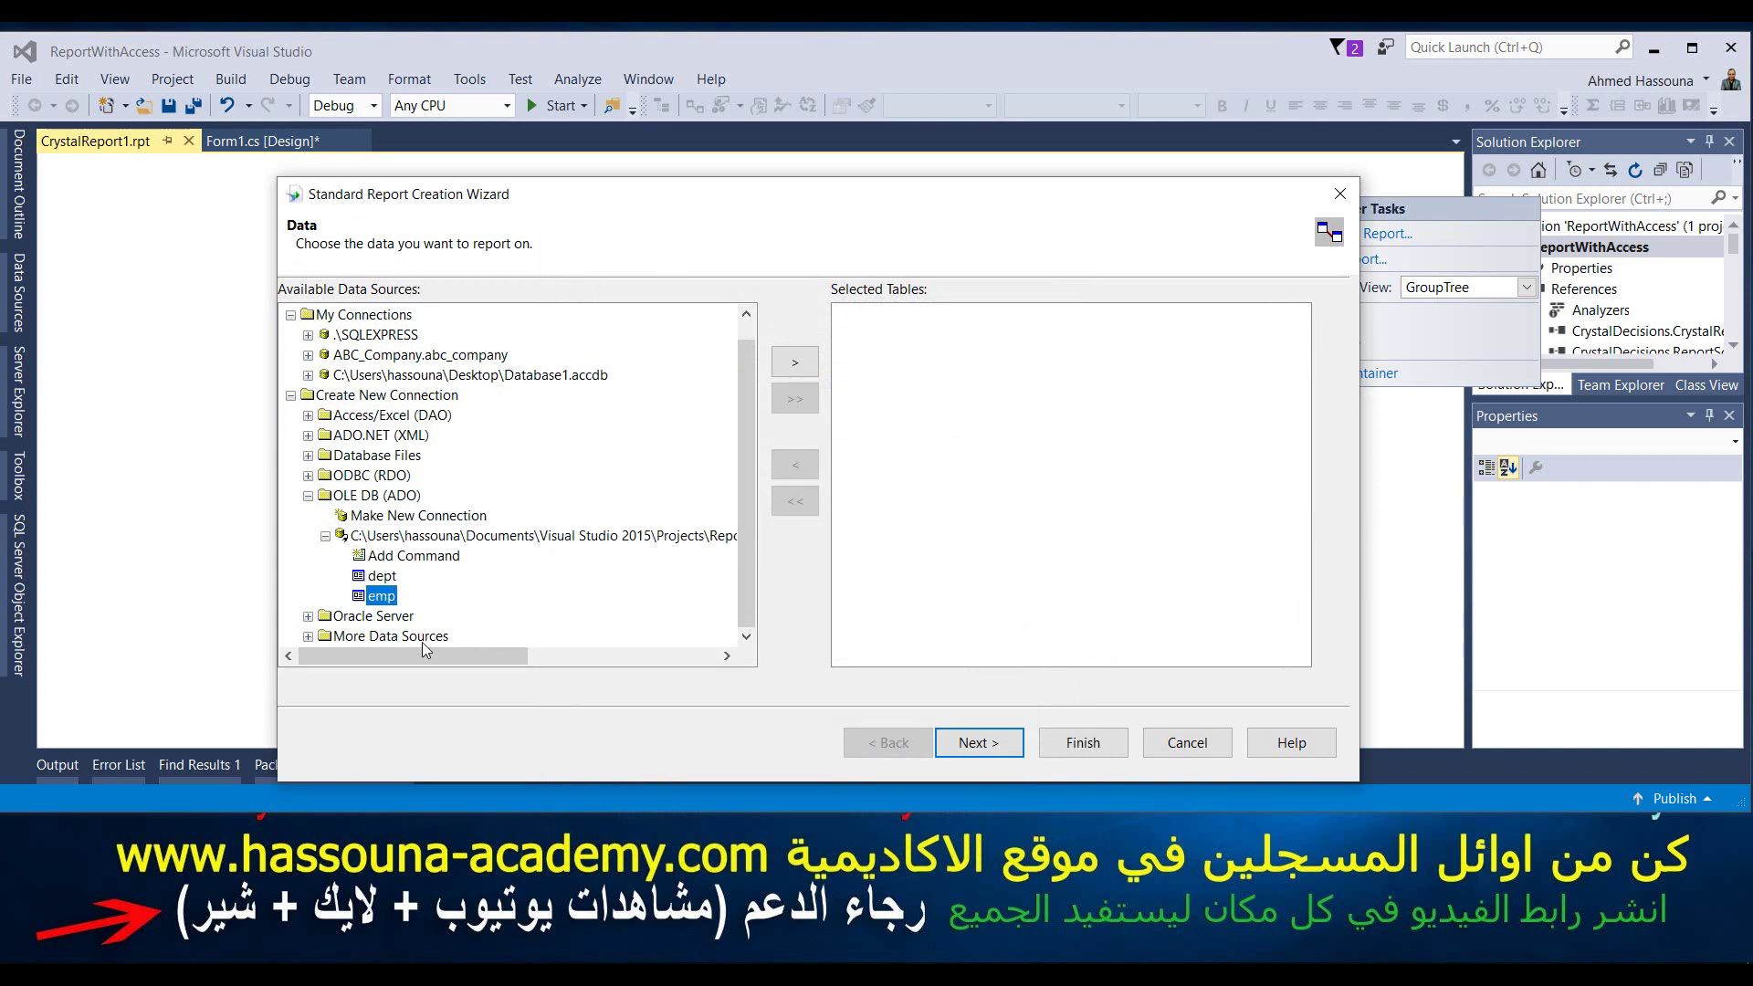
pyautogui.click(381, 583)
pyautogui.click(381, 602)
pyautogui.click(384, 577)
pyautogui.click(383, 598)
pyautogui.click(394, 580)
# - Add the emp table to the report with all its fields, leaving grouping and record selection empty
pyautogui.click(394, 603)
pyautogui.click(795, 366)
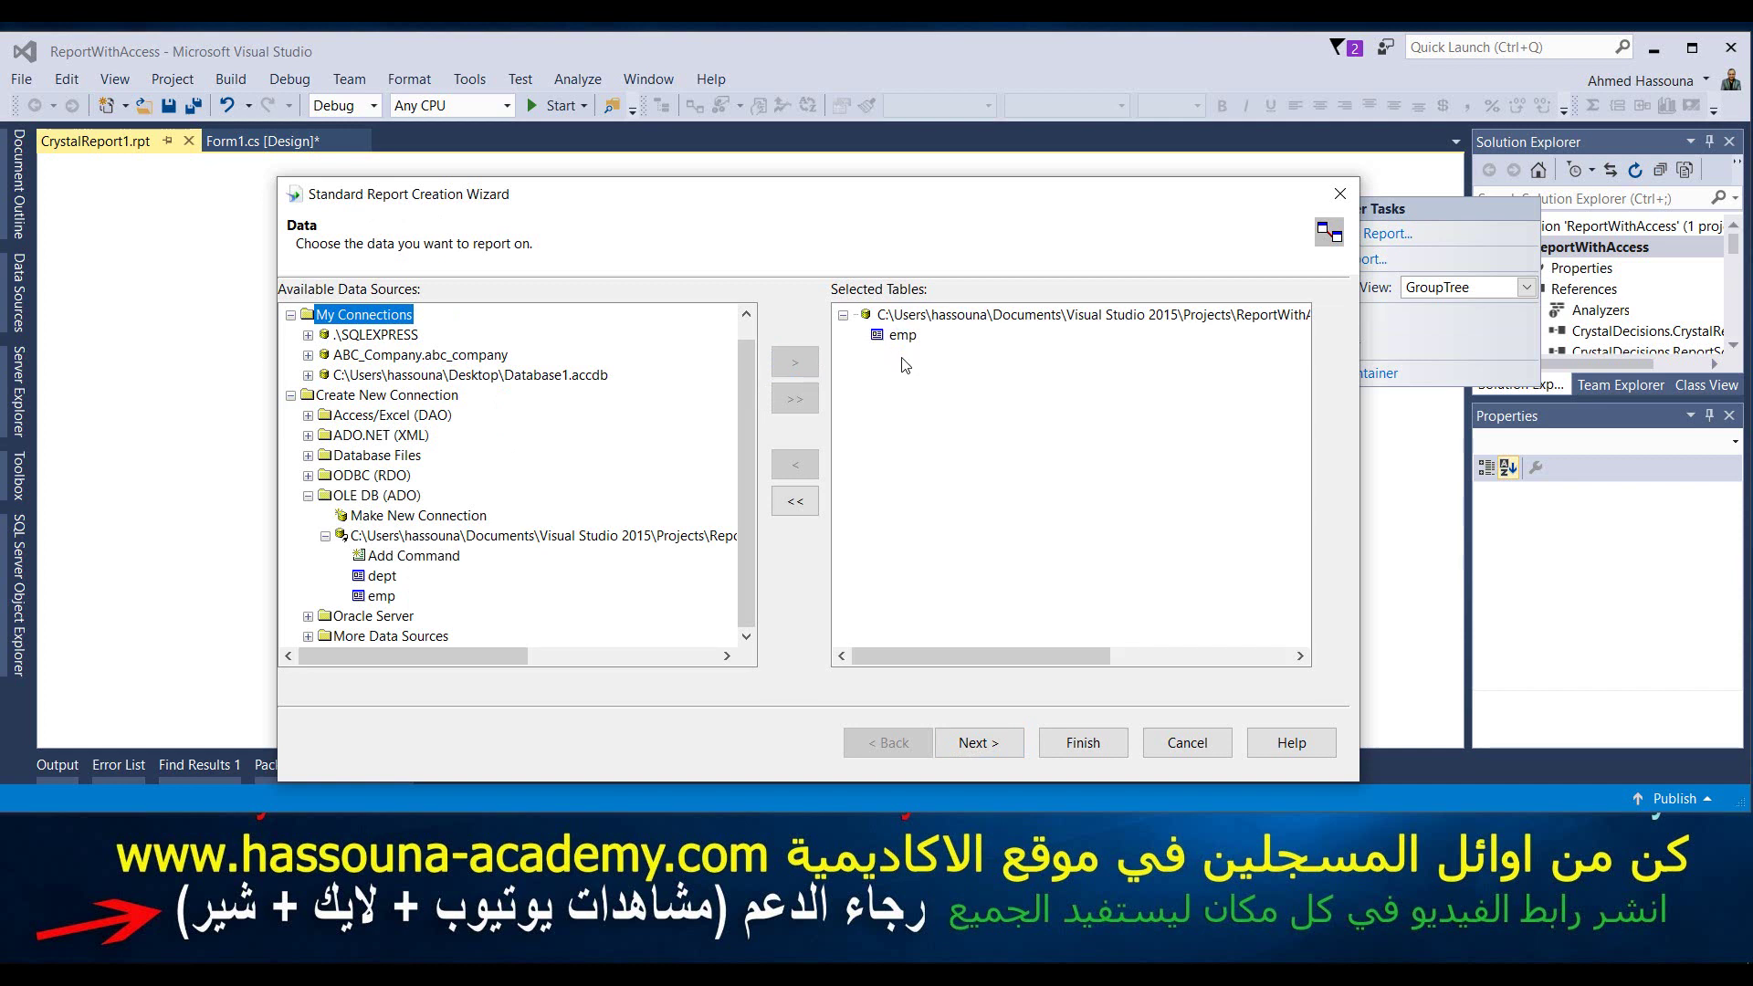
pyautogui.click(989, 745)
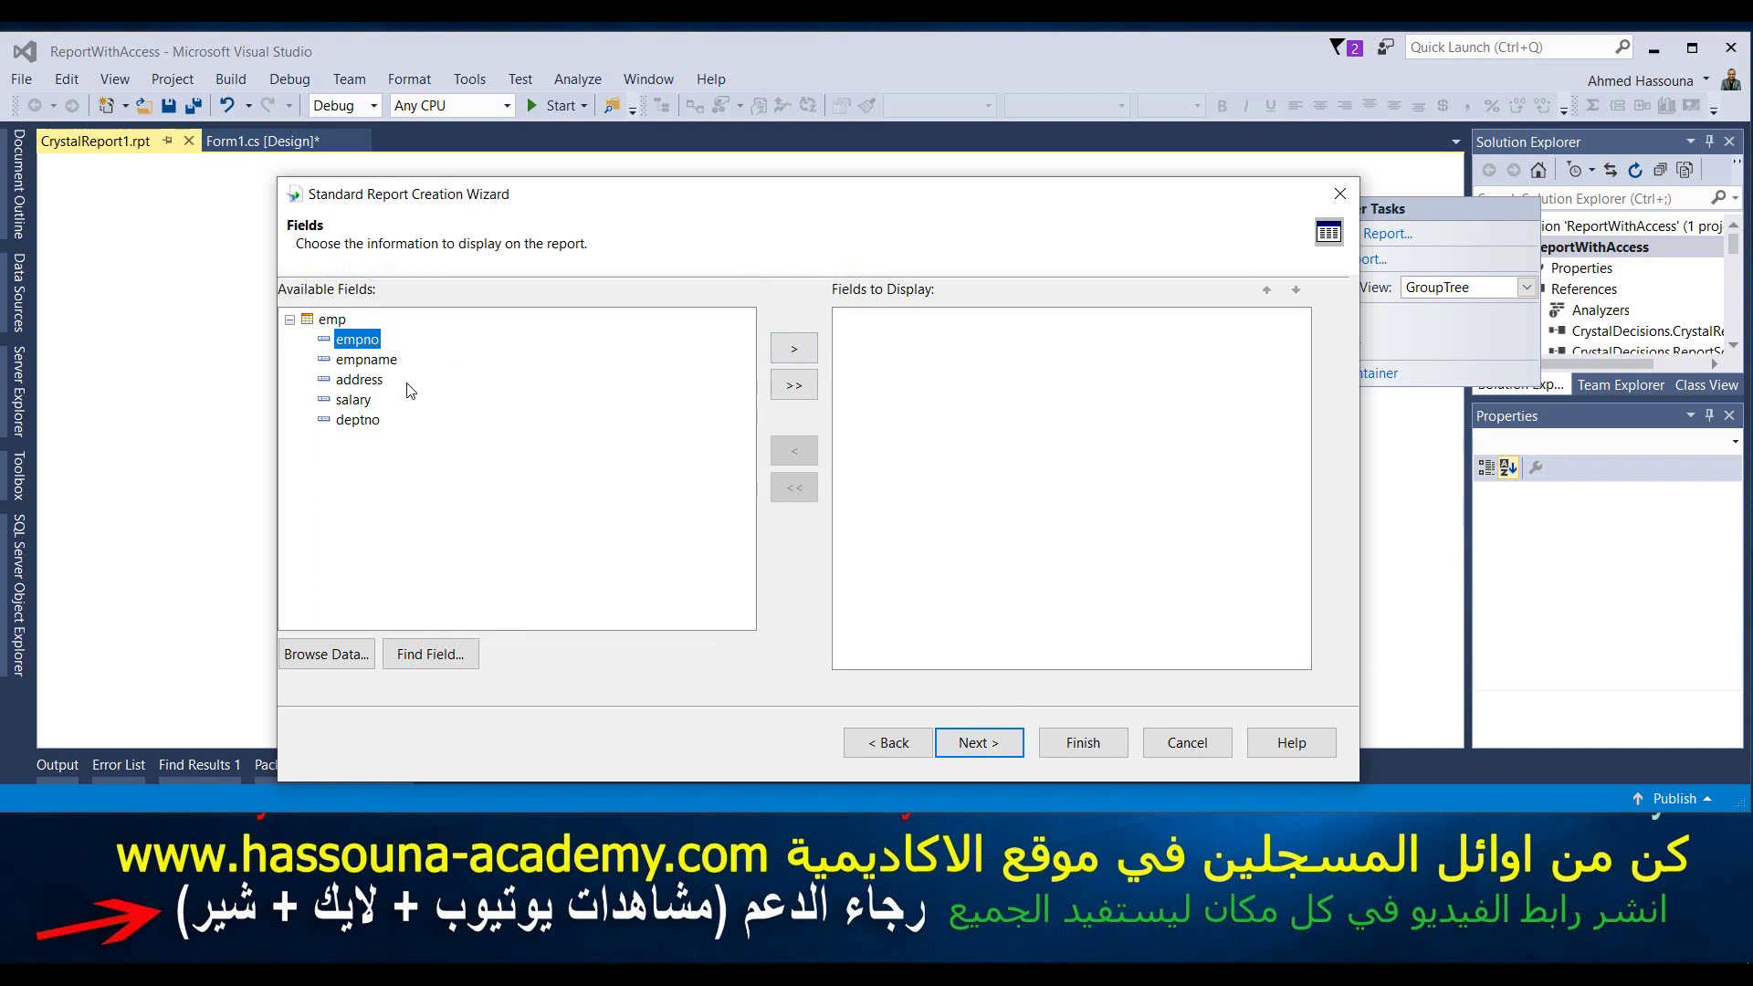
pyautogui.click(793, 385)
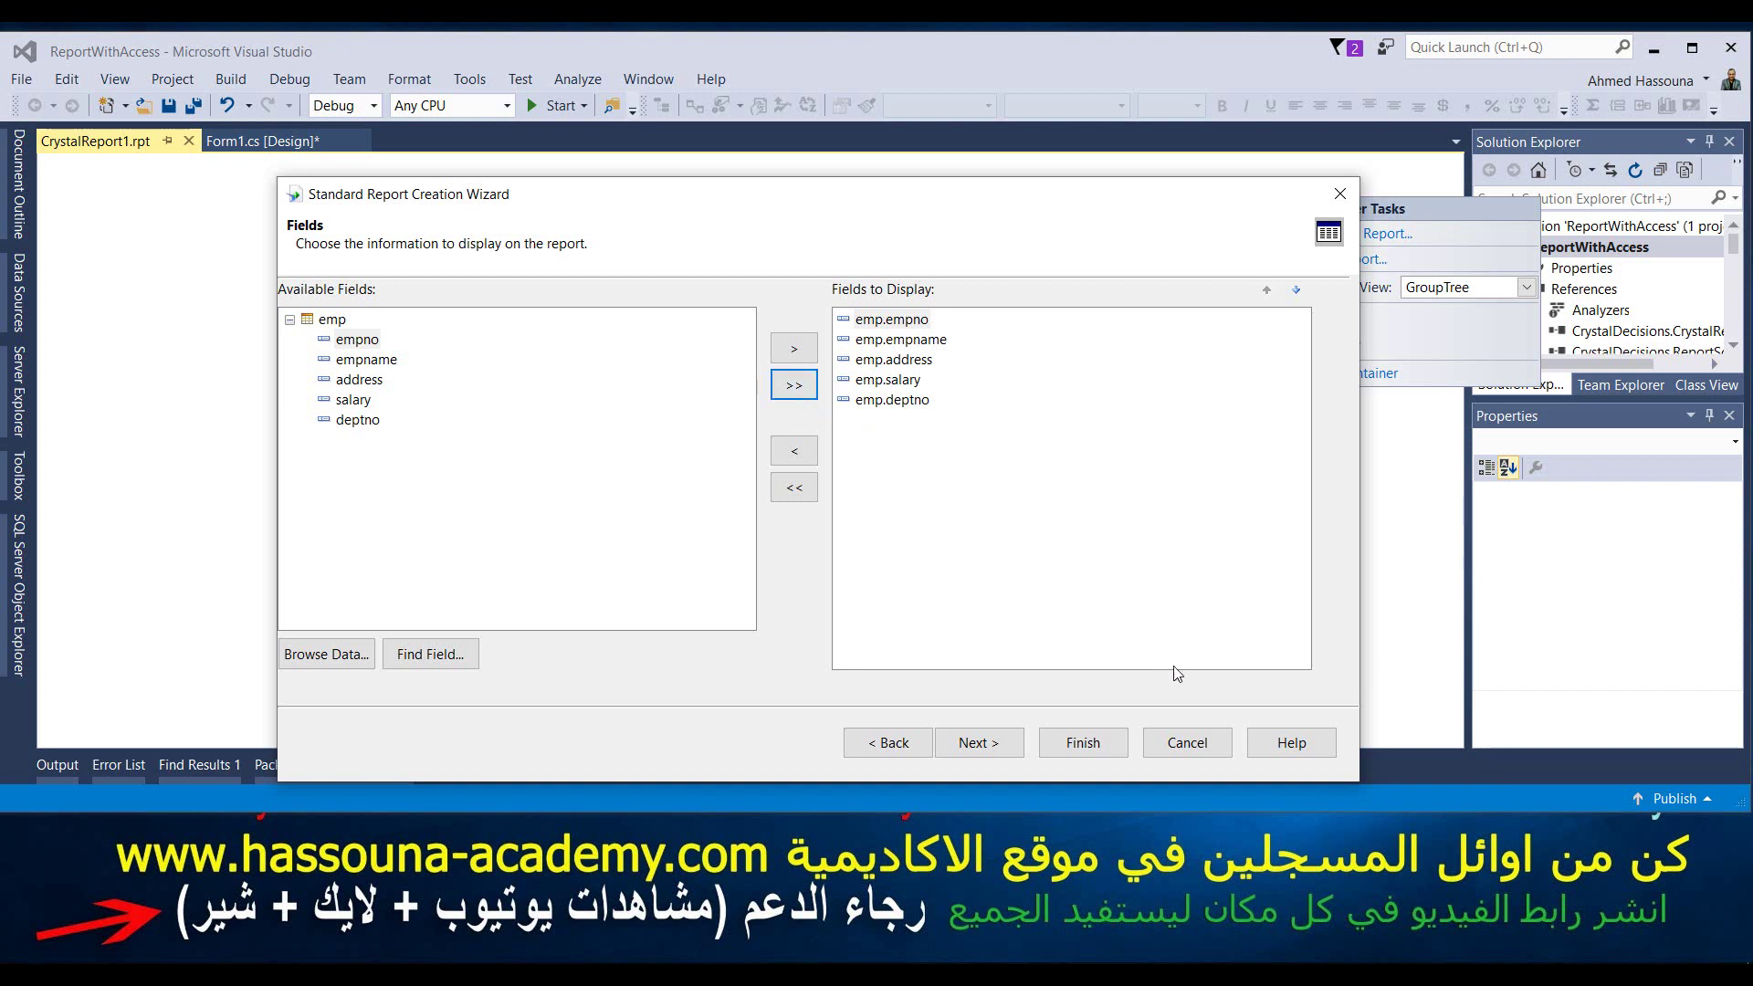
pyautogui.click(978, 743)
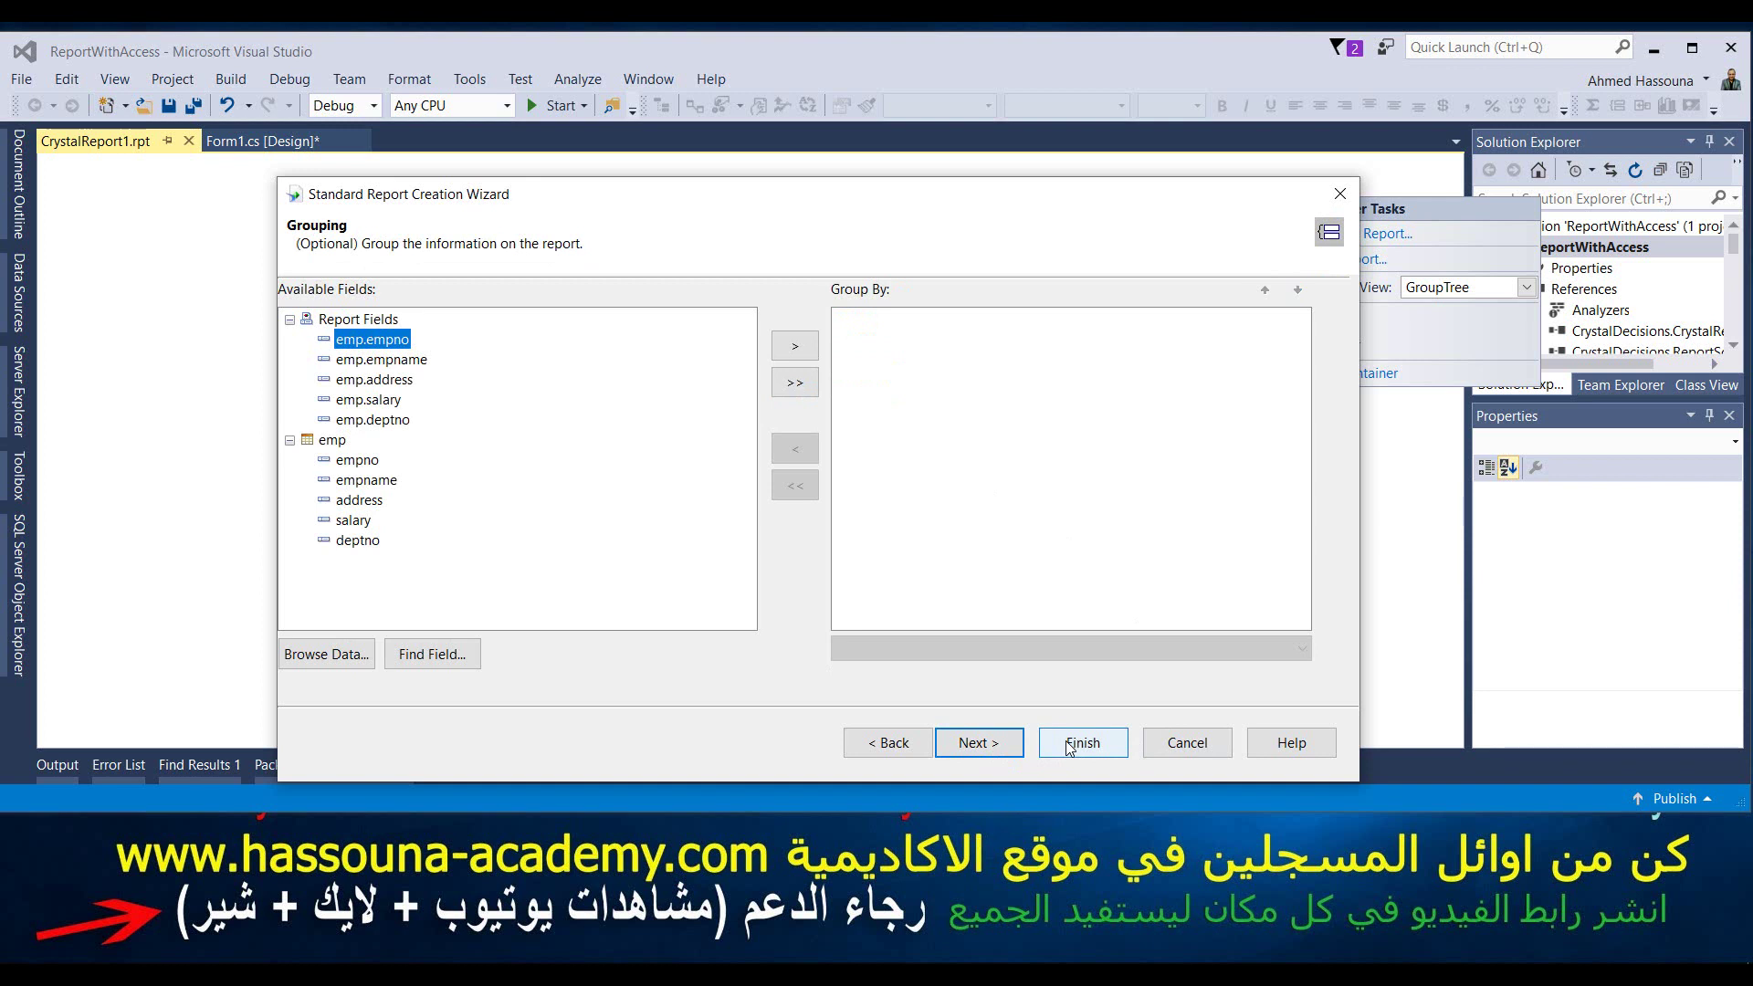
pyautogui.click(999, 753)
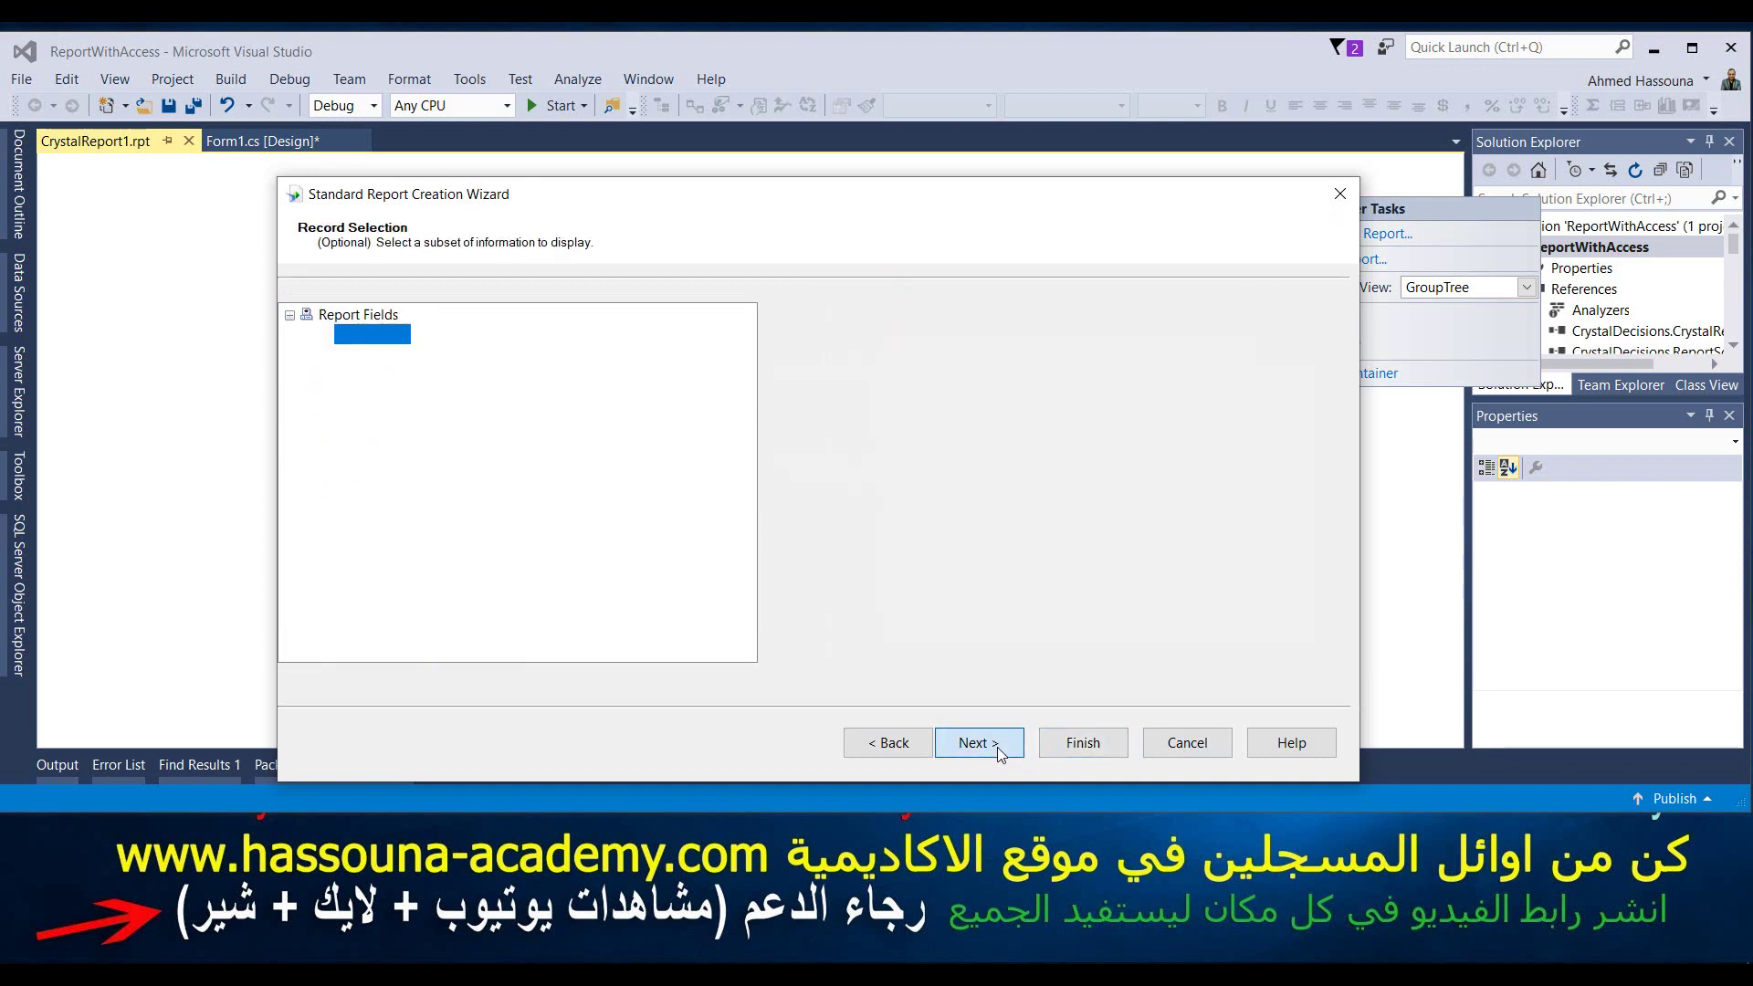
pyautogui.click(998, 753)
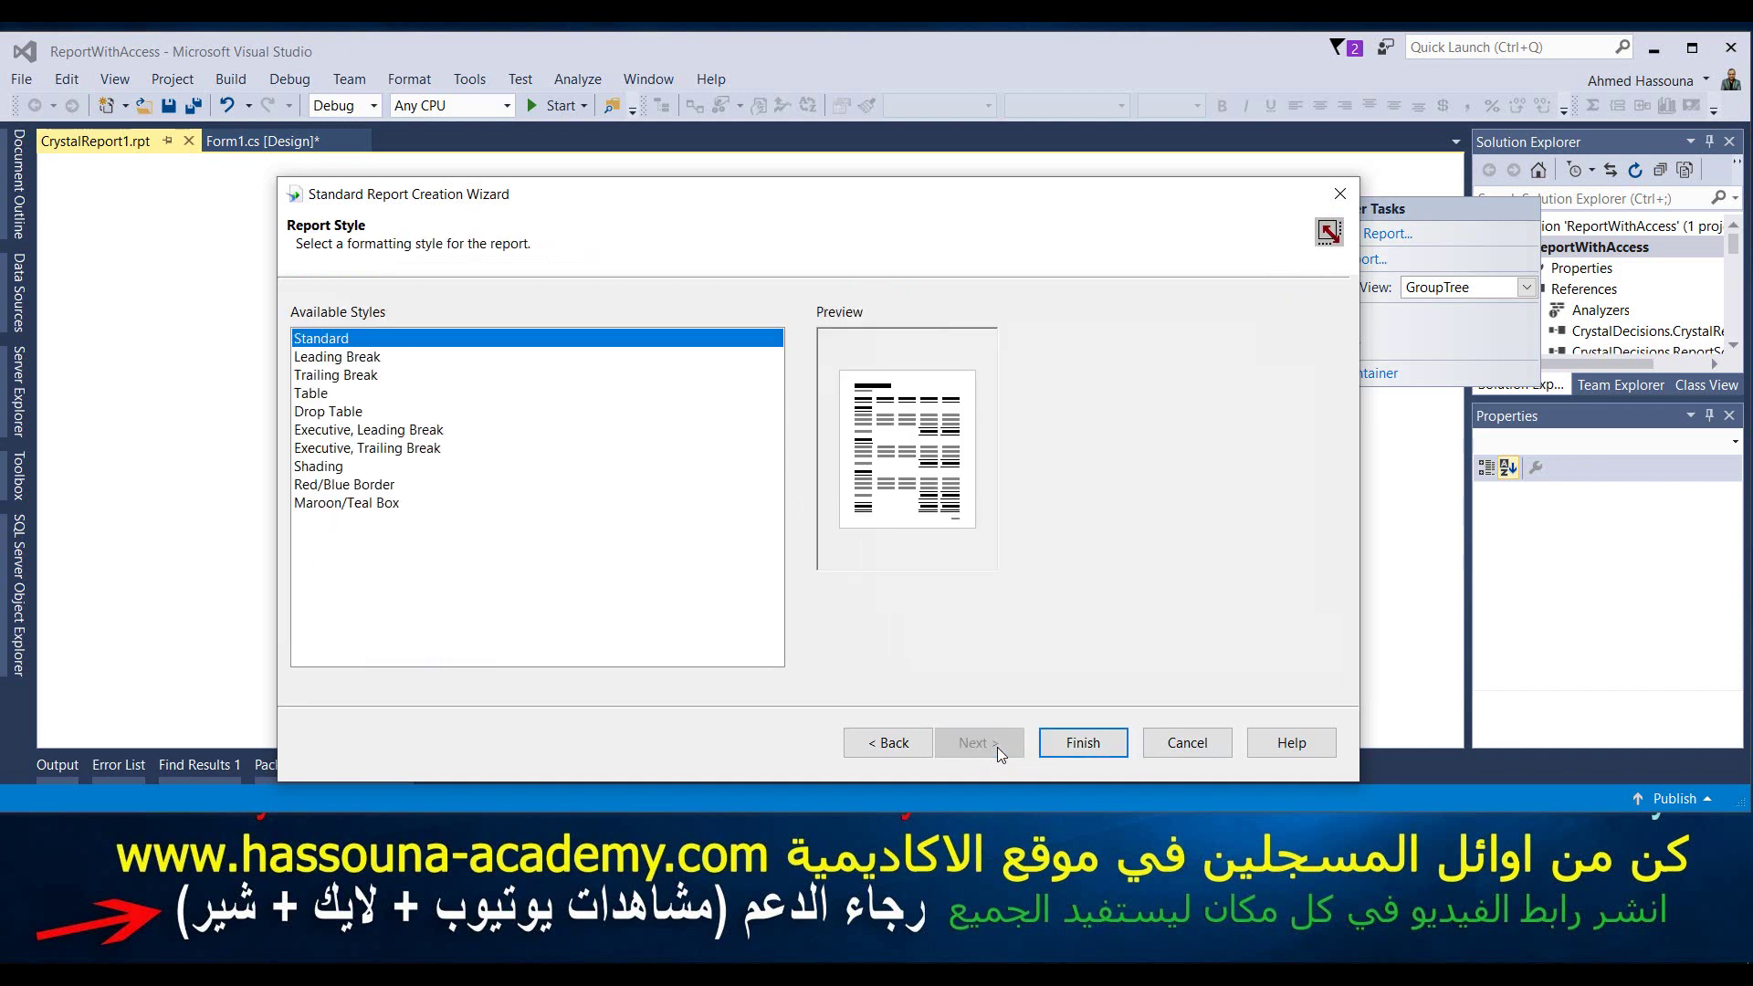
# - Compare the previews of the available report styles, from Leading Break through Maroon/Teal Box
pyautogui.click(361, 361)
pyautogui.click(359, 375)
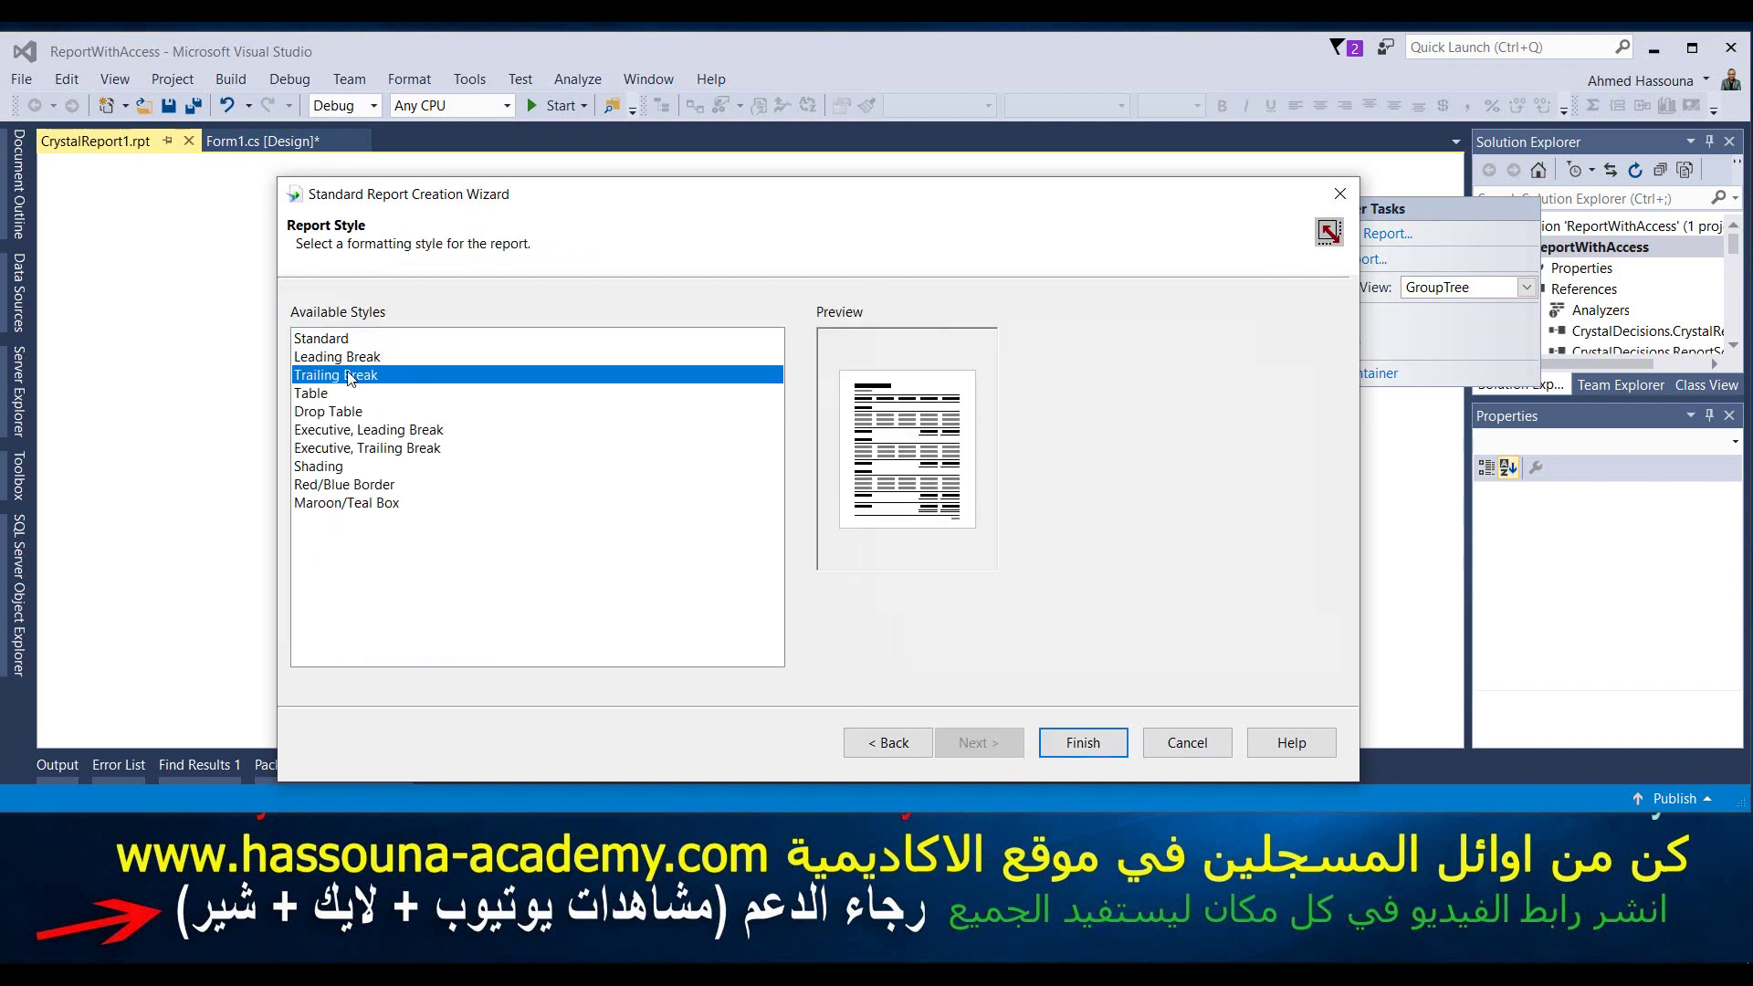
pyautogui.click(343, 394)
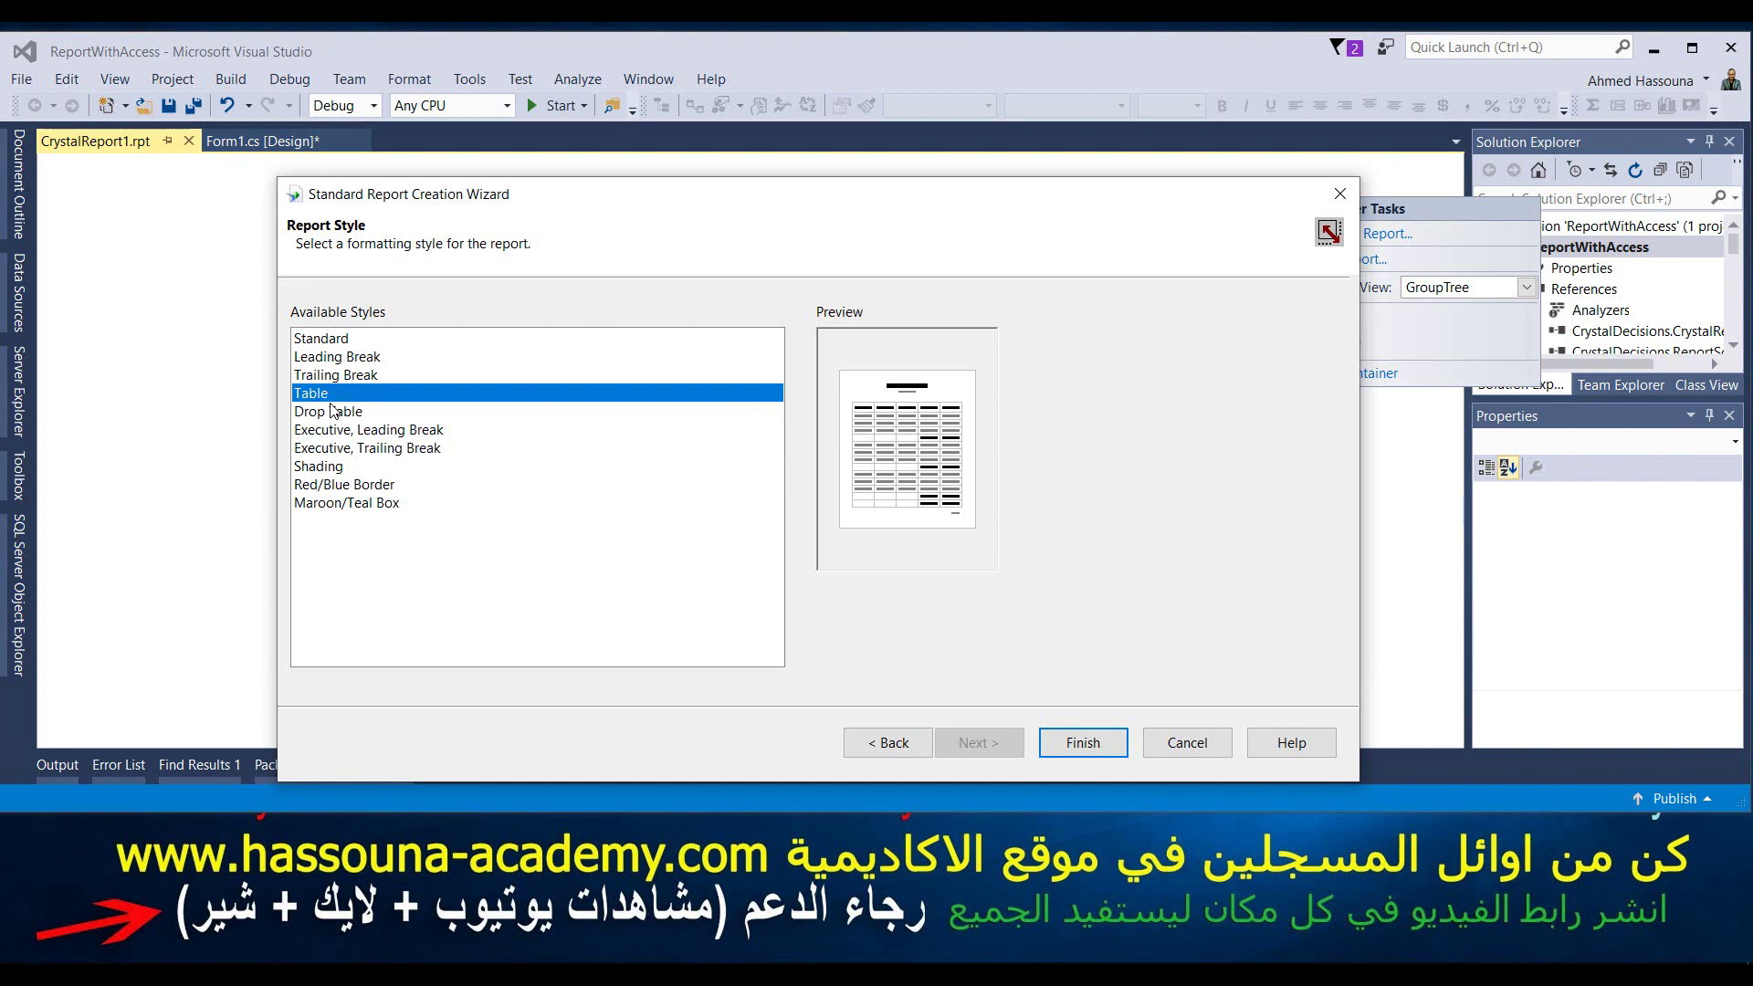
pyautogui.click(333, 411)
pyautogui.click(330, 429)
pyautogui.click(337, 448)
pyautogui.click(343, 467)
pyautogui.click(343, 485)
pyautogui.click(342, 503)
pyautogui.click(343, 466)
pyautogui.click(346, 411)
pyautogui.click(347, 374)
pyautogui.click(350, 429)
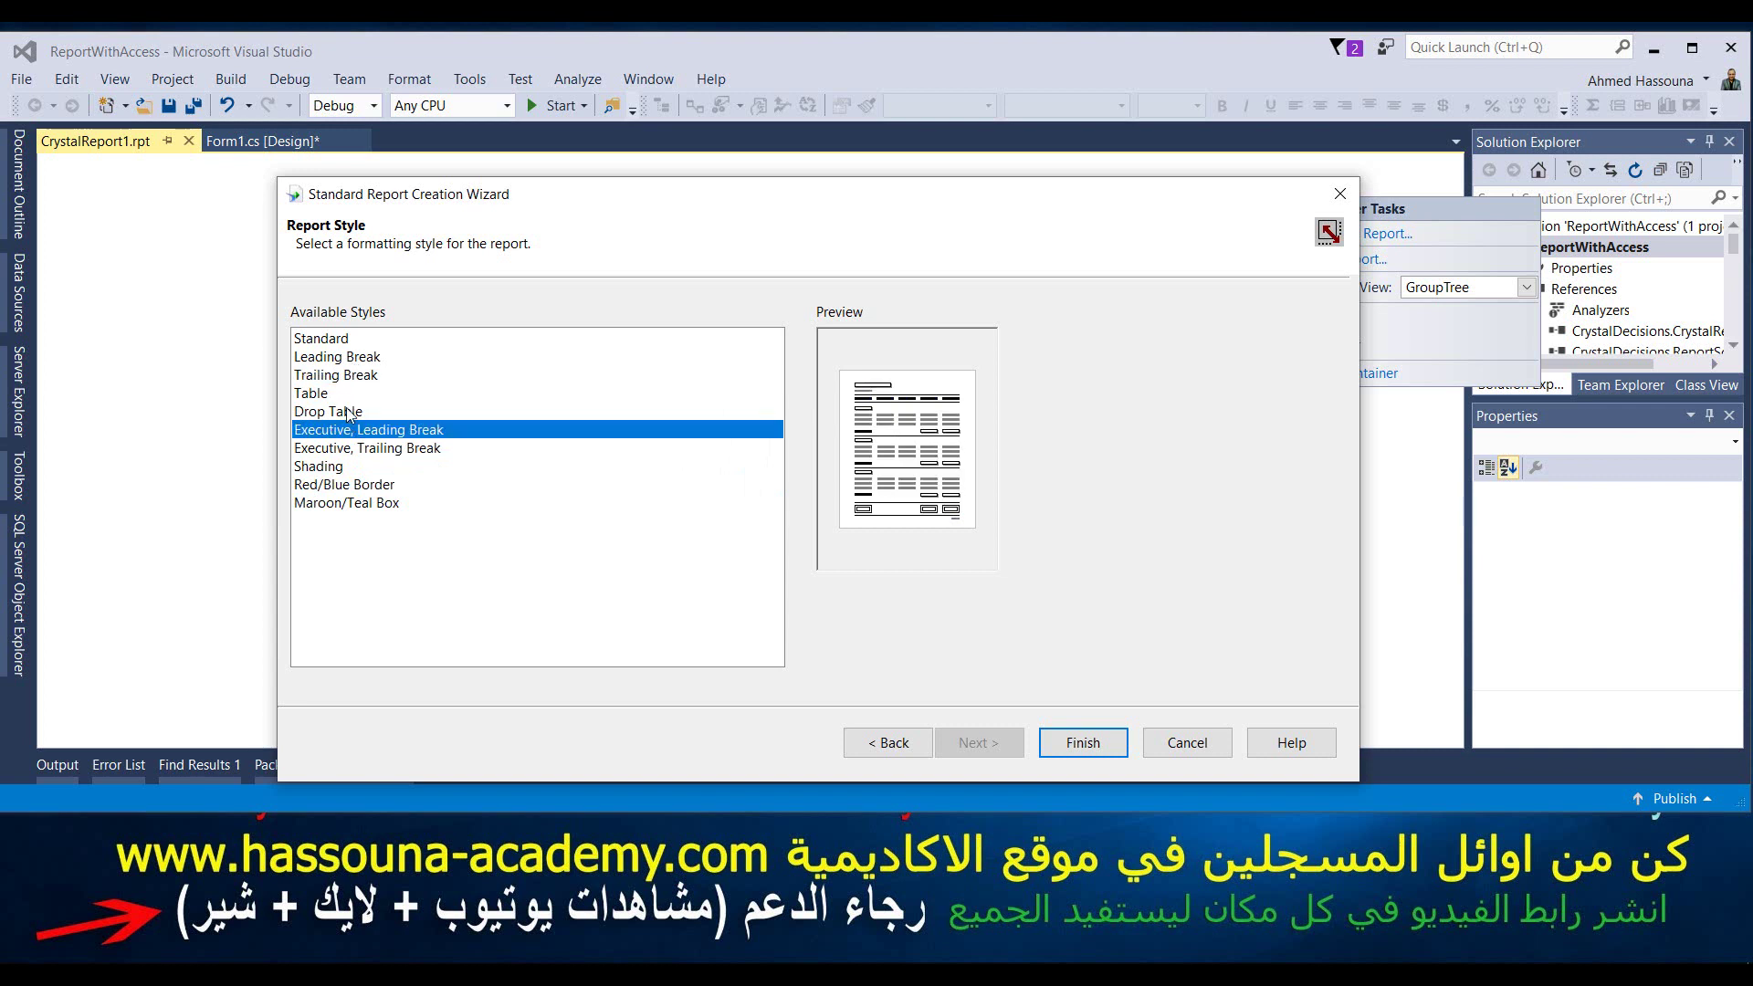
pyautogui.click(350, 413)
# - Finish the report with the Standard style and save all files
pyautogui.click(344, 341)
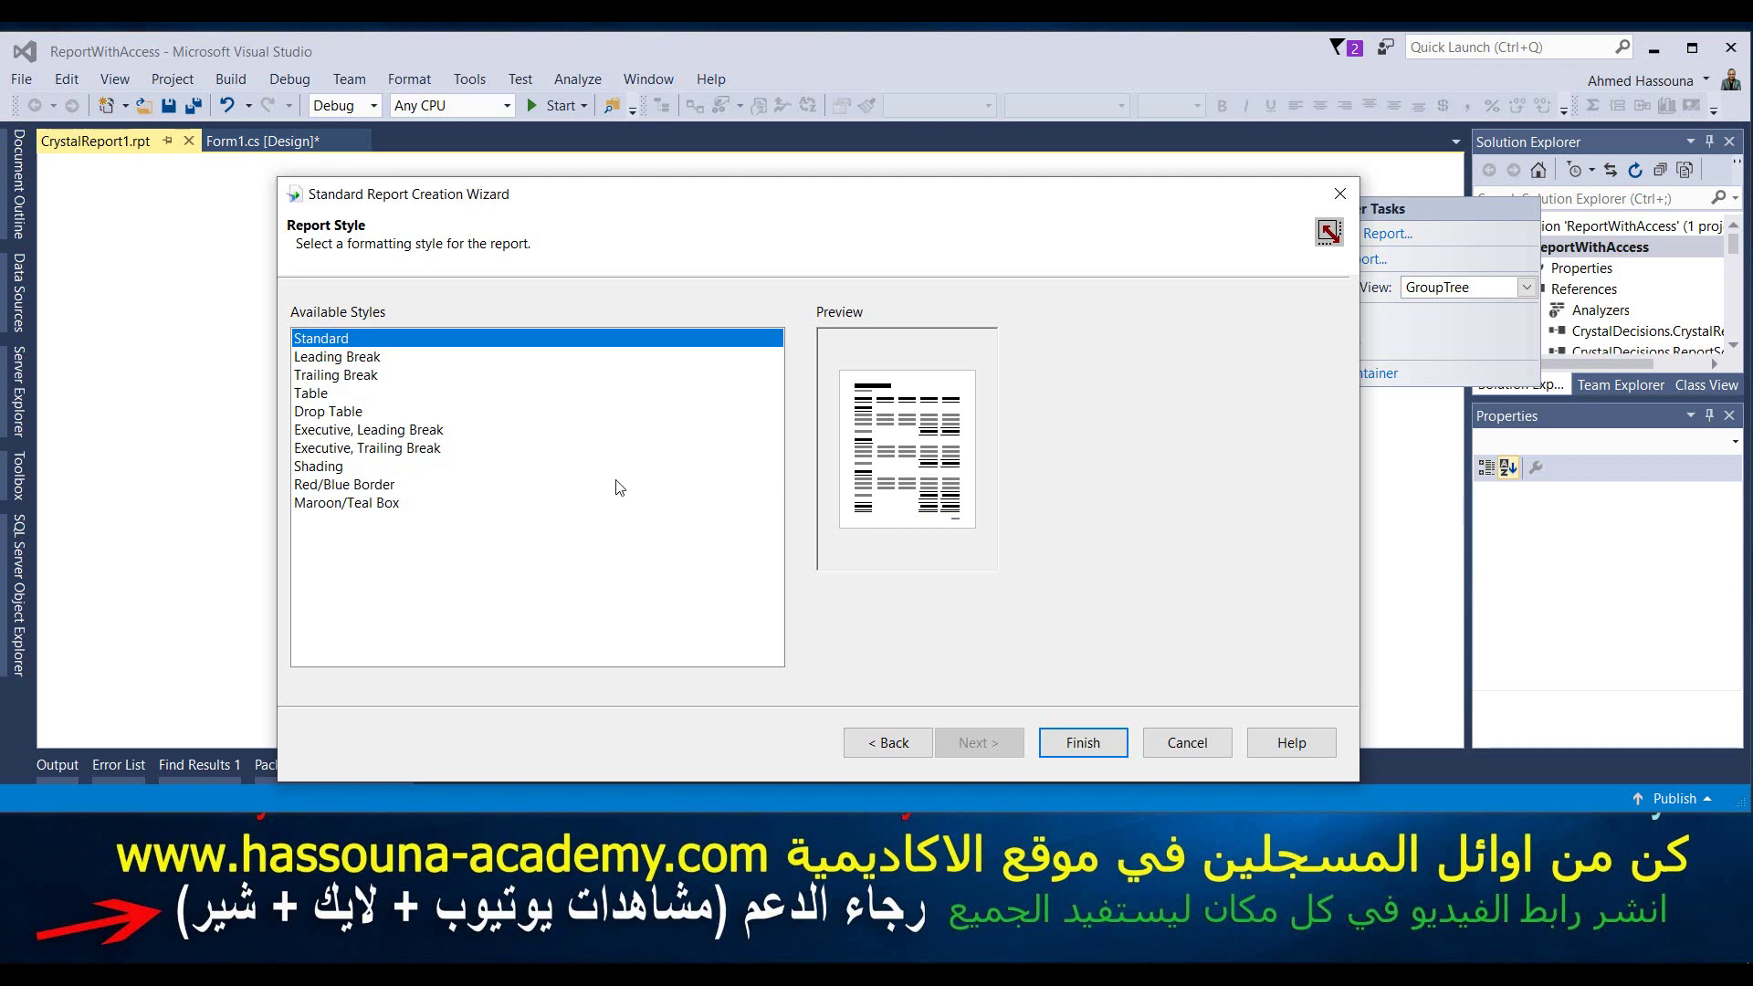
pyautogui.click(1062, 747)
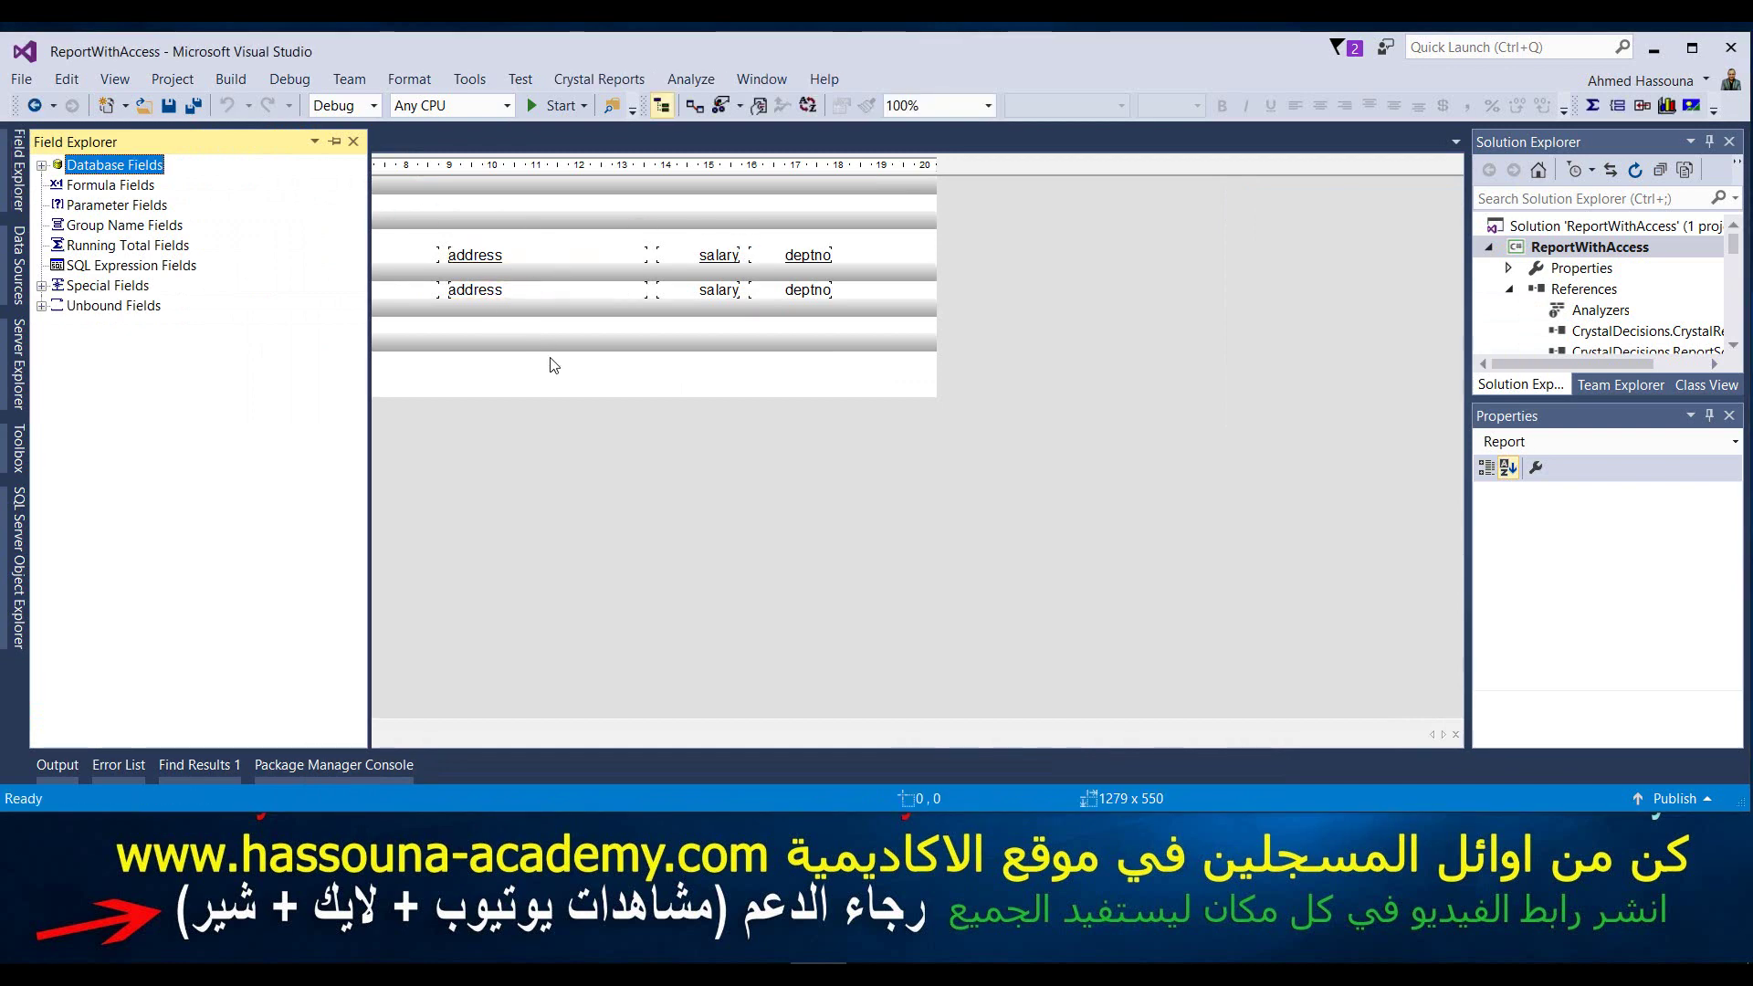
pyautogui.click(194, 105)
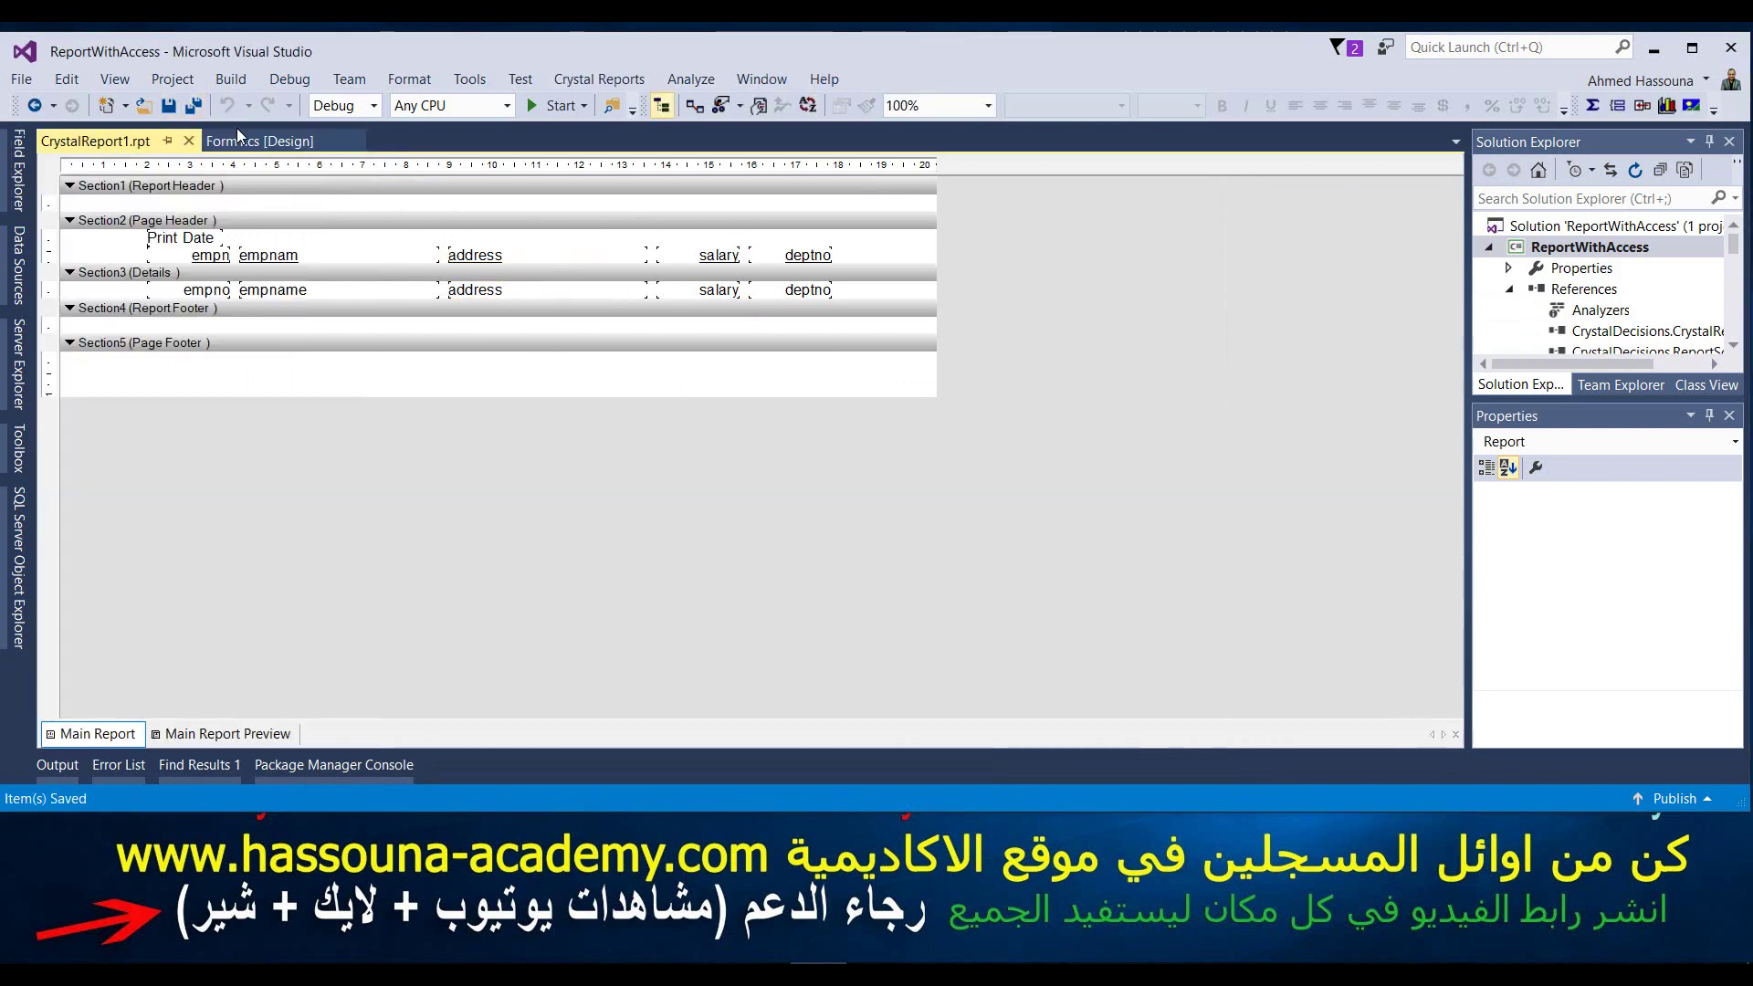
# - Run the project from Form1's designer and enlarge the running form so more report rows fit
pyautogui.click(236, 137)
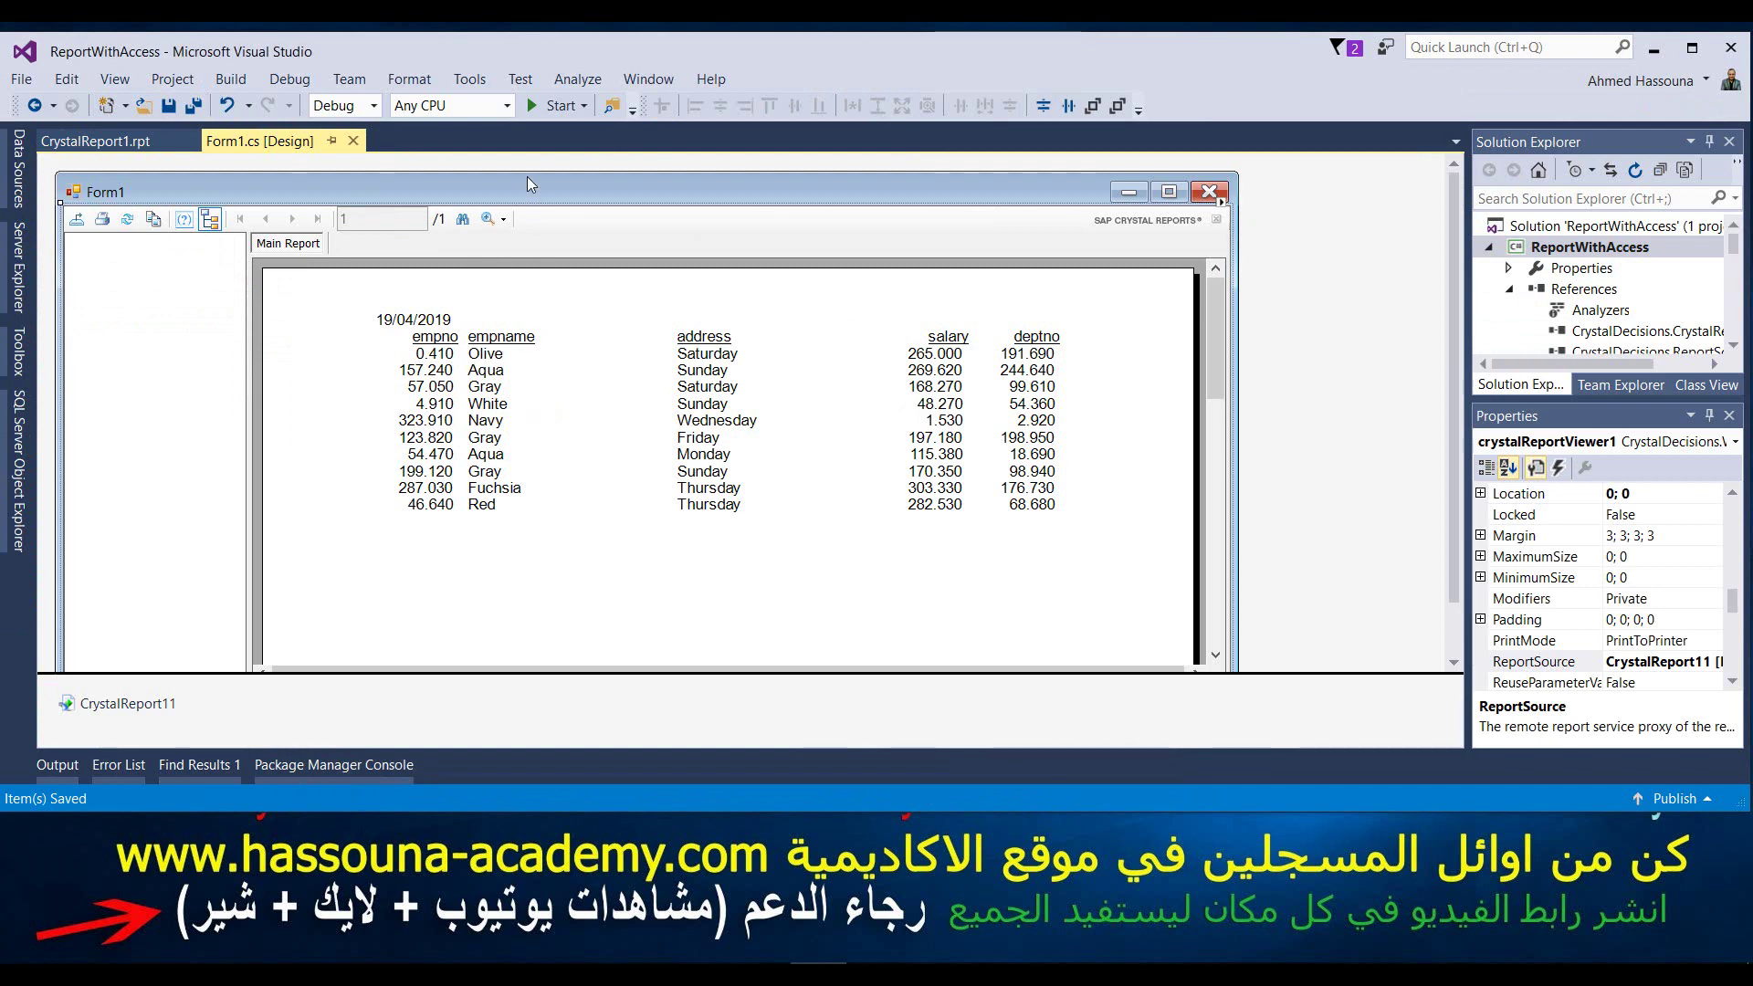
pyautogui.click(539, 104)
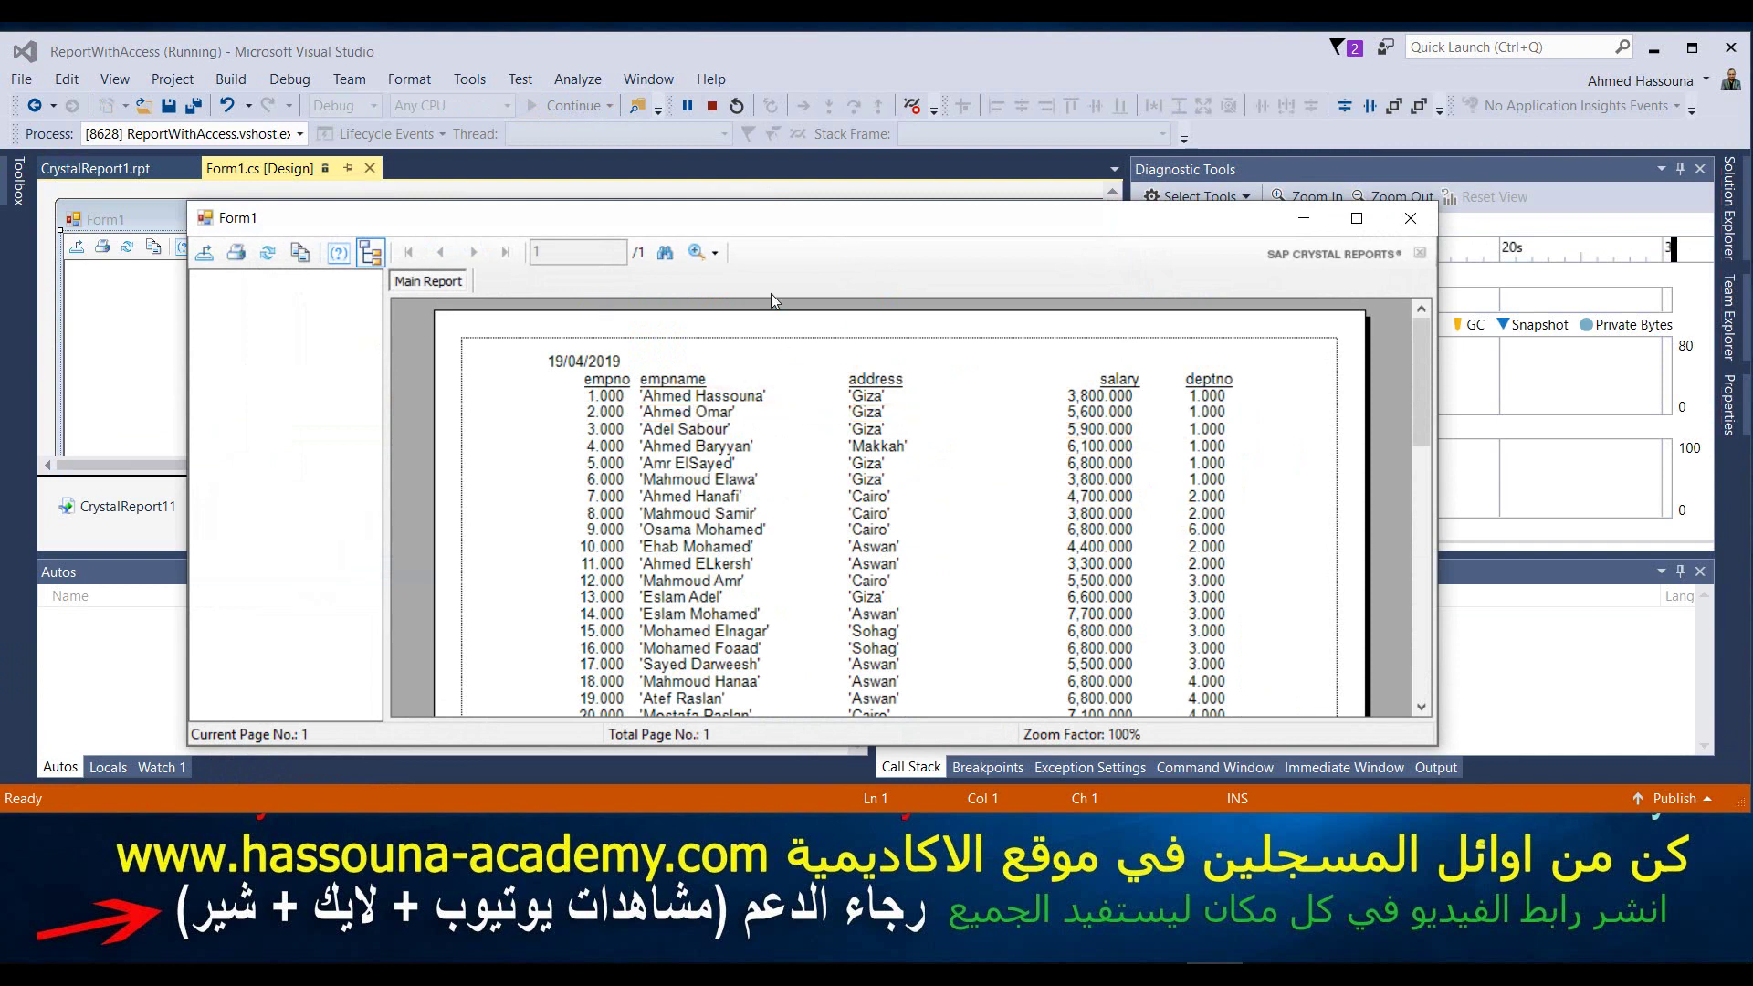
pyautogui.moveTo(781, 231); pyautogui.dragTo(816, 131)
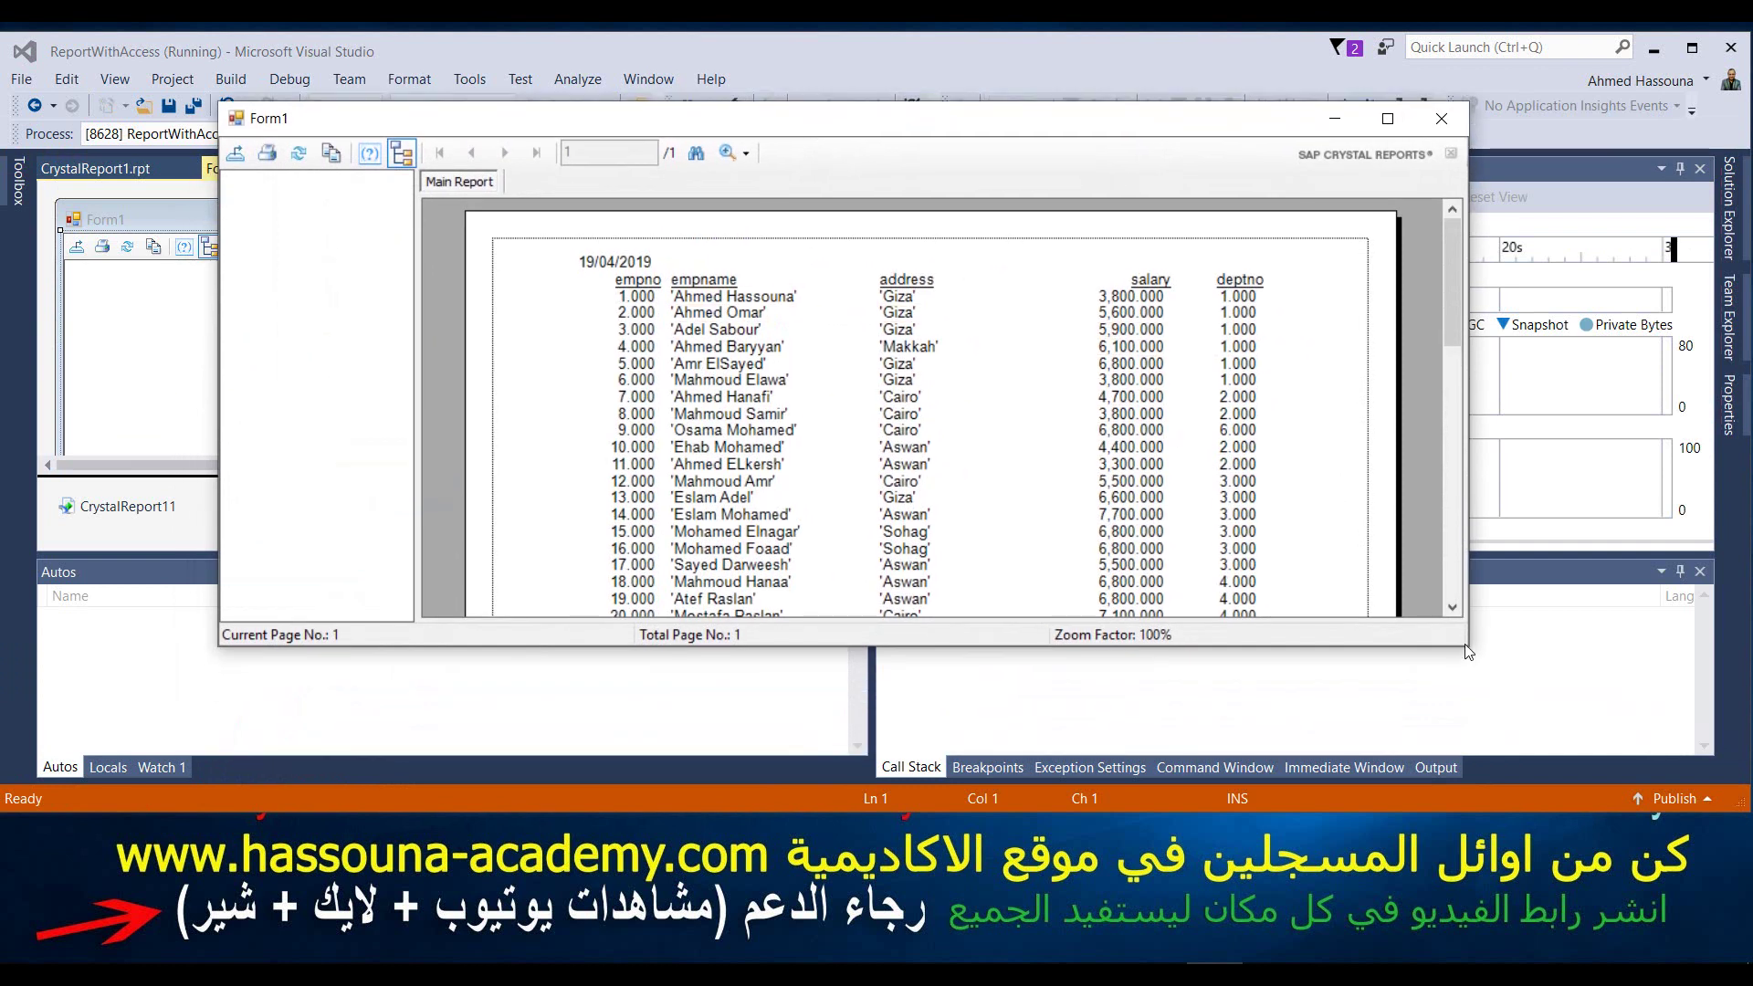
pyautogui.moveTo(1466, 646); pyautogui.dragTo(1586, 814)
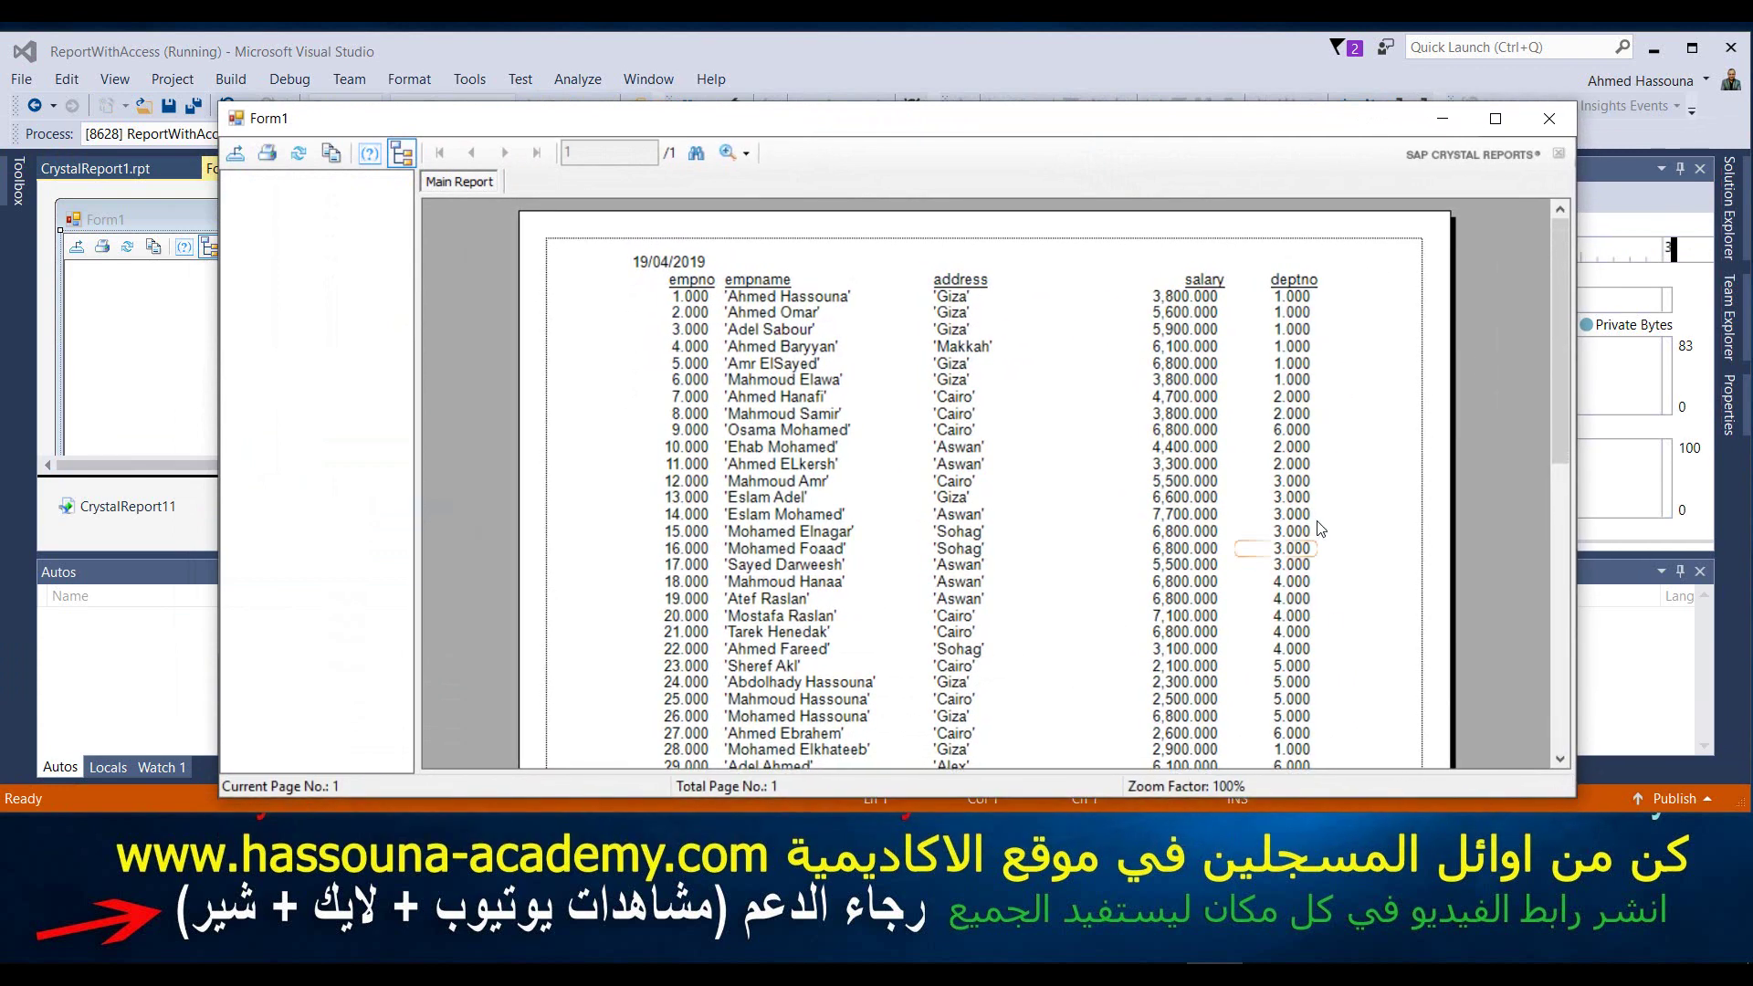
# - Check which file formats the report can be exported to without exporting it, and toggle the group tree off and on
pyautogui.click(230, 157)
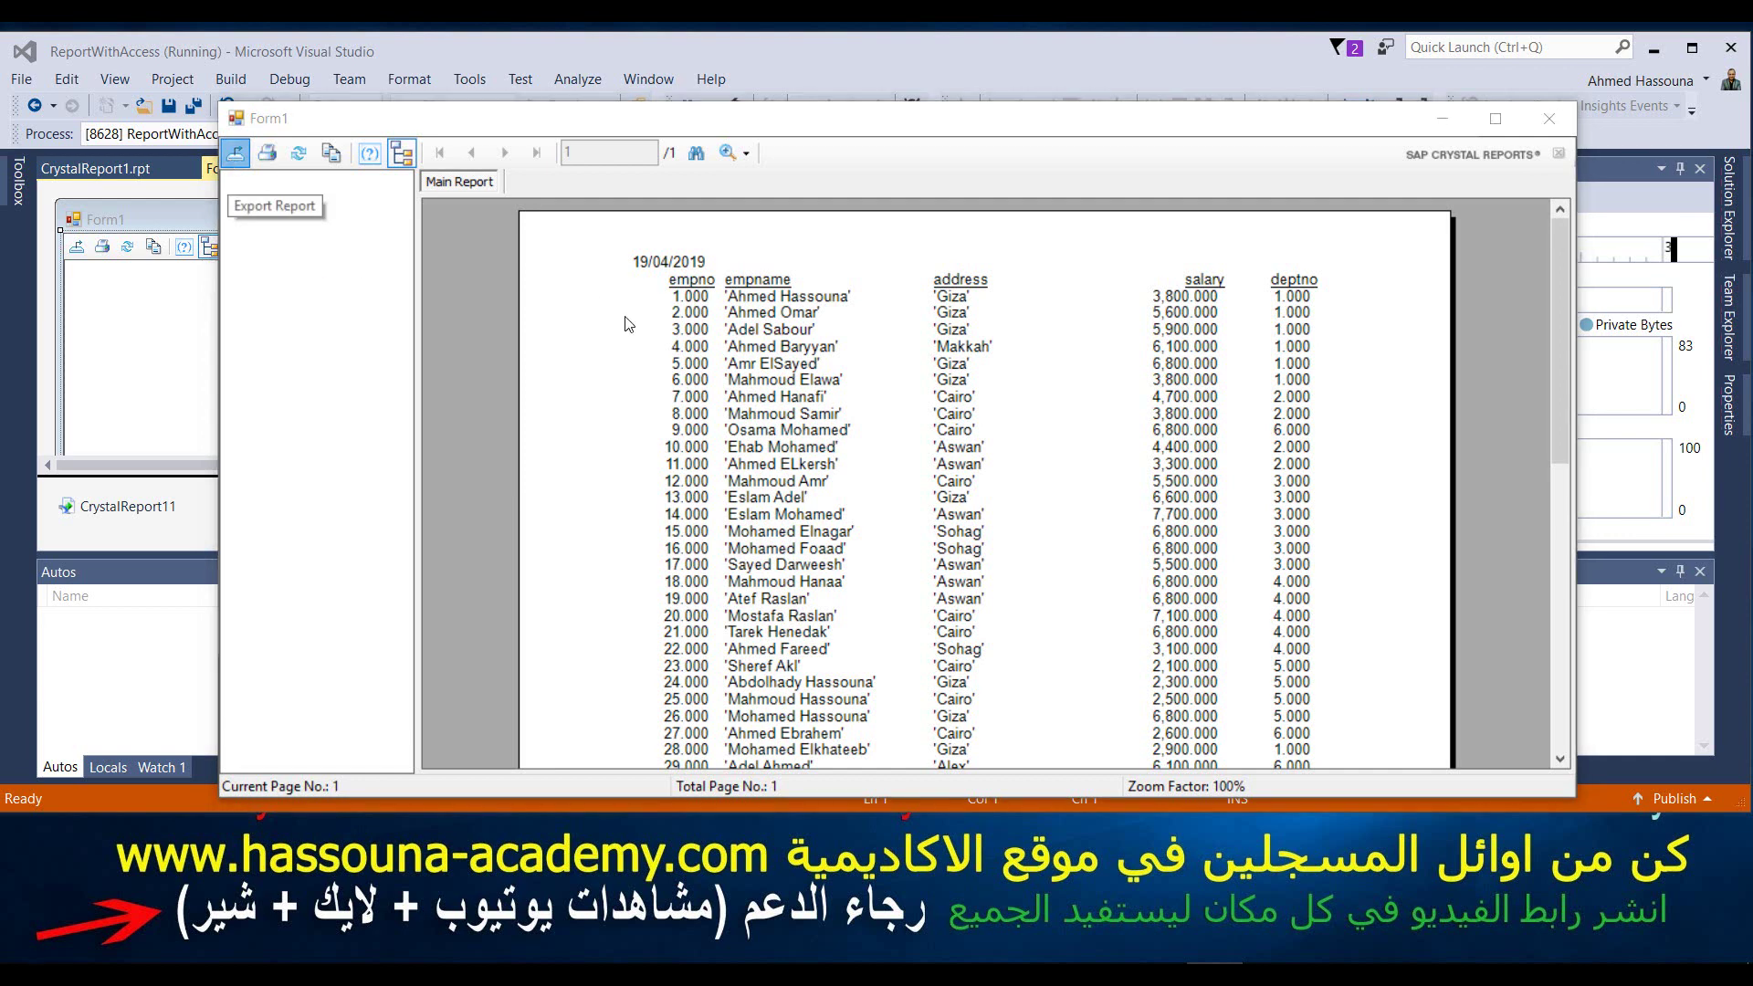
pyautogui.click(557, 594)
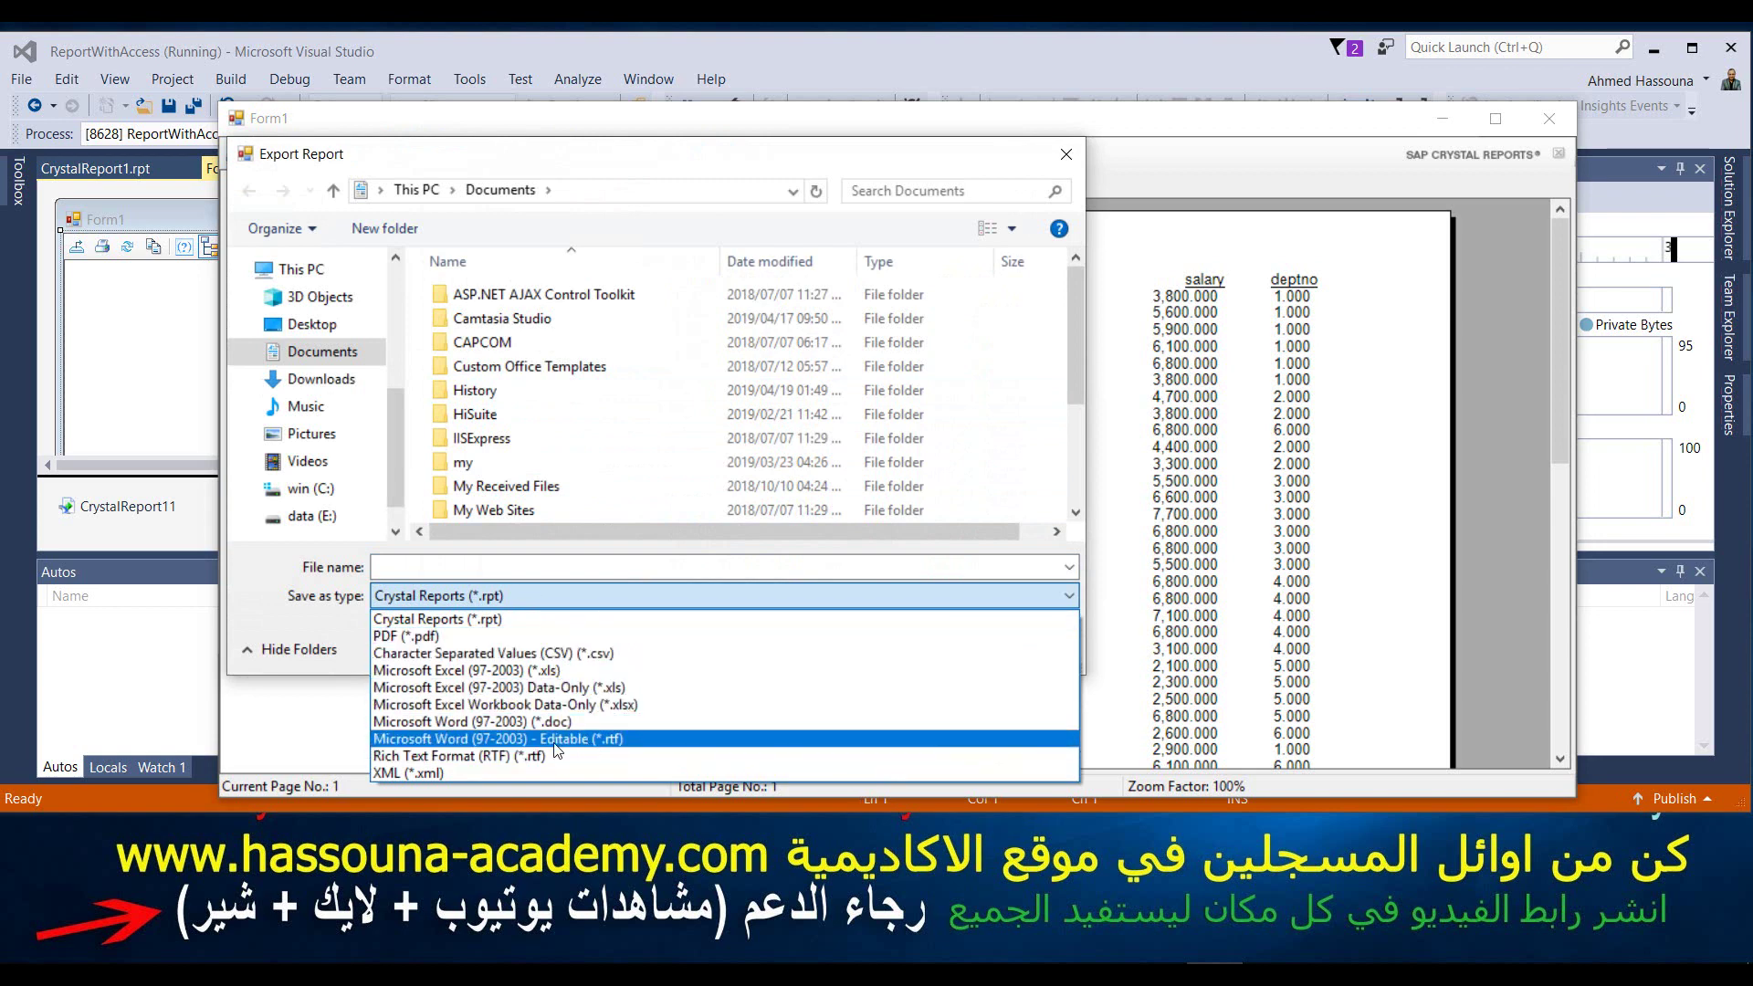
pyautogui.click(1067, 155)
pyautogui.click(1066, 153)
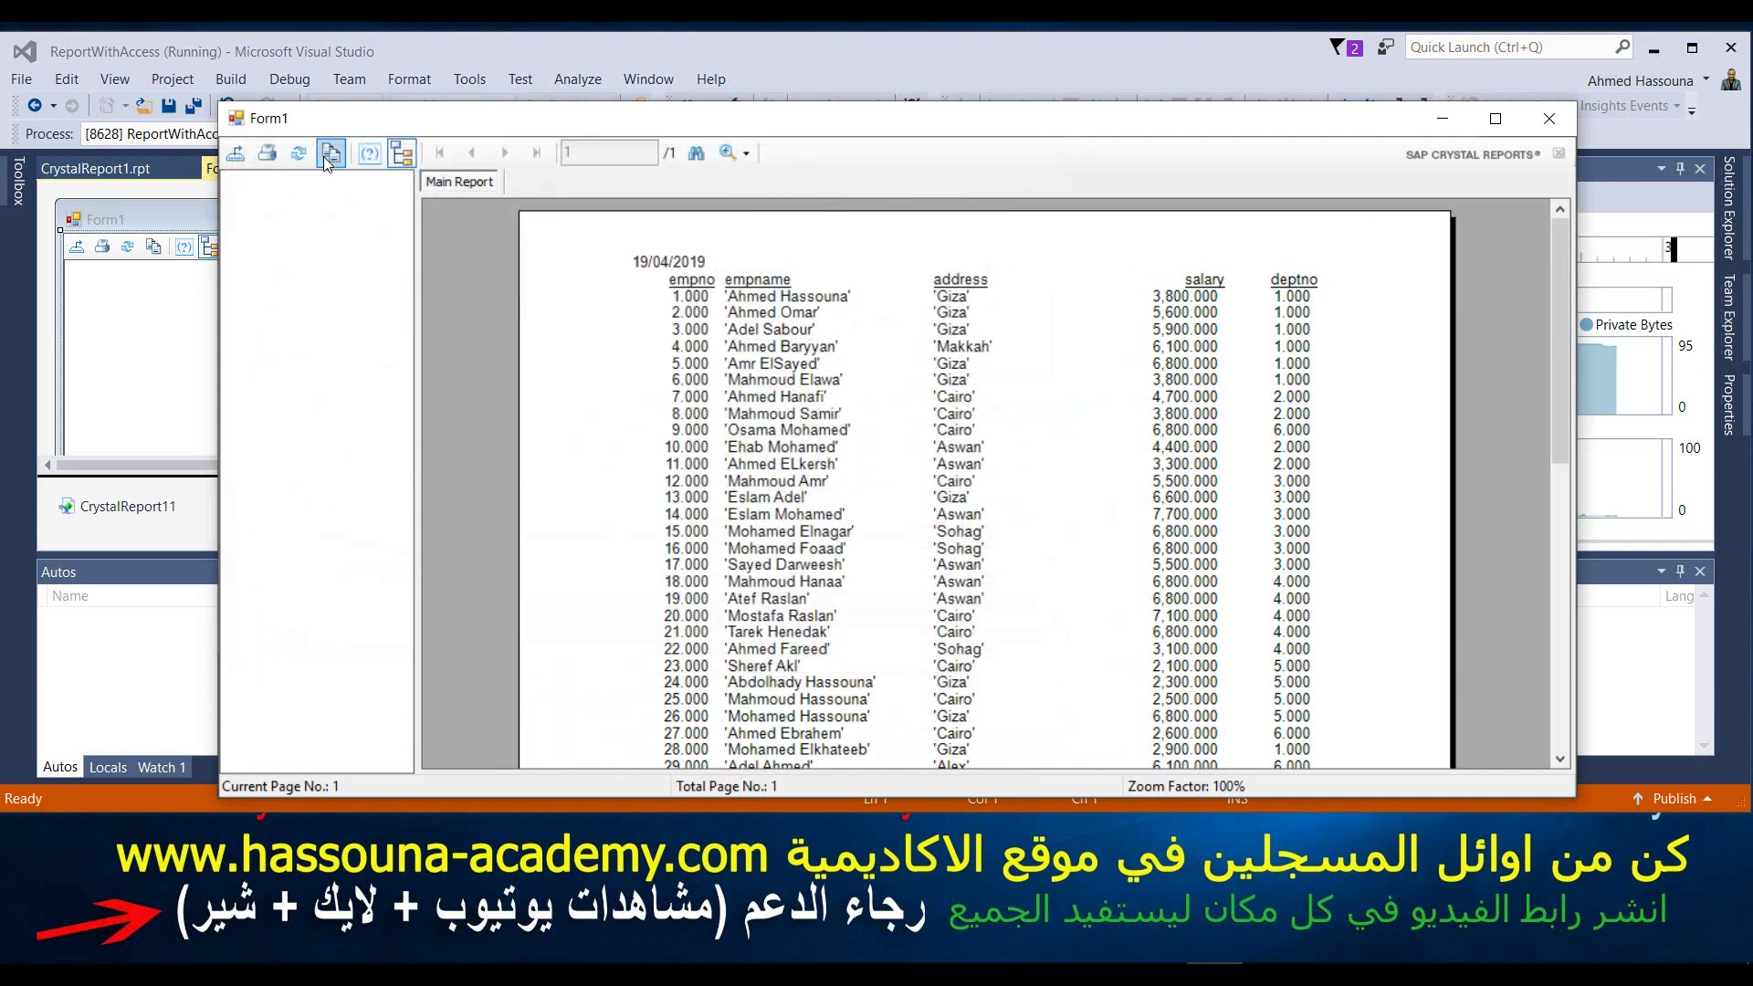
pyautogui.click(401, 154)
pyautogui.click(400, 153)
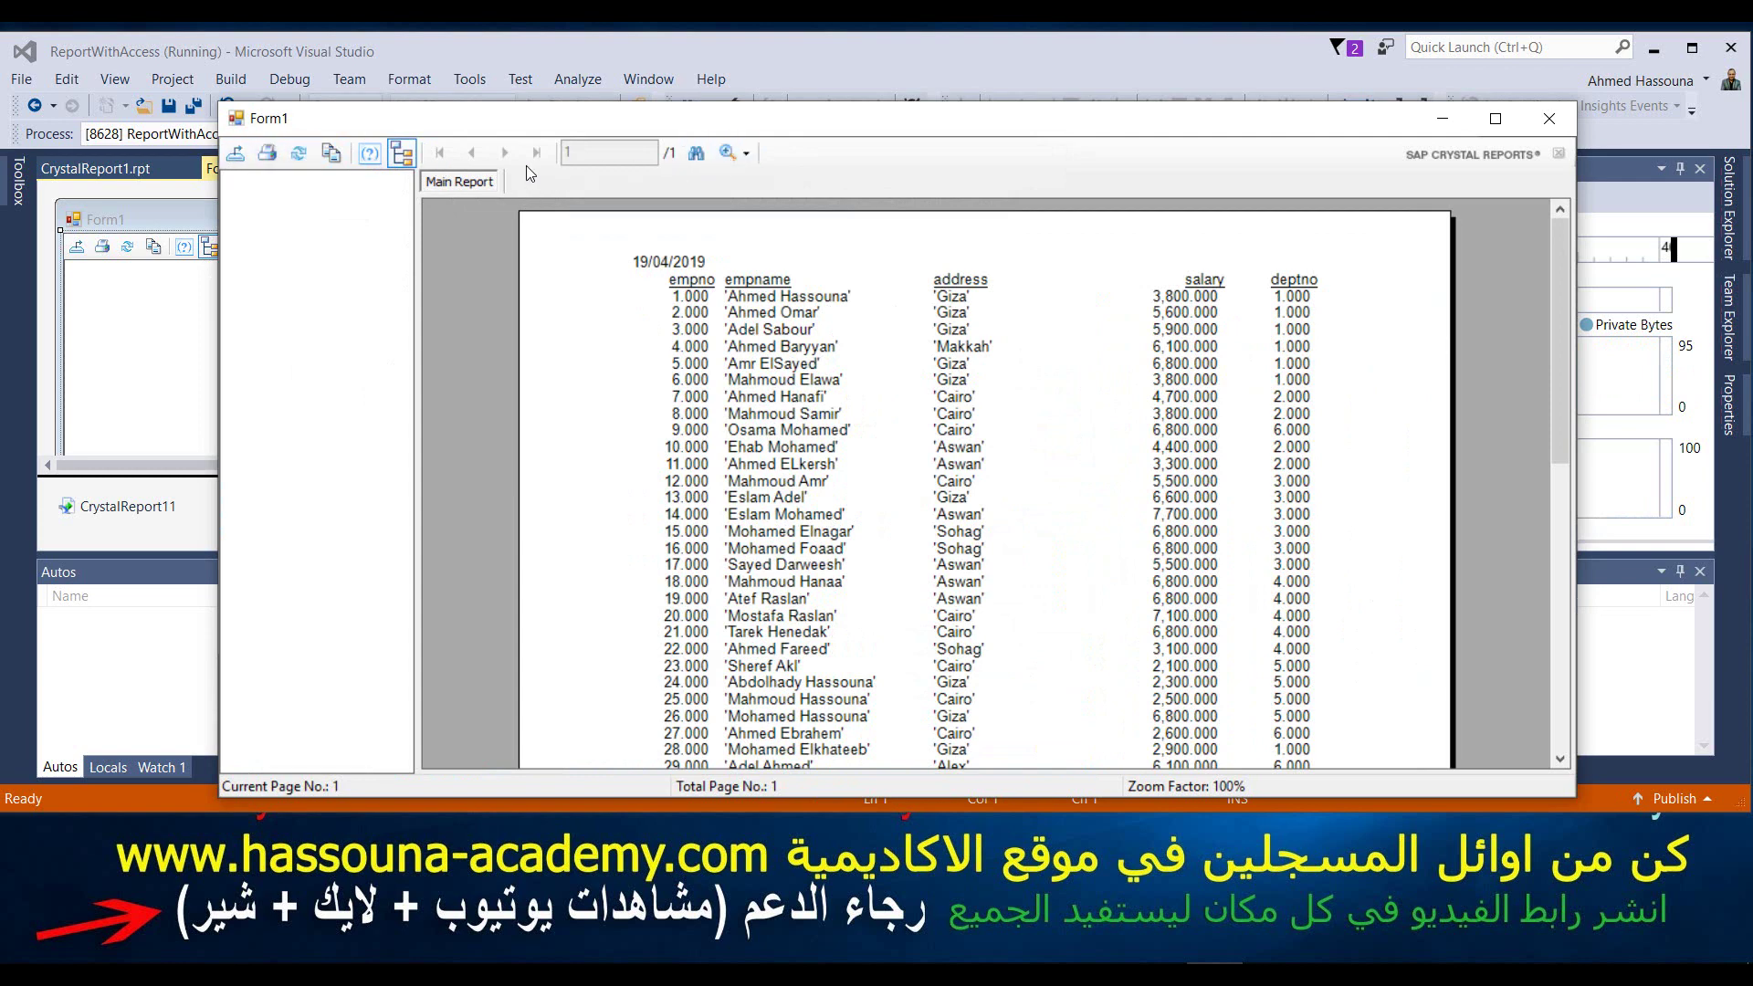
# - Examine the employee rows and the empno, empname, address, salary and deptno columns in the running report, and close the form
pyautogui.scroll(-5, 1247, 397)
pyautogui.scroll(5, 1240, 400)
pyautogui.click(1110, 416)
pyautogui.click(776, 615)
pyautogui.click(767, 497)
pyautogui.click(638, 516)
pyautogui.click(813, 430)
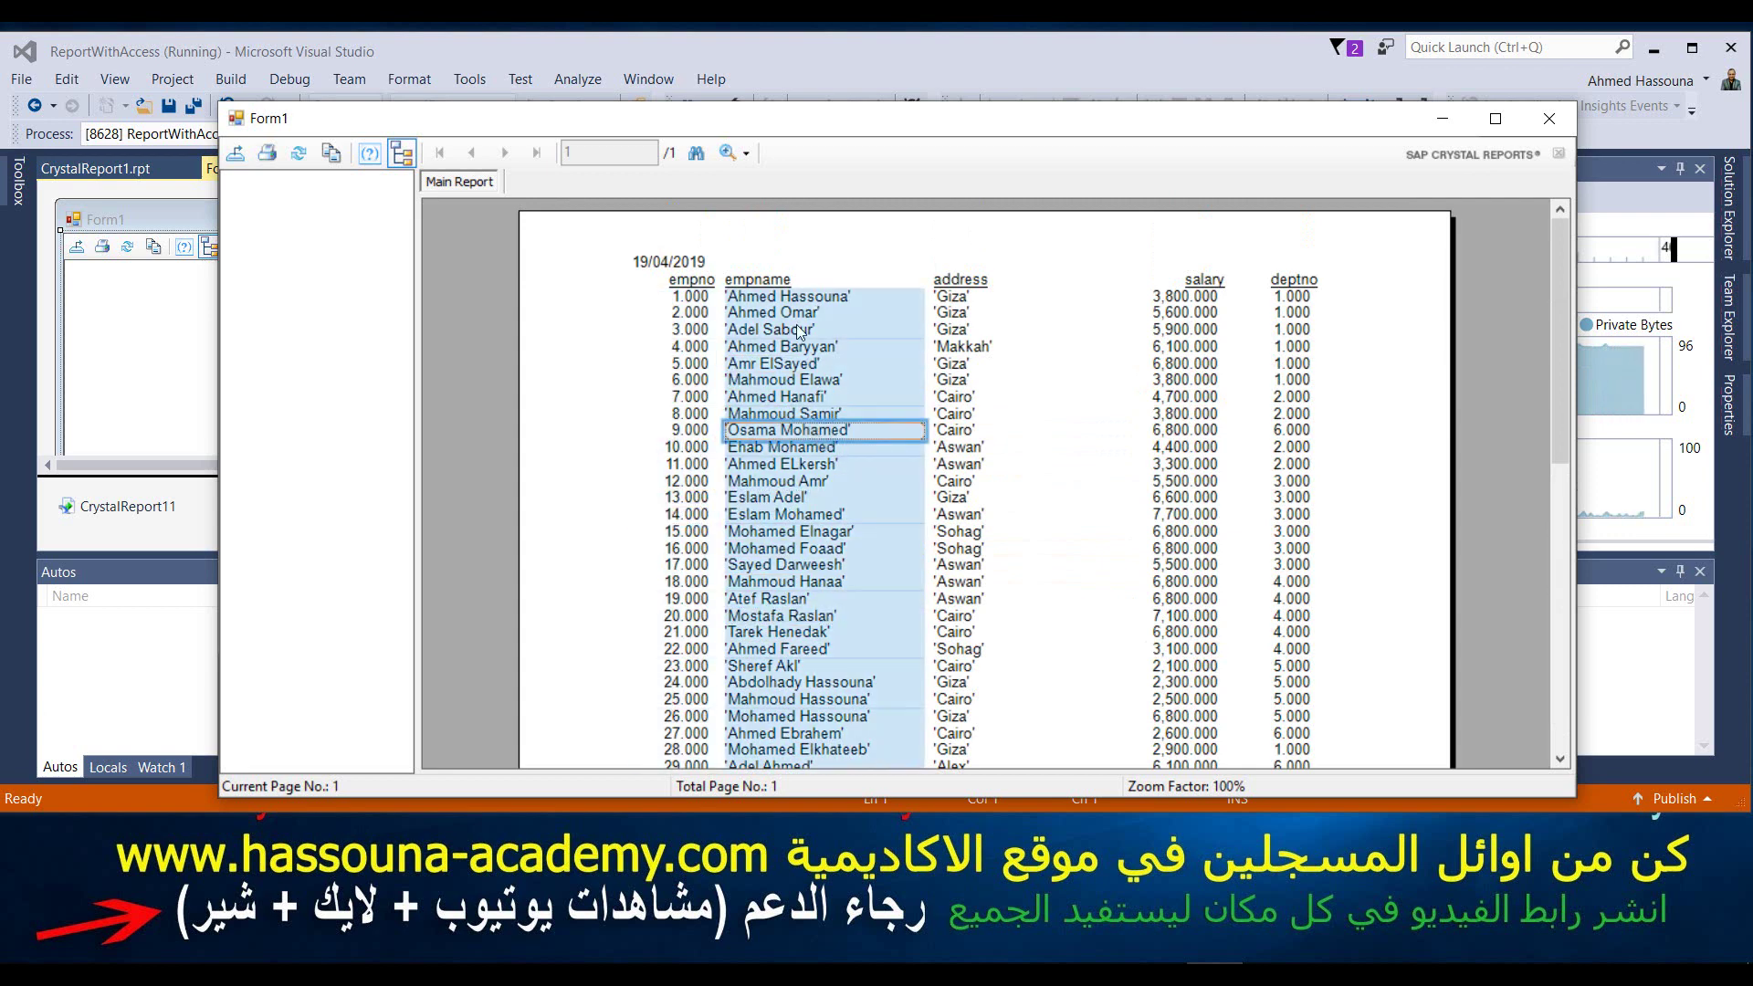
pyautogui.click(1095, 312)
pyautogui.click(1191, 348)
pyautogui.click(1278, 348)
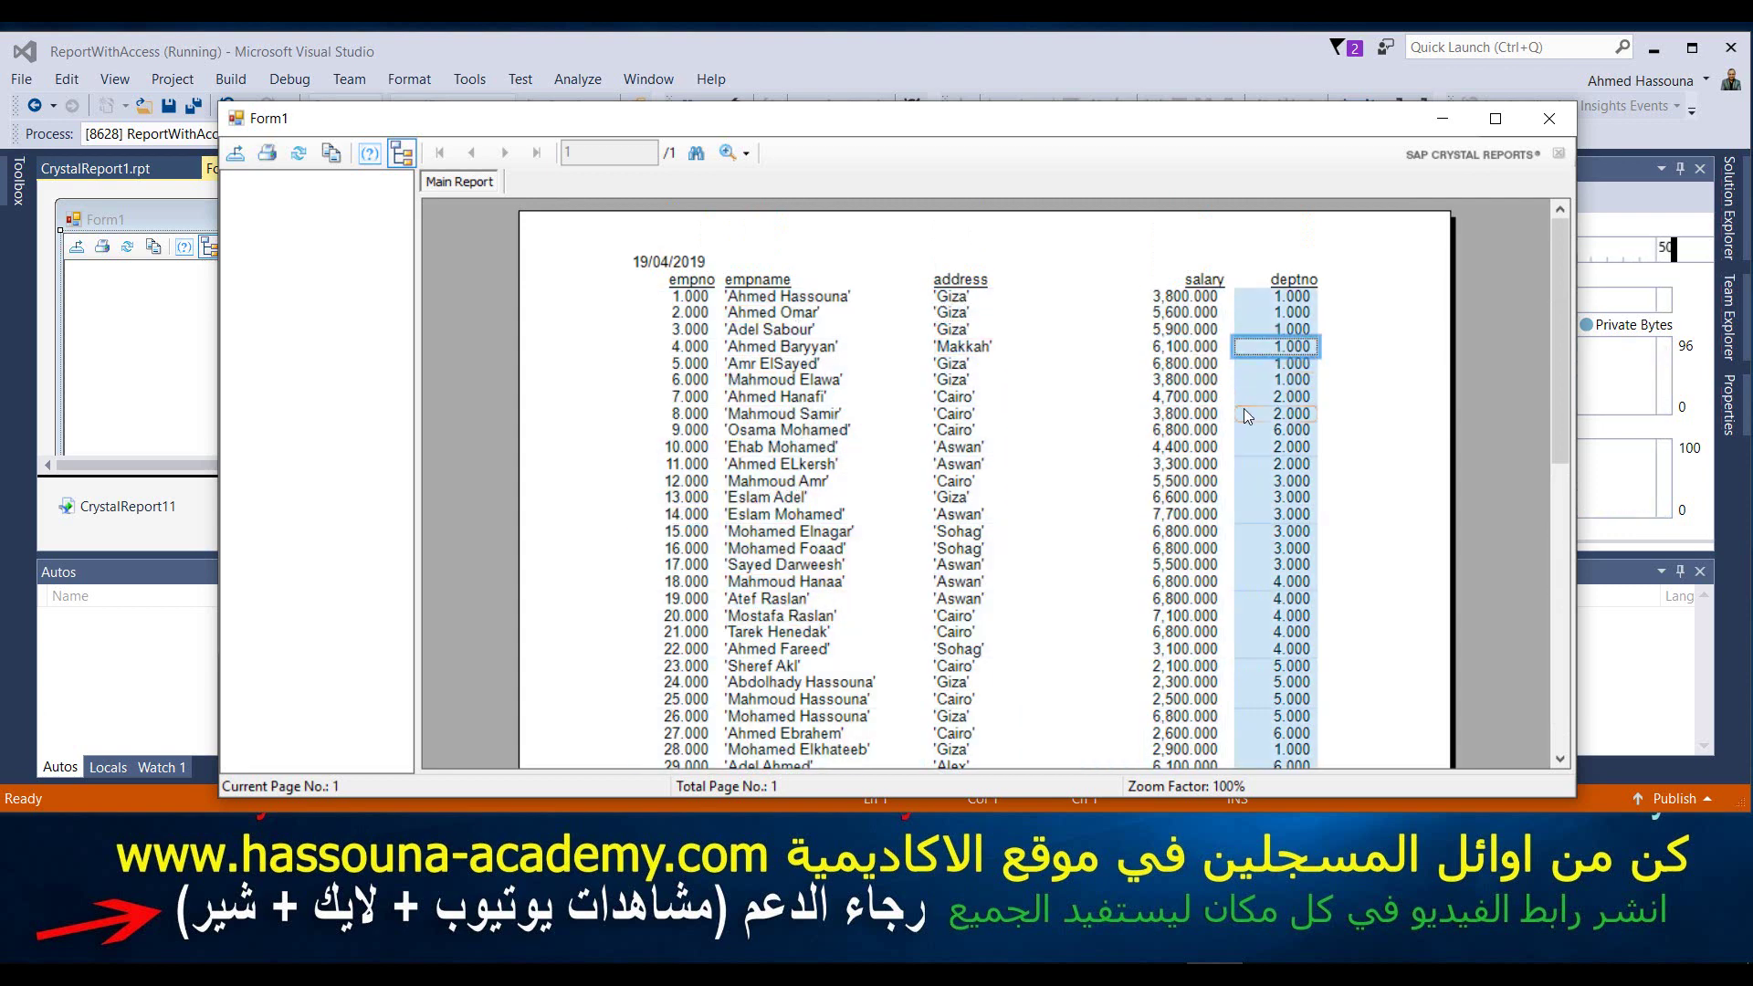
pyautogui.click(1185, 413)
pyautogui.click(995, 382)
pyautogui.click(858, 365)
pyautogui.click(649, 384)
pyautogui.click(904, 380)
pyautogui.click(954, 382)
pyautogui.click(1193, 368)
pyautogui.click(1285, 396)
pyautogui.click(1203, 402)
pyautogui.click(993, 400)
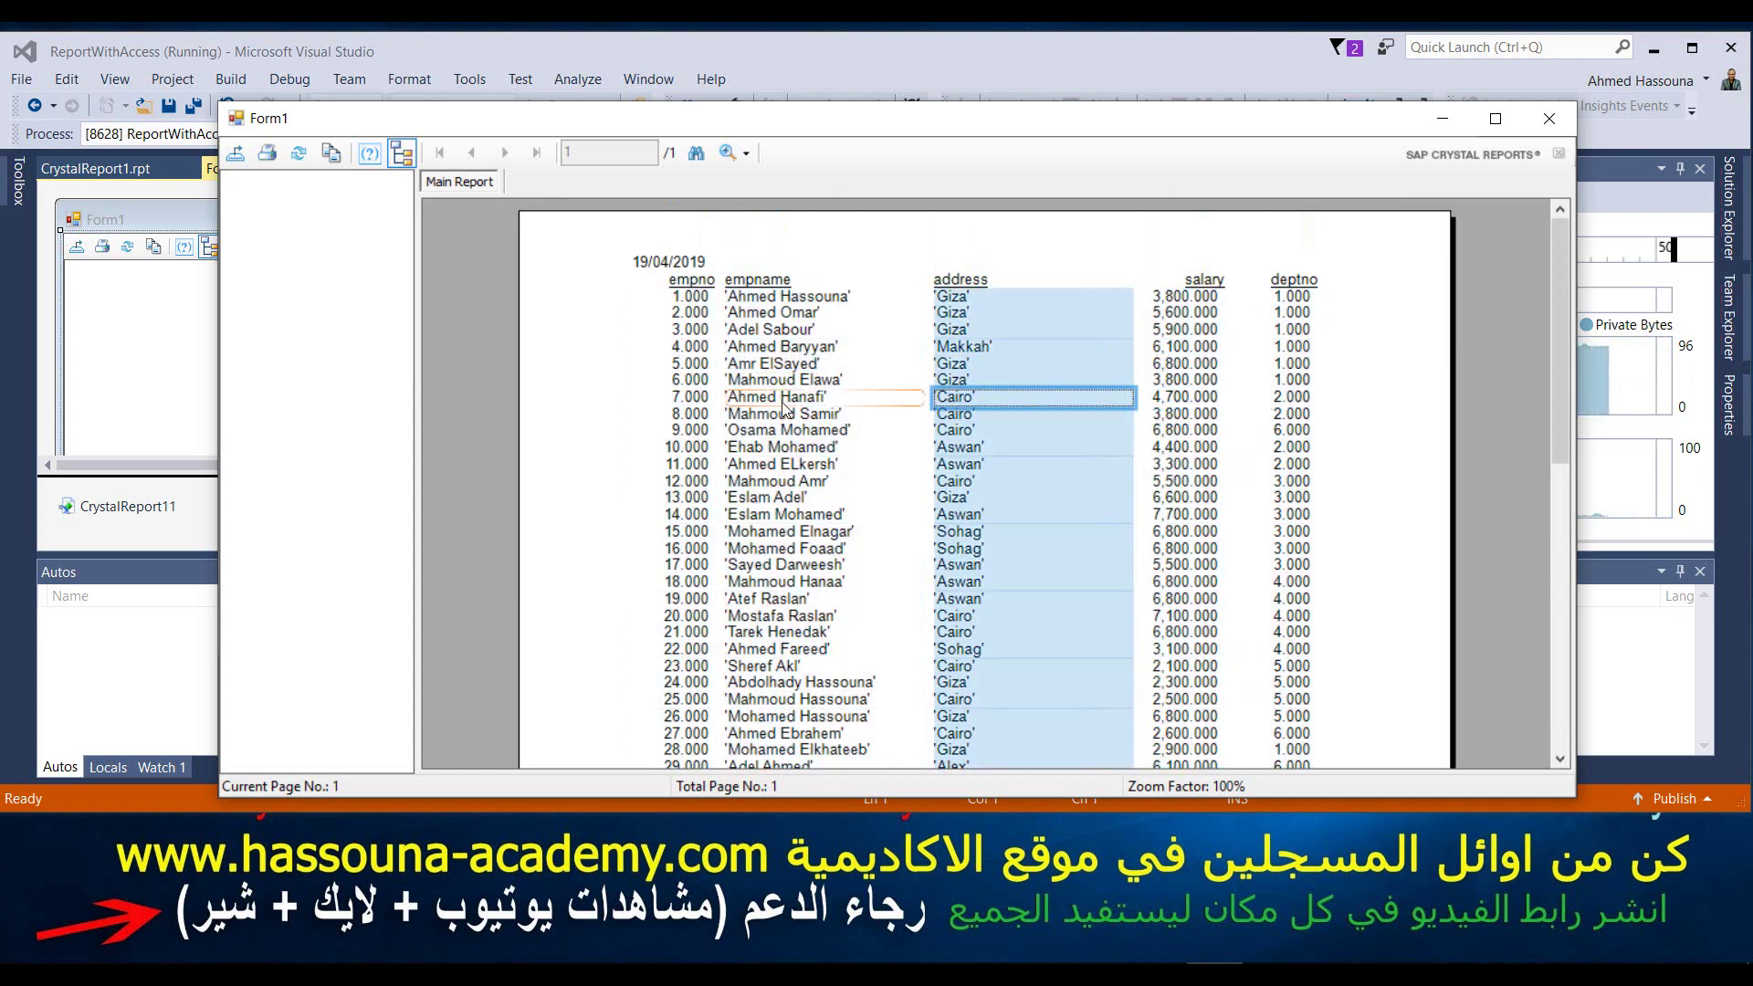
pyautogui.click(785, 401)
pyautogui.click(665, 400)
pyautogui.click(1549, 118)
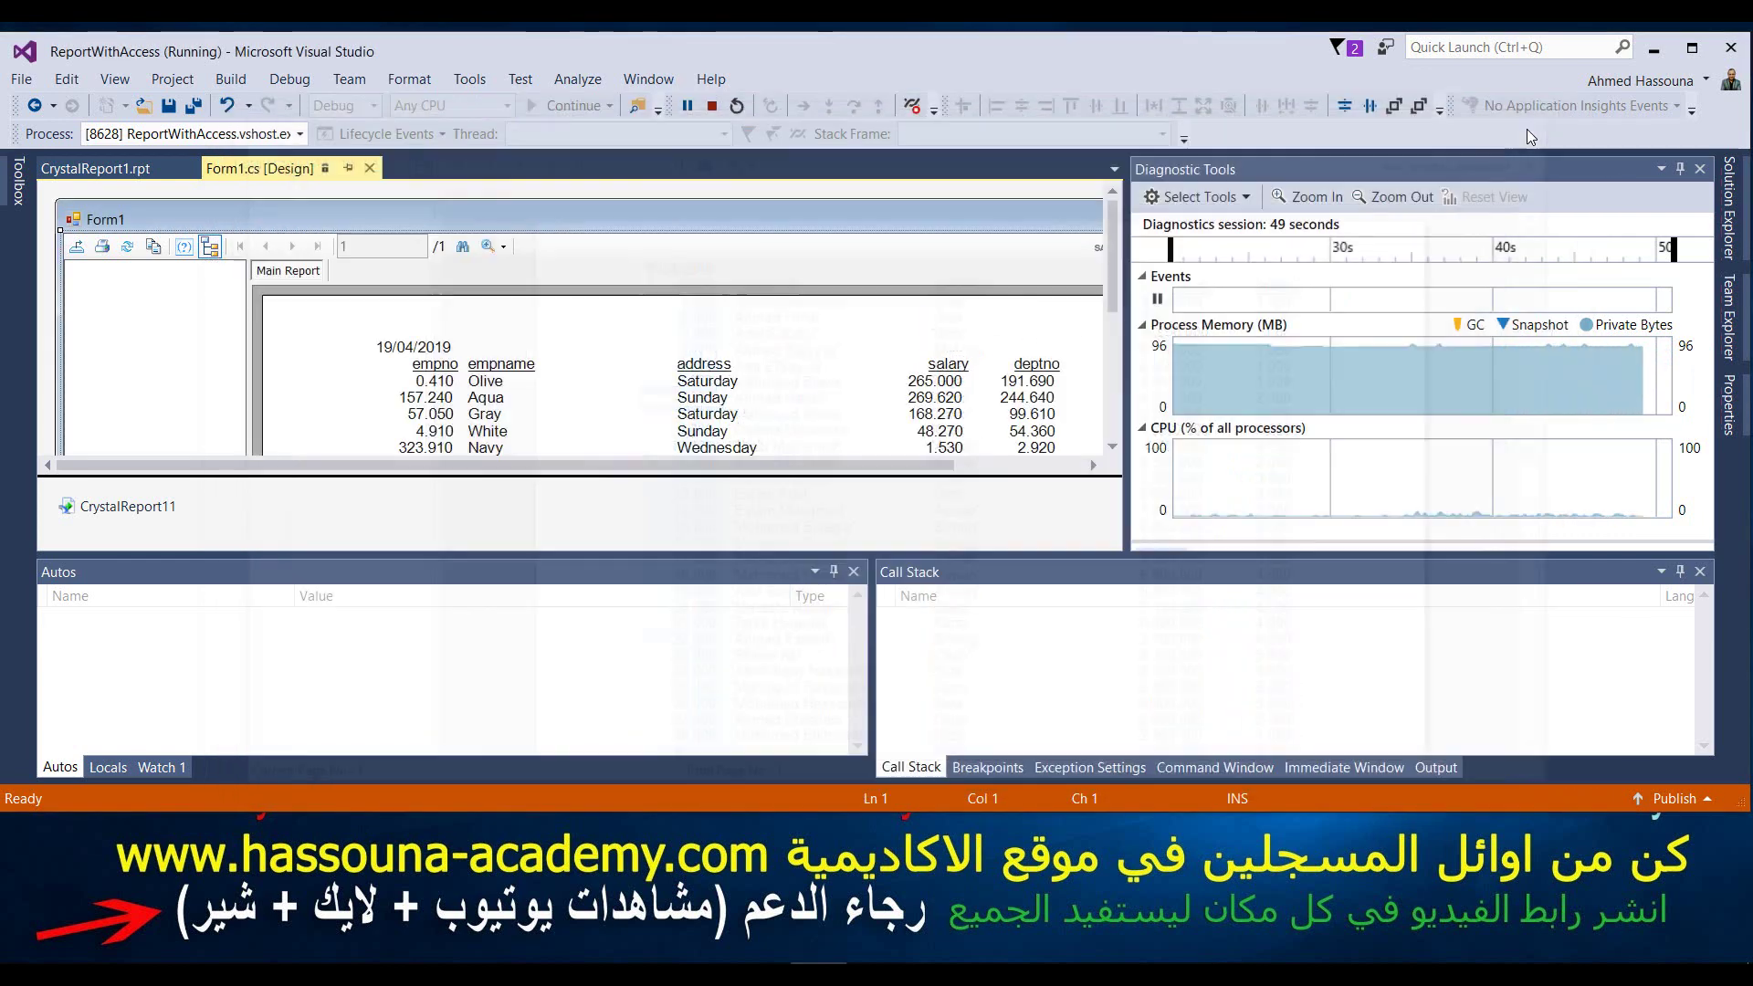
# - Open the ReportWithAccess project's bin\Debug folder in File Explorer
pyautogui.click(737, 179)
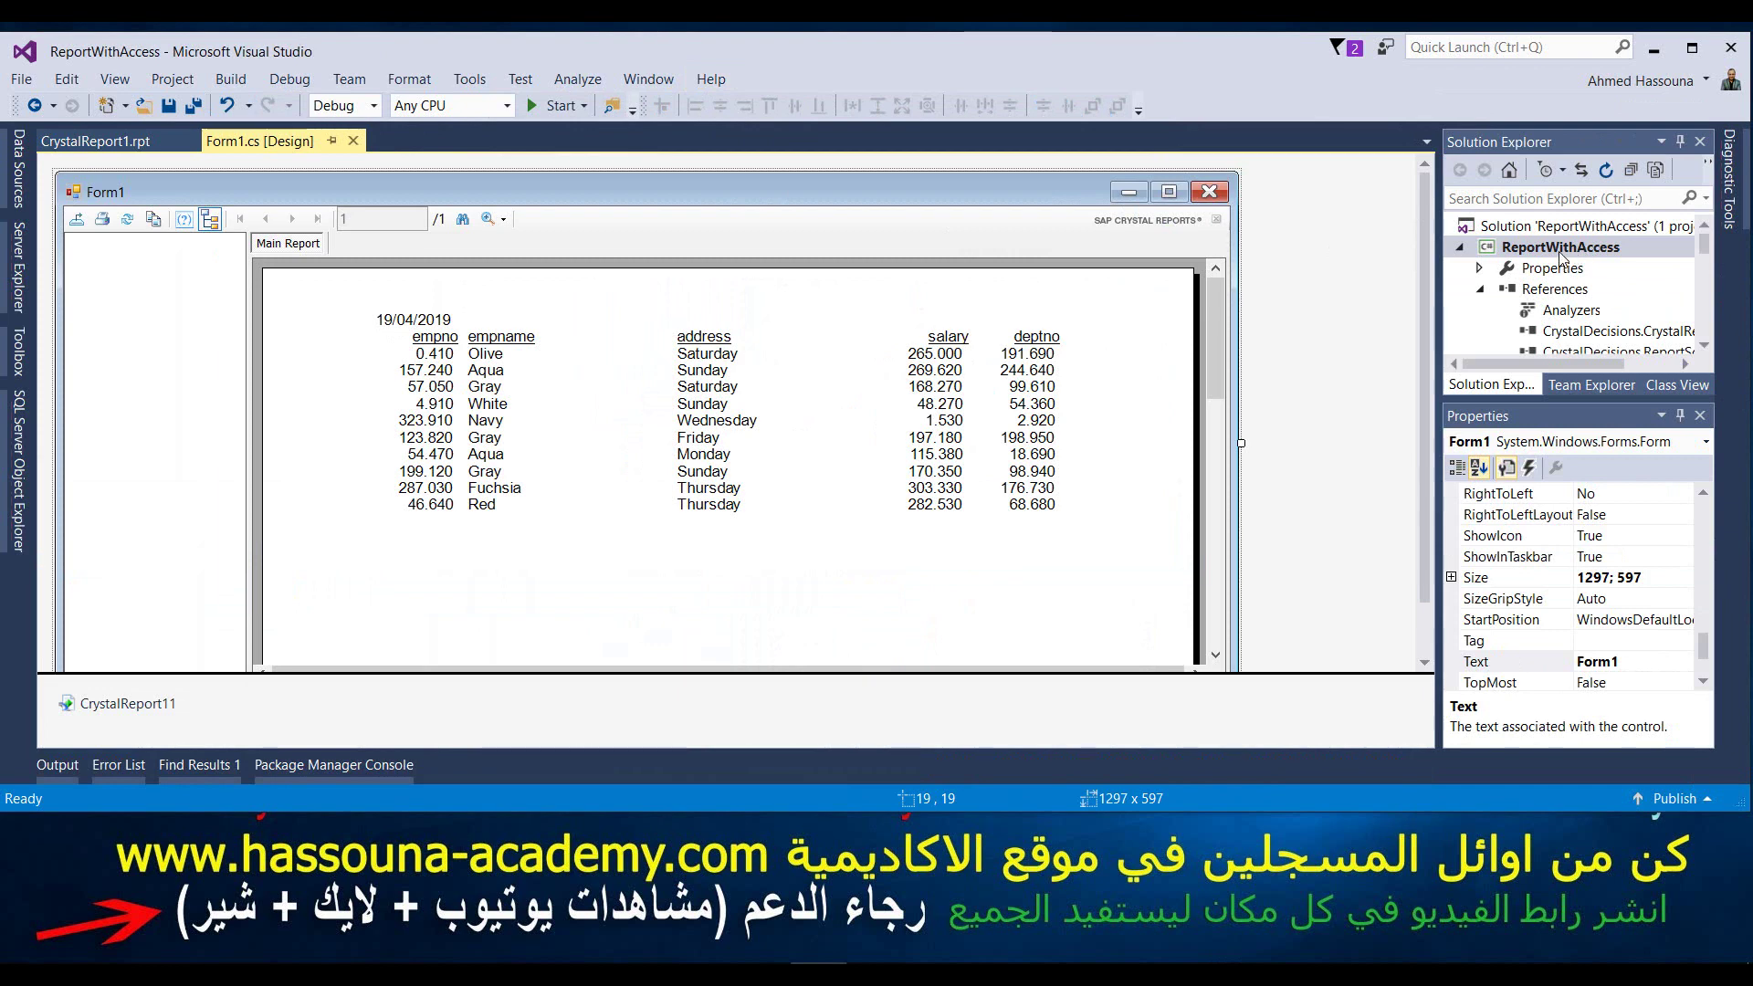
pyautogui.rightClick(1588, 247)
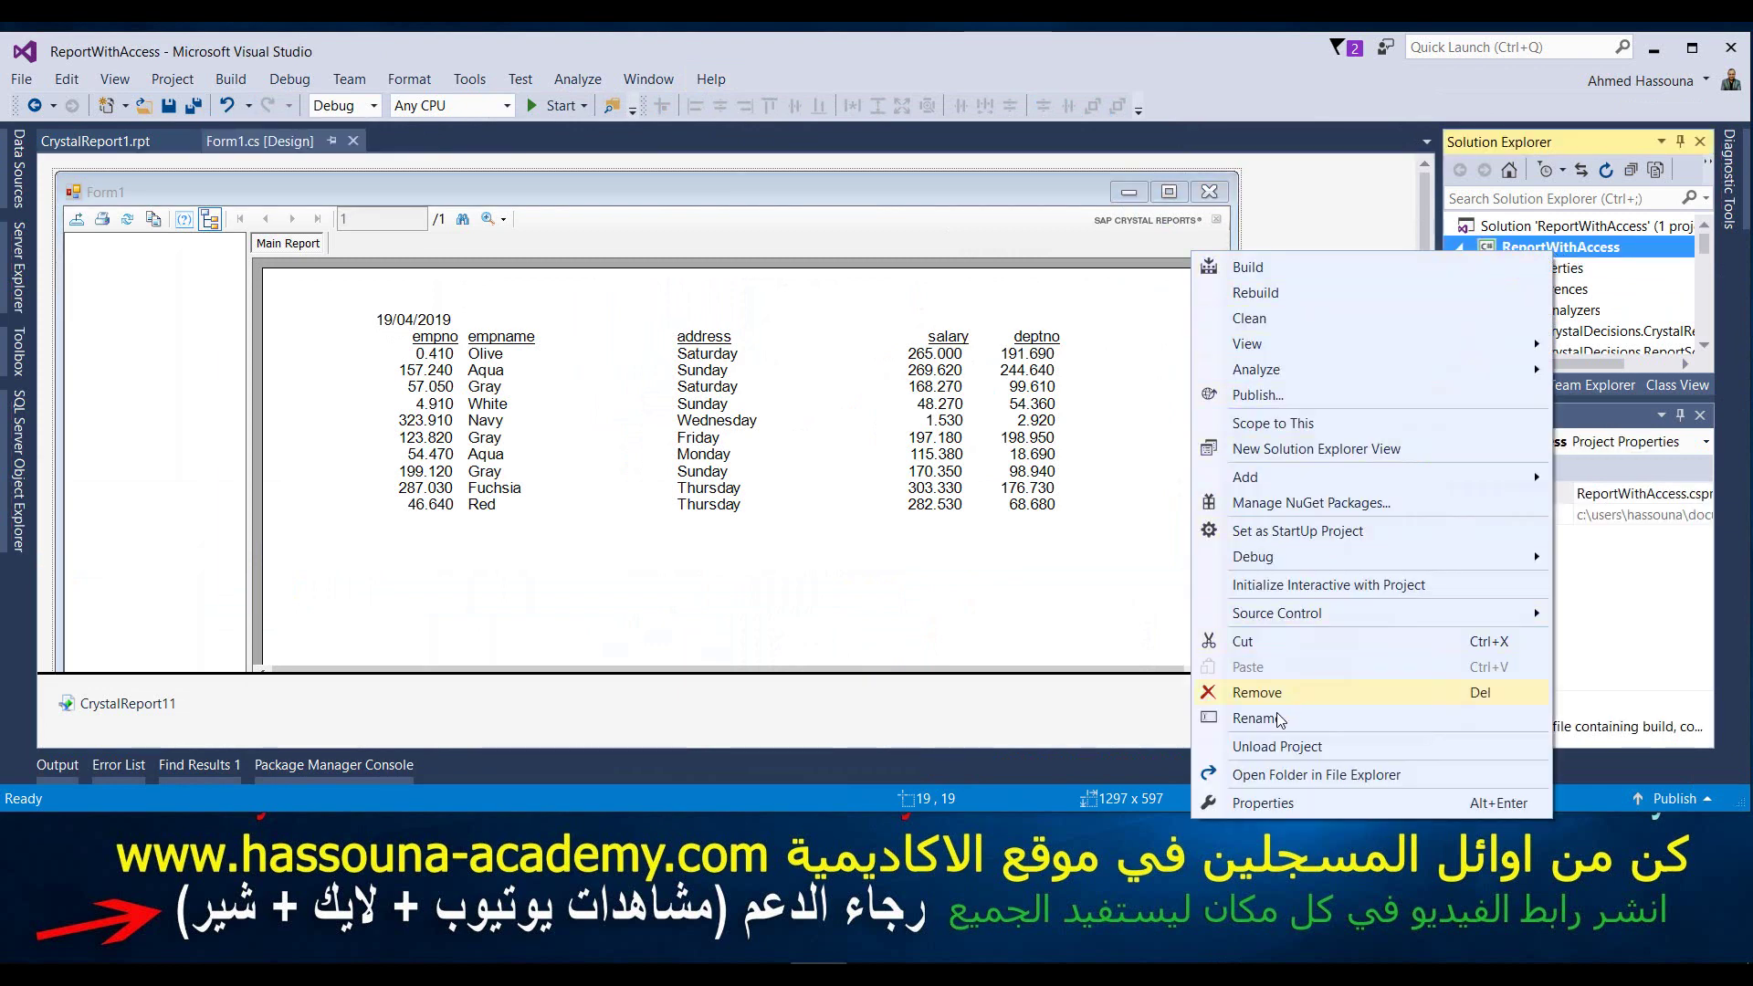
pyautogui.click(1275, 774)
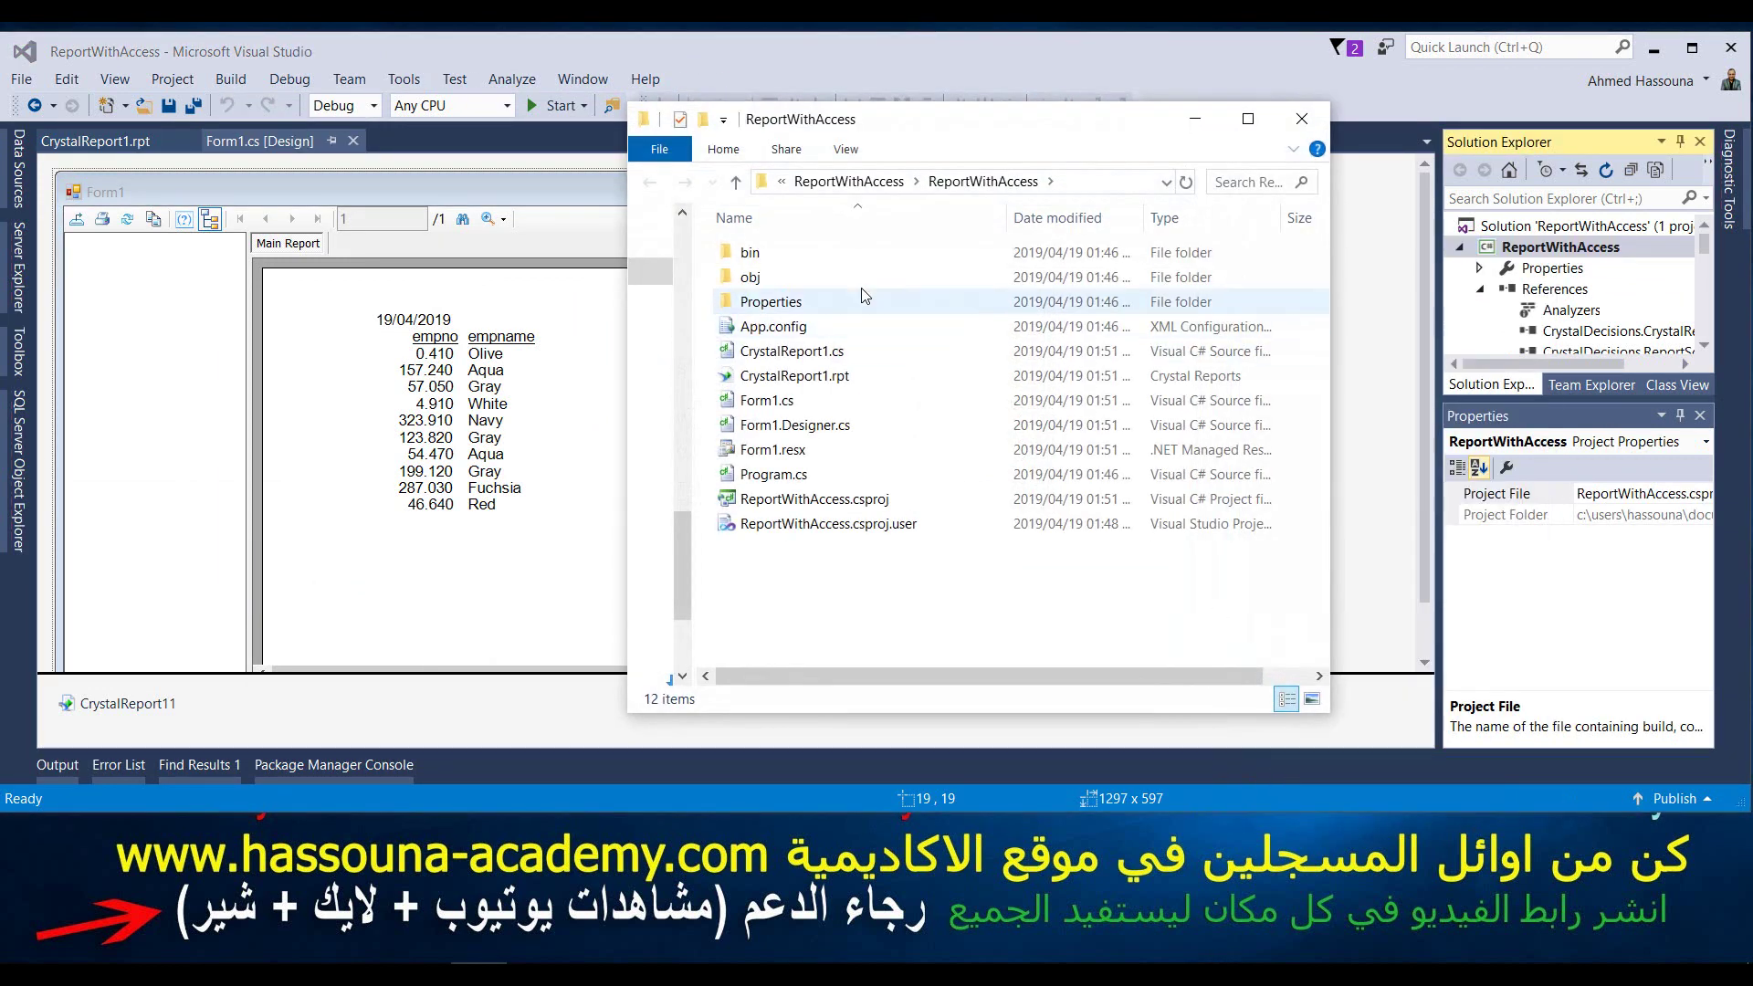
pyautogui.doubleClick(845, 260)
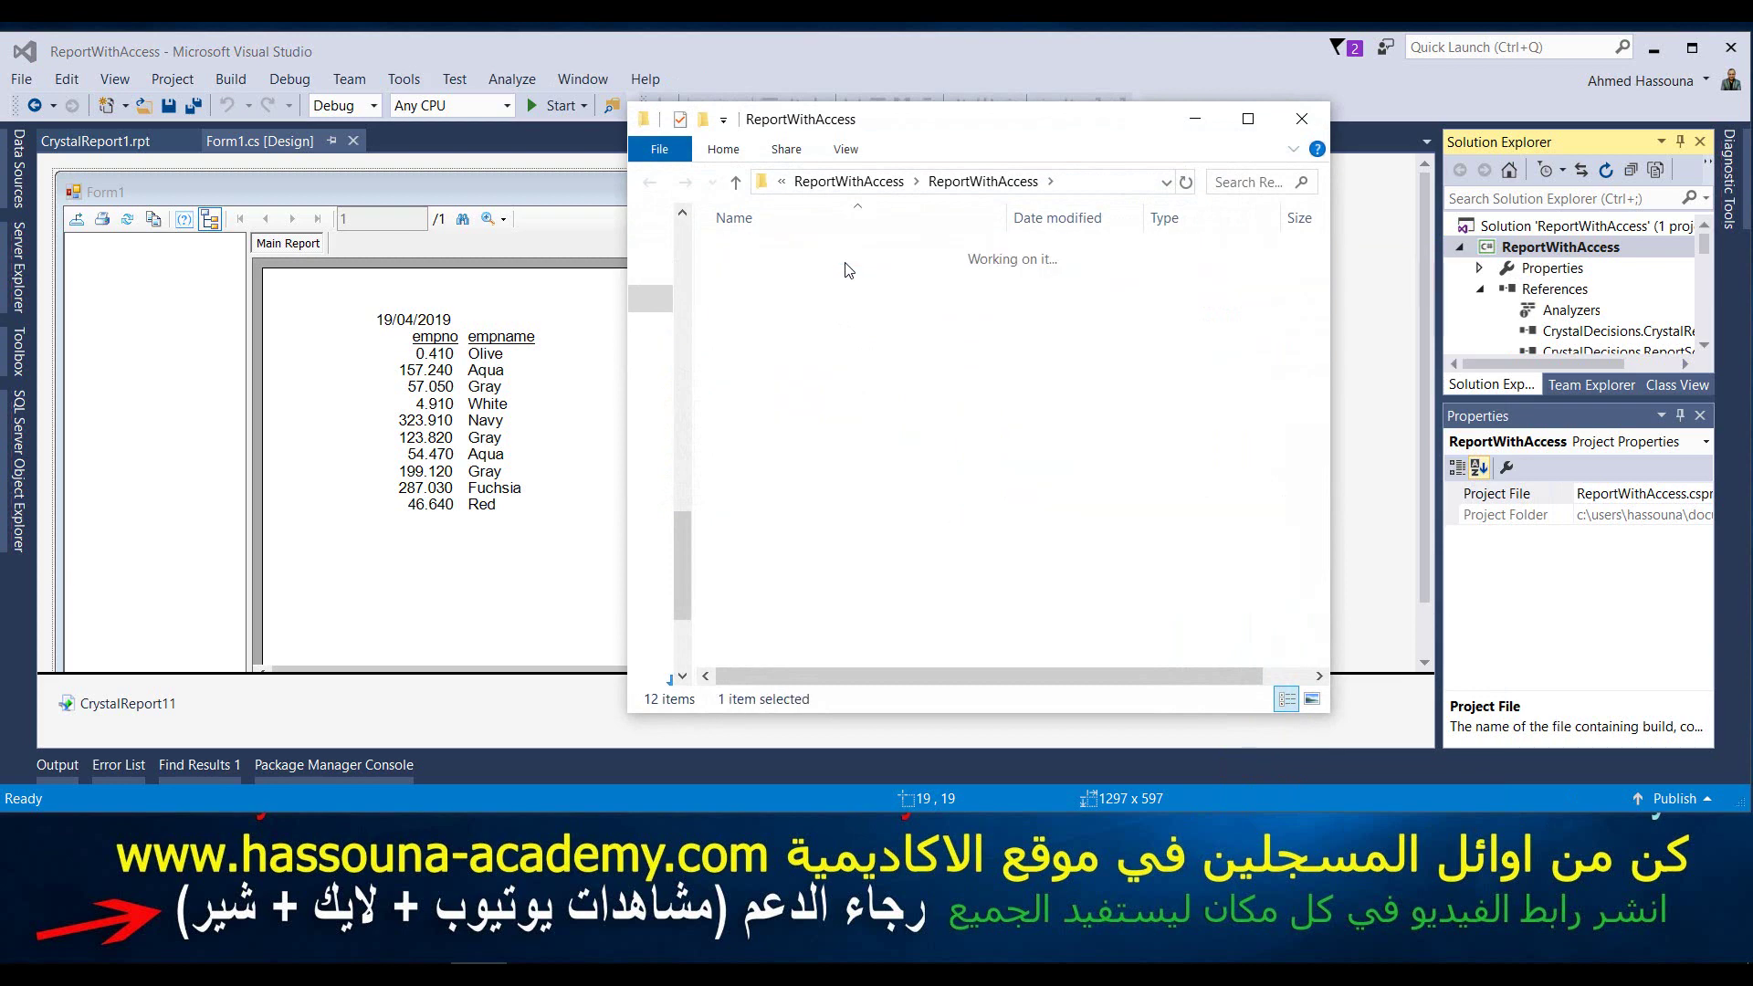
pyautogui.doubleClick(776, 259)
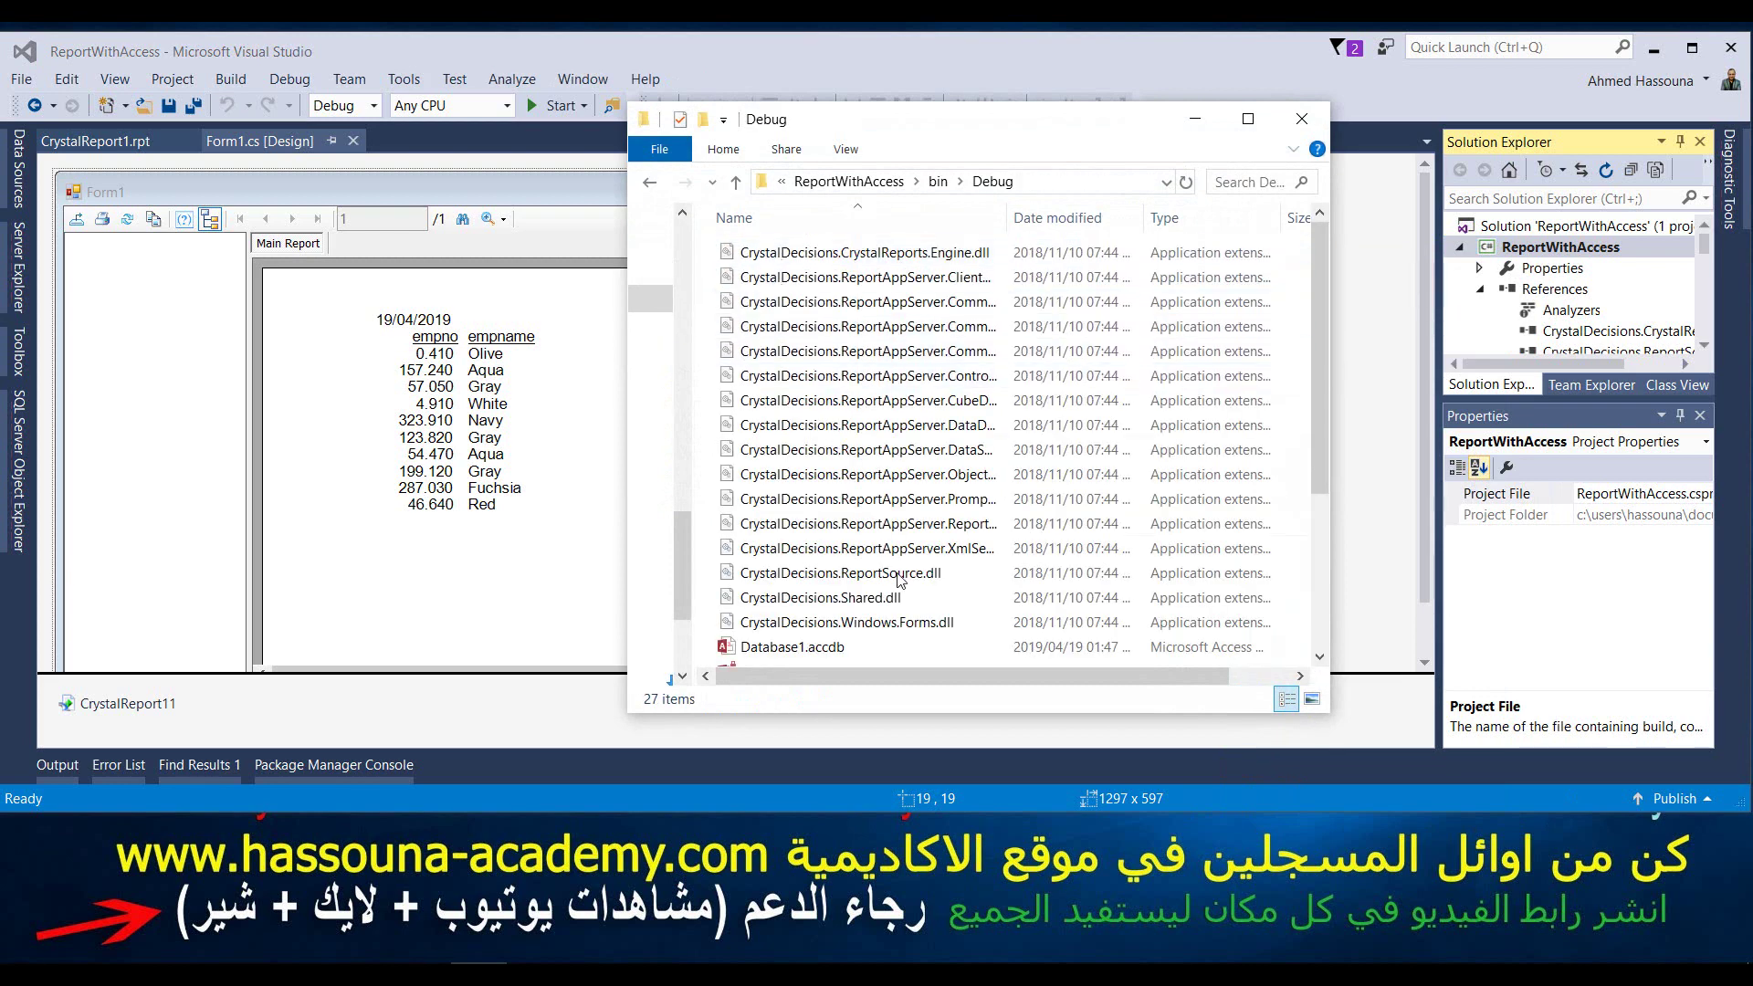
# - Copy ReportWithAccess.exe from the Debug folder to the desktop, beside the existing icons, and run the copy
pyautogui.scroll(-3, 907, 591)
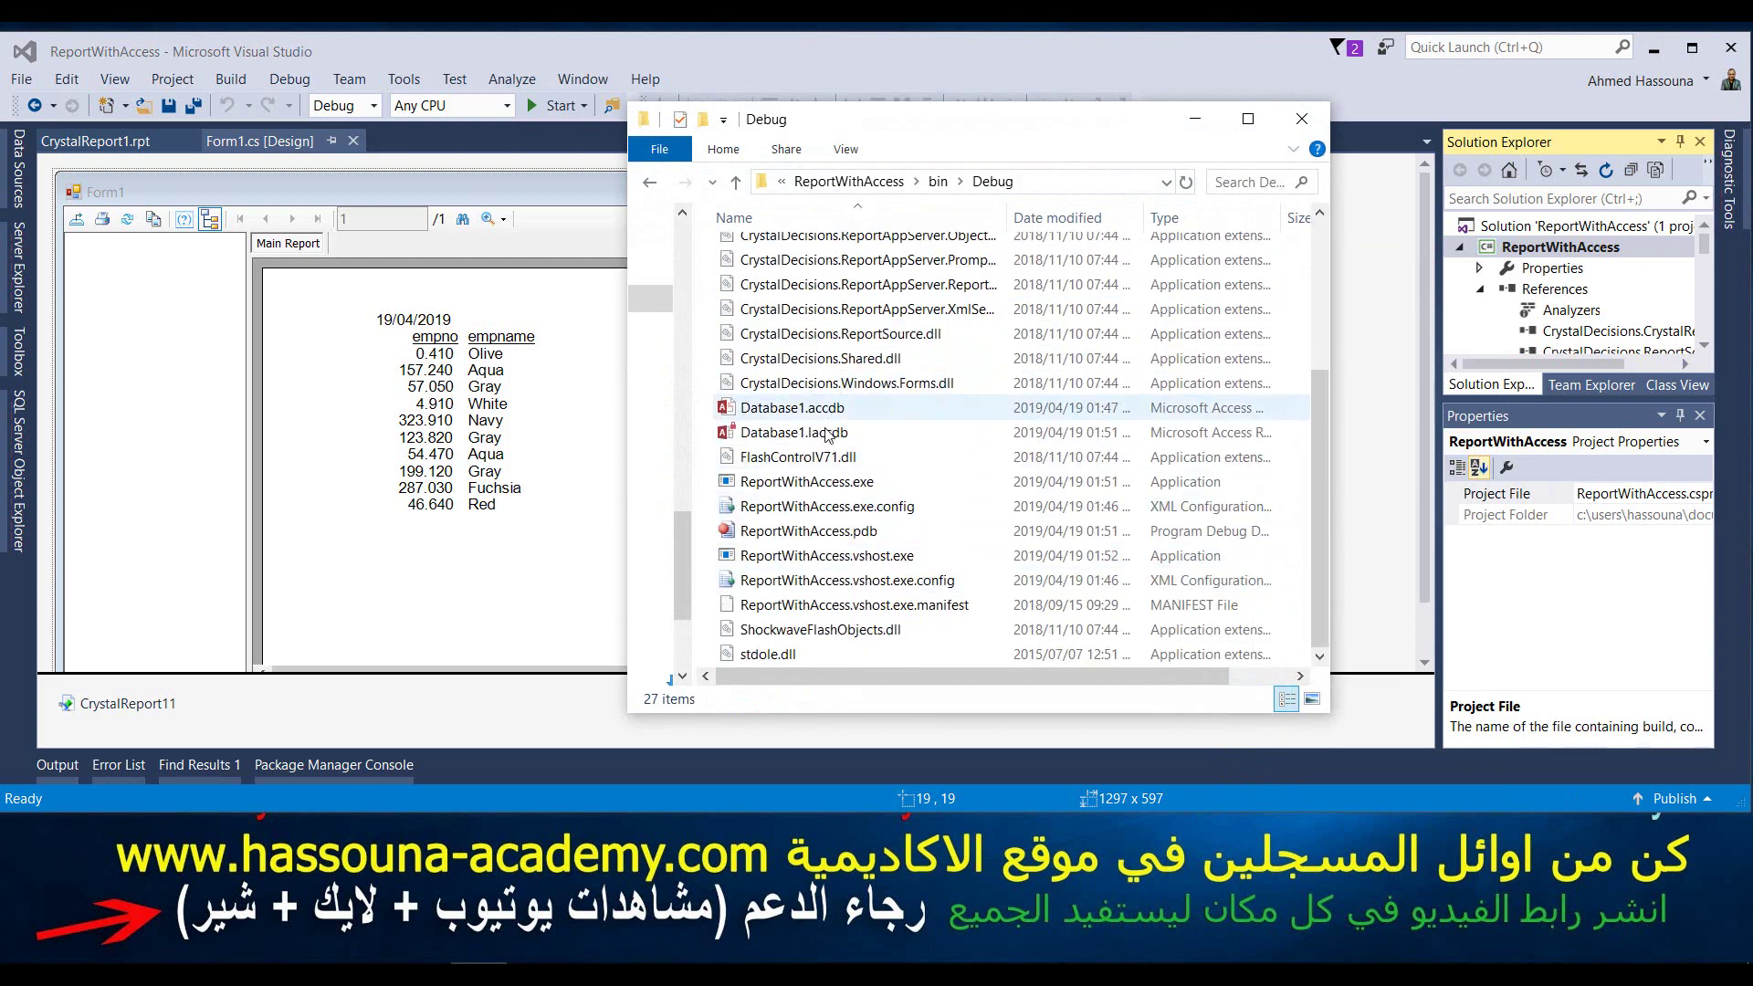
pyautogui.click(811, 484)
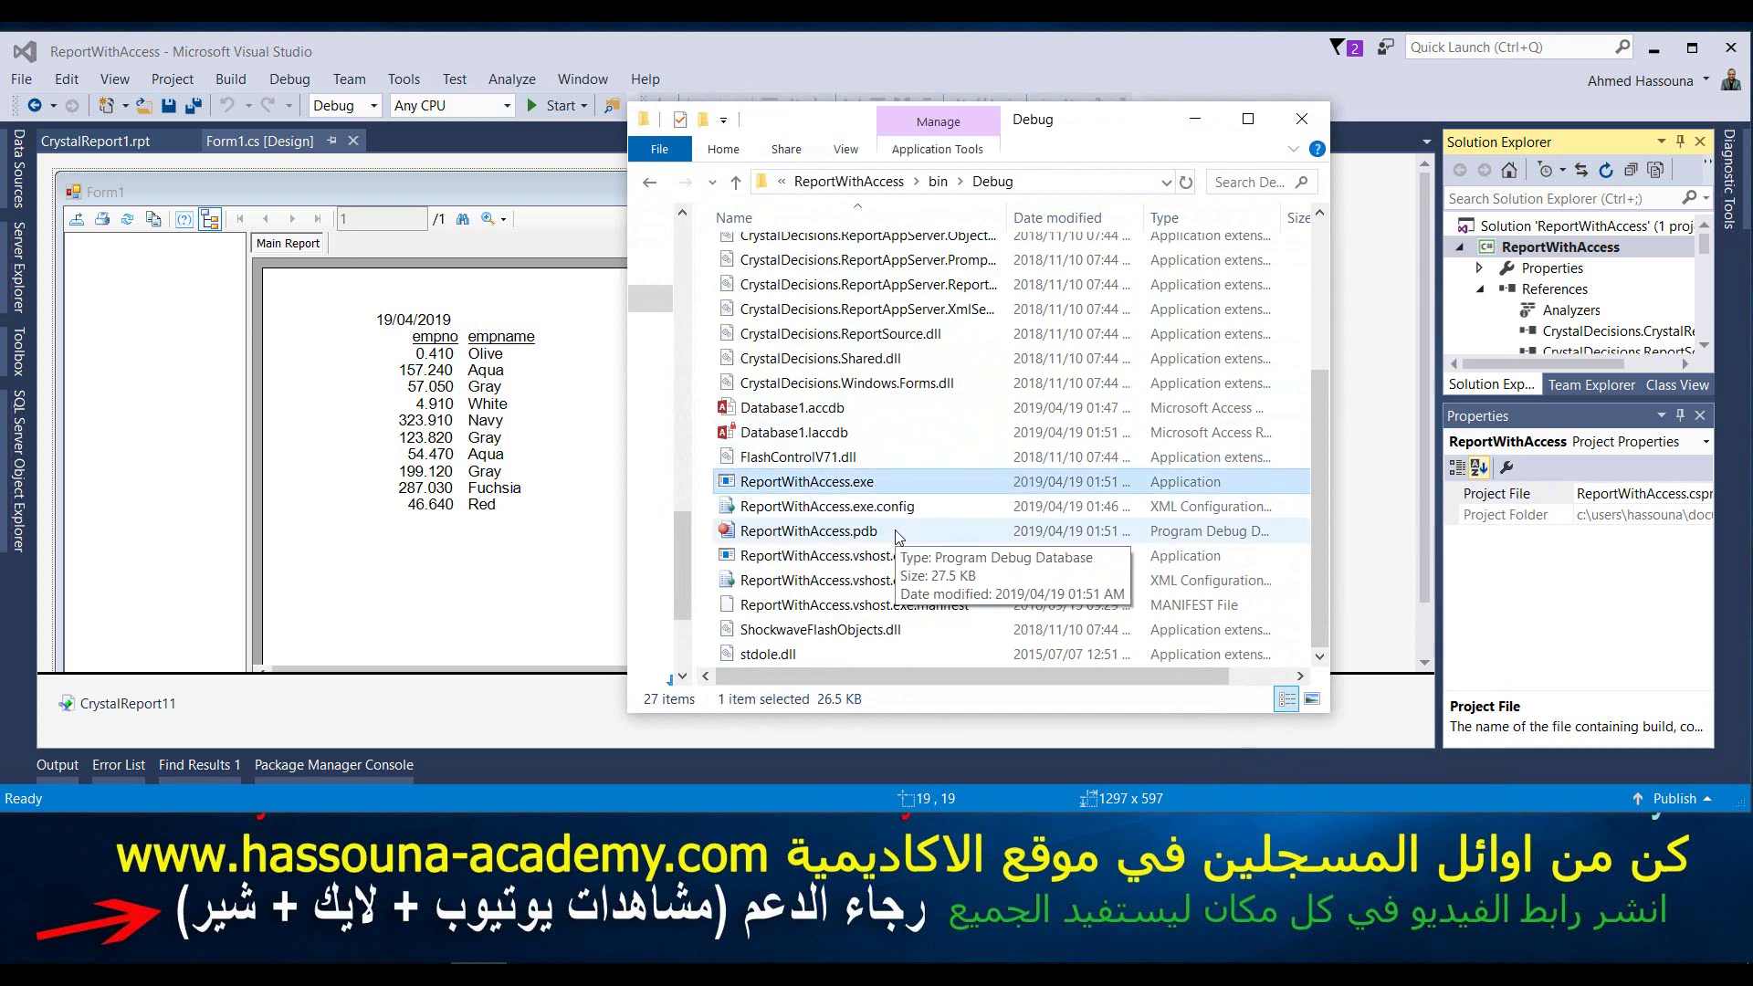
pyautogui.click(1659, 45)
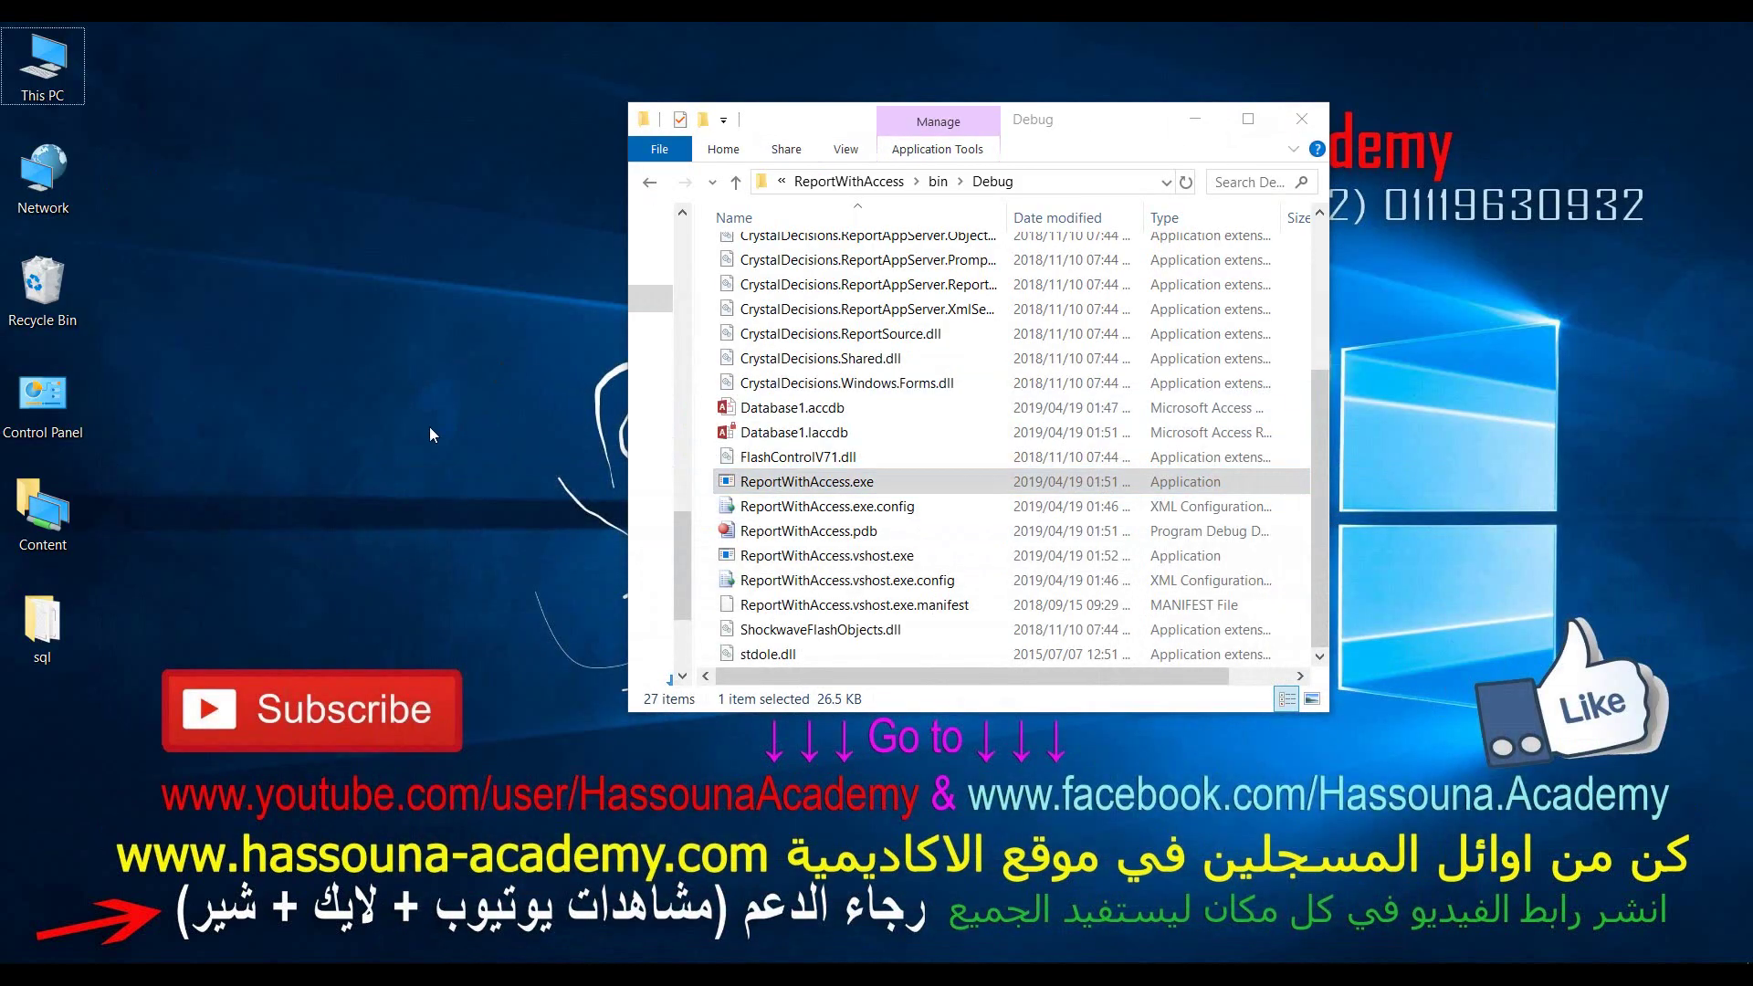
pyautogui.hotkey('ctrl', 'v')
pyautogui.moveTo(44, 721); pyautogui.dragTo(219, 155)
pyautogui.doubleClick(230, 183)
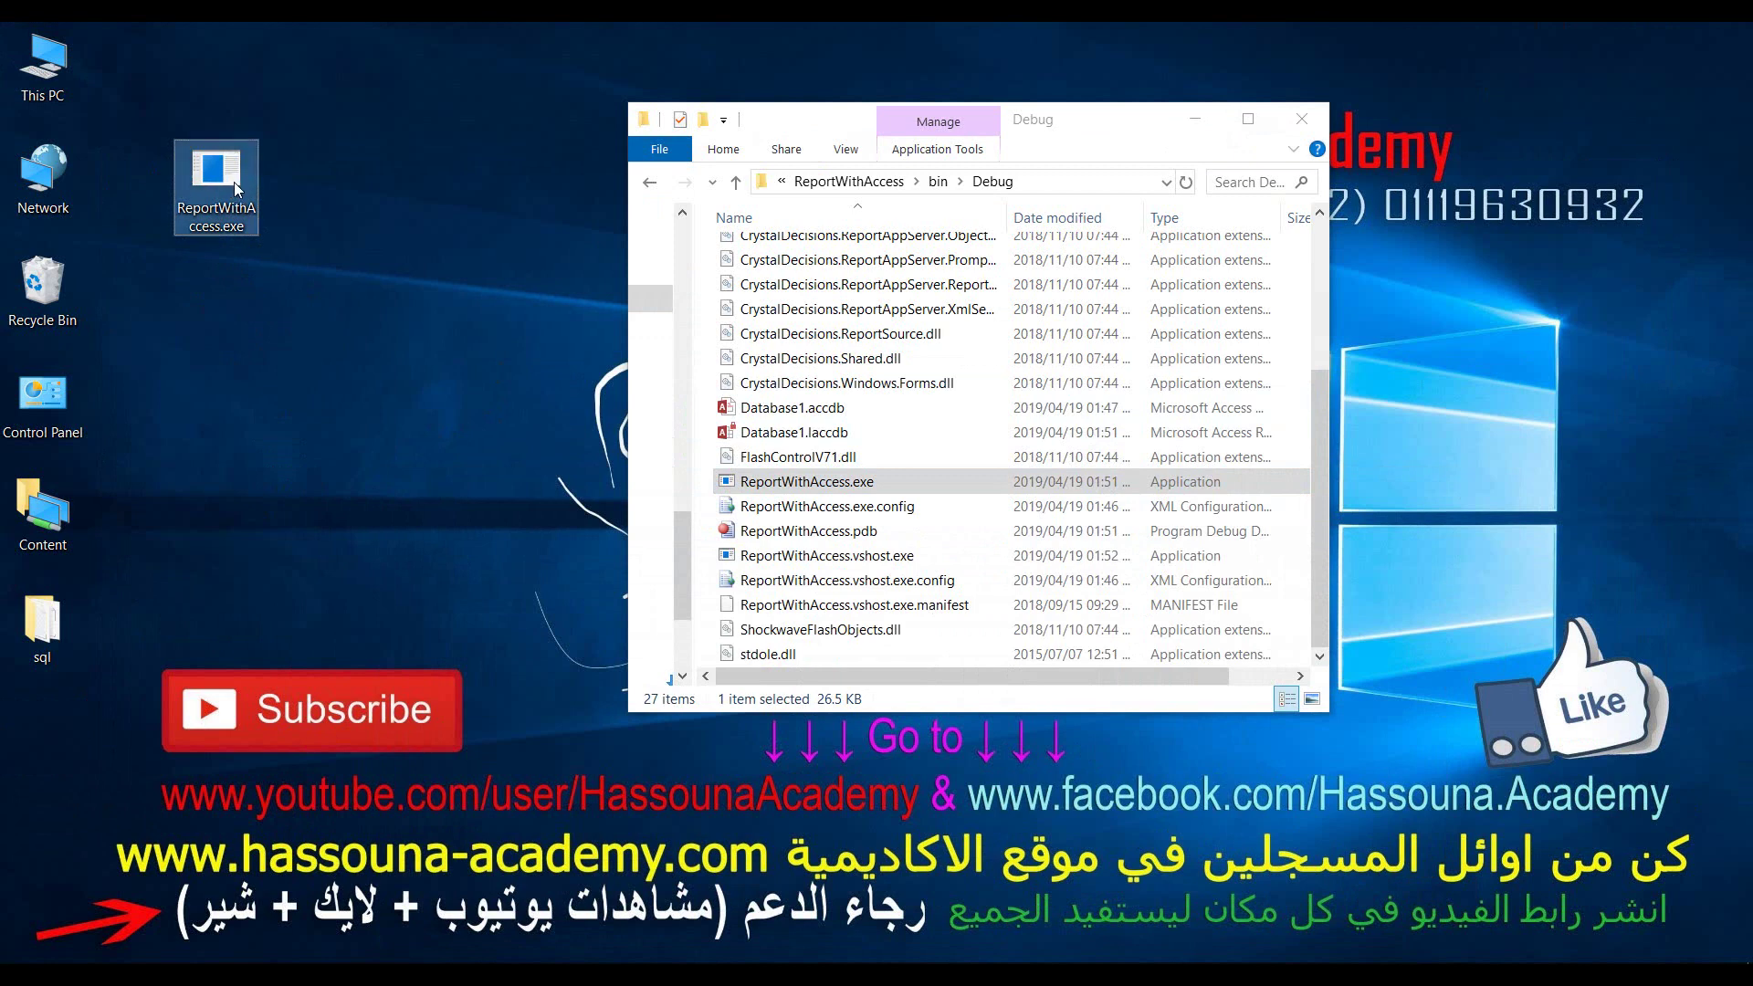